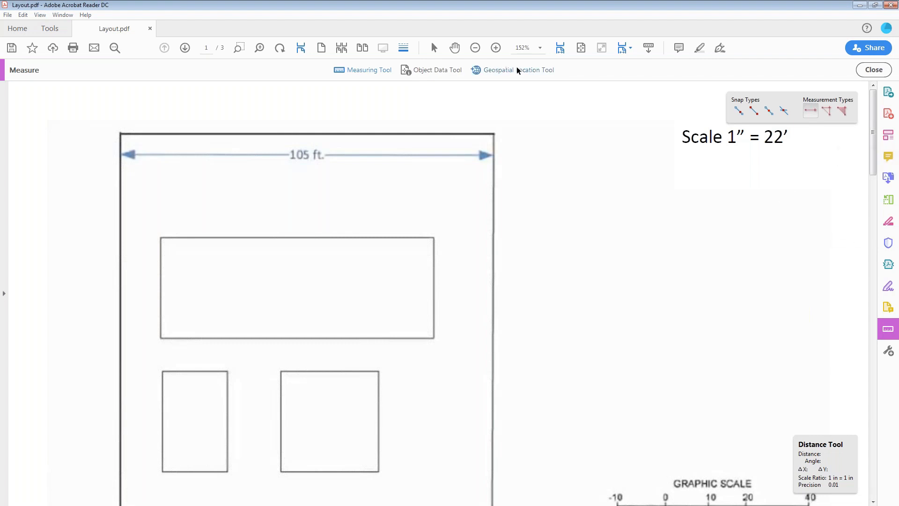
- Fit the whole page in view and highlight the text Scale 1" = 22' in yellow with the commenting tools
{"action": "left_click", "coordinate": [582, 47]}
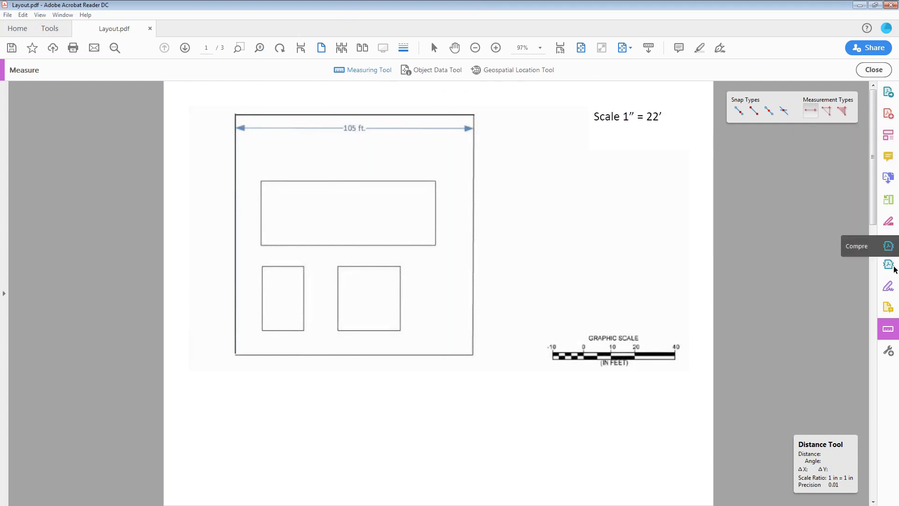
{"action": "left_click", "coordinate": [888, 158]}
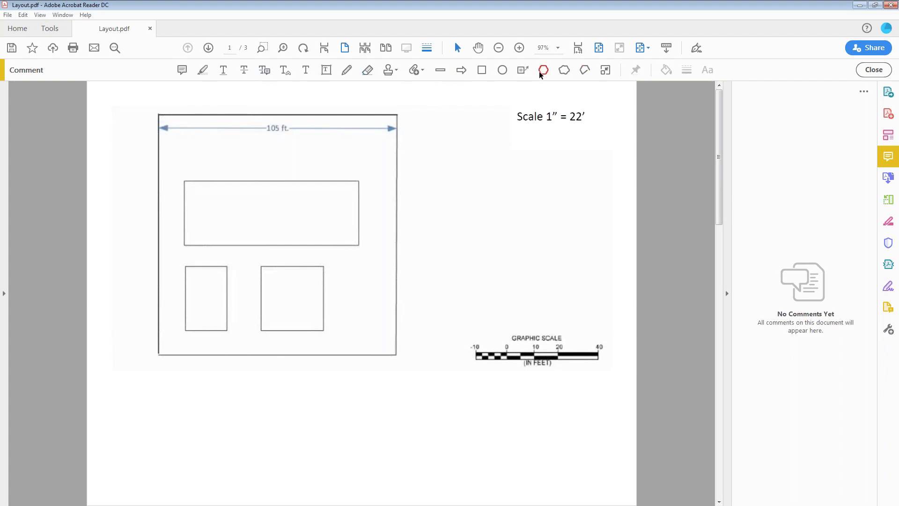
{"action": "left_click", "coordinate": [204, 71]}
{"action": "left_click_drag", "start_coordinate": [518, 117], "coordinate": [580, 121]}
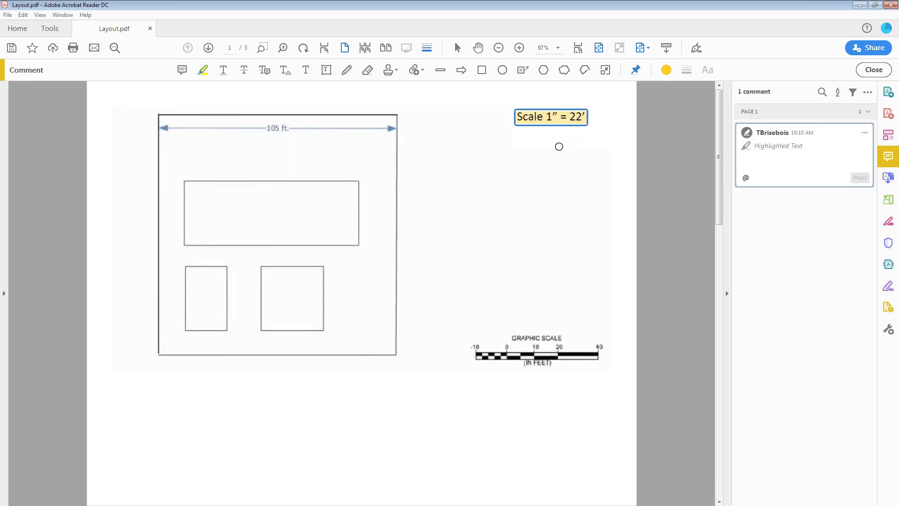
{"action": "key", "text": "Escape"}
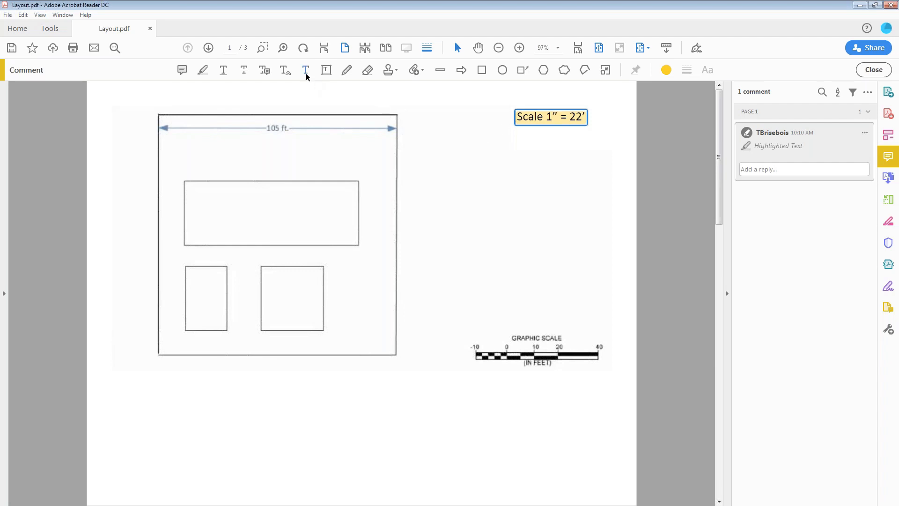
- Add an empty text box in the blank area beside the plan and widen it to roughly double its width
{"action": "left_click", "coordinate": [327, 72]}
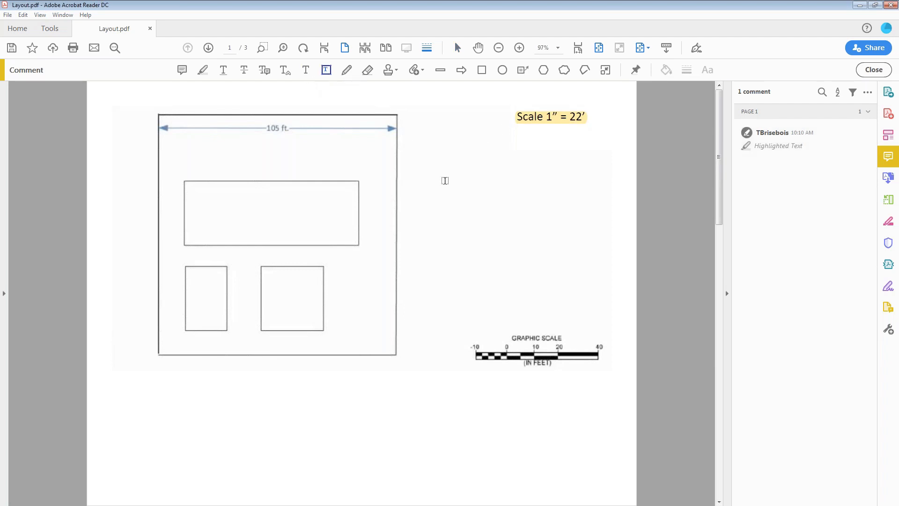
{"action": "left_click", "coordinate": [436, 190]}
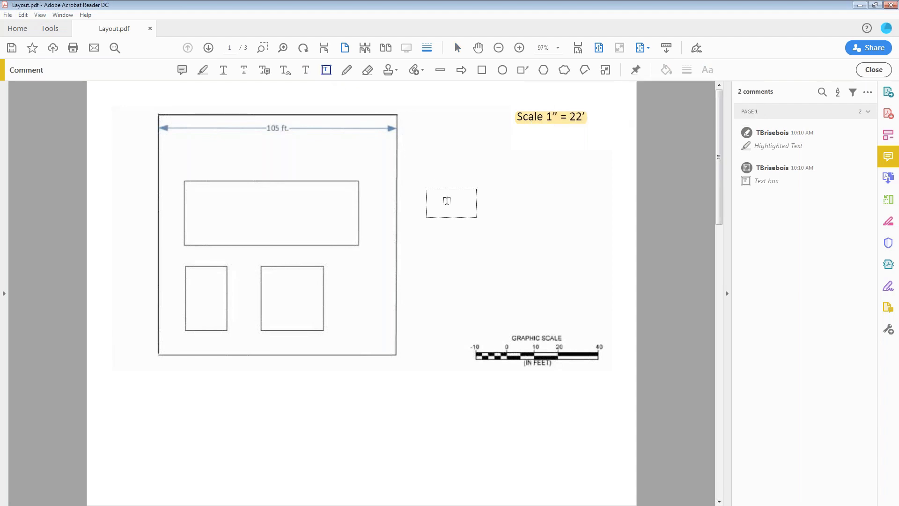
{"action": "left_click", "coordinate": [448, 197]}
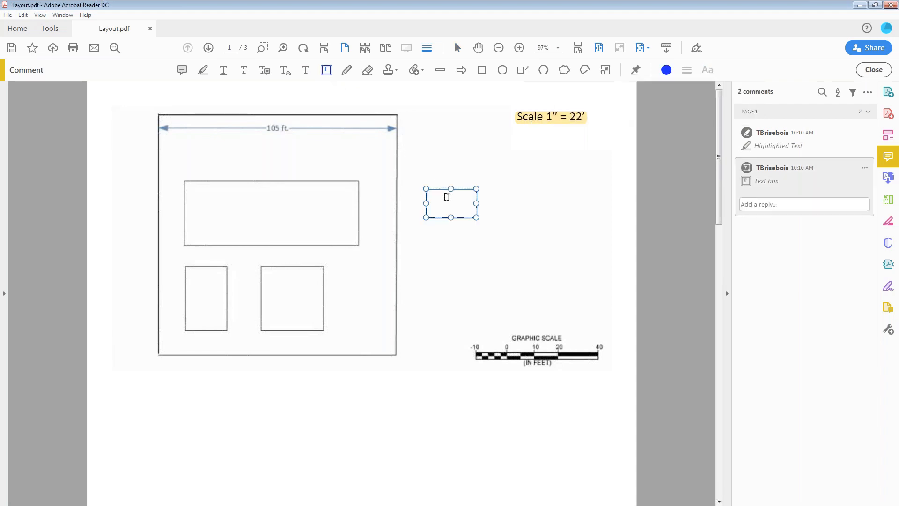
{"action": "left_click_drag", "start_coordinate": [477, 204], "coordinate": [538, 203]}
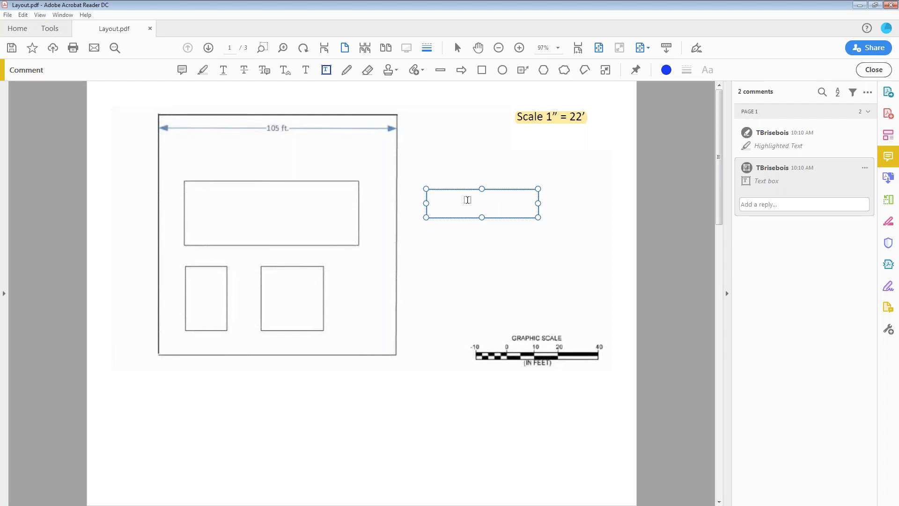
- Draw a freehand blue pencil circle around the 105 ft. dimension
{"action": "left_click", "coordinate": [347, 70]}
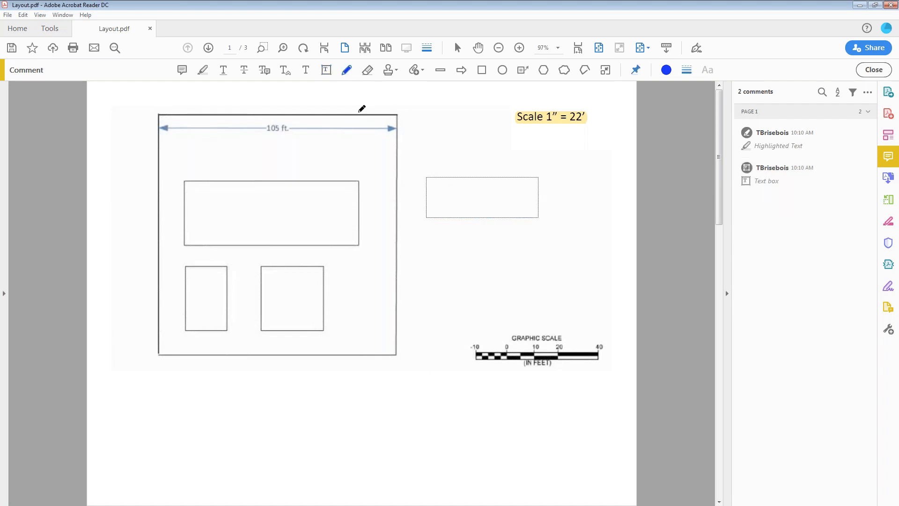
{"action": "mouse_move", "coordinate": [282, 105]}
{"action": "left_mouse_down"}
{"action": "mouse_move", "coordinate": [285, 150]}
{"action": "mouse_move", "coordinate": [297, 105]}
{"action": "mouse_move", "coordinate": [281, 105]}
{"action": "left_mouse_up"}
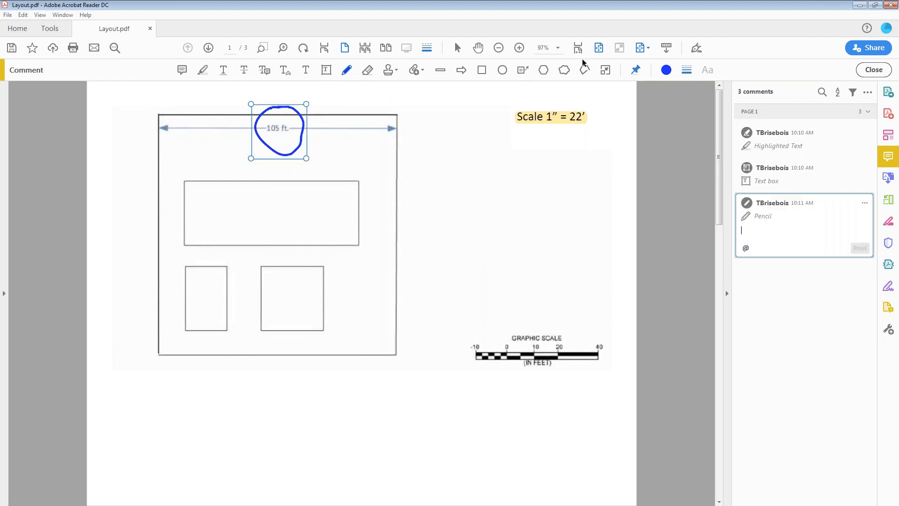
- Look through the color choices for the pencil circle and try out thicker line settings, such as 5 pt
{"action": "left_click", "coordinate": [666, 70]}
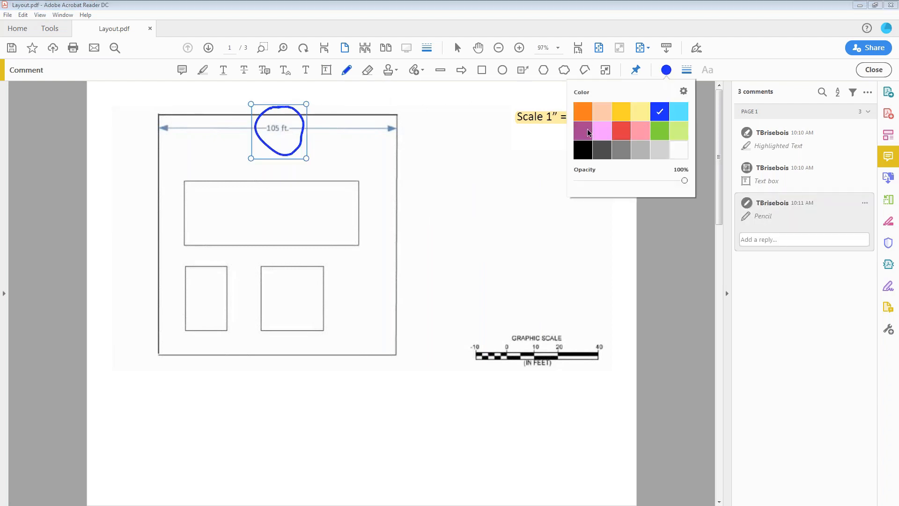
{"action": "left_click", "coordinate": [737, 68]}
{"action": "left_click", "coordinate": [687, 70]}
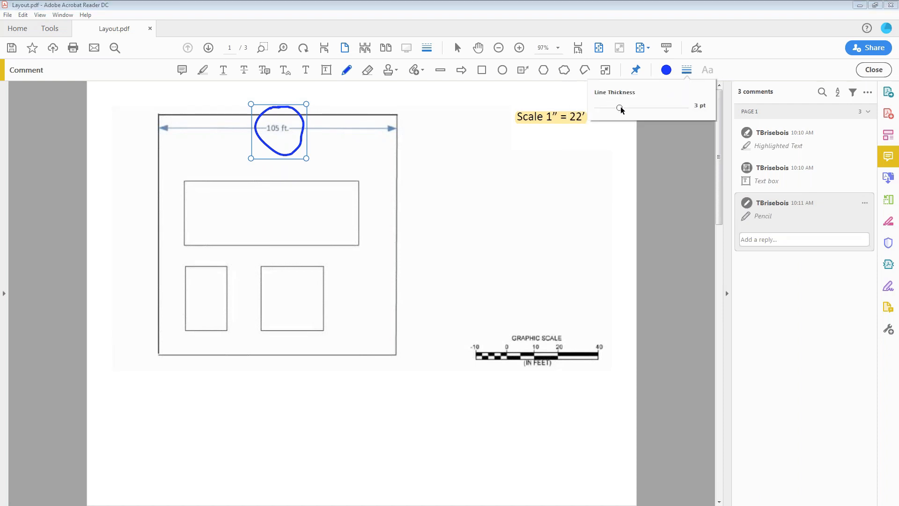
{"action": "left_click_drag", "start_coordinate": [653, 108], "coordinate": [655, 108]}
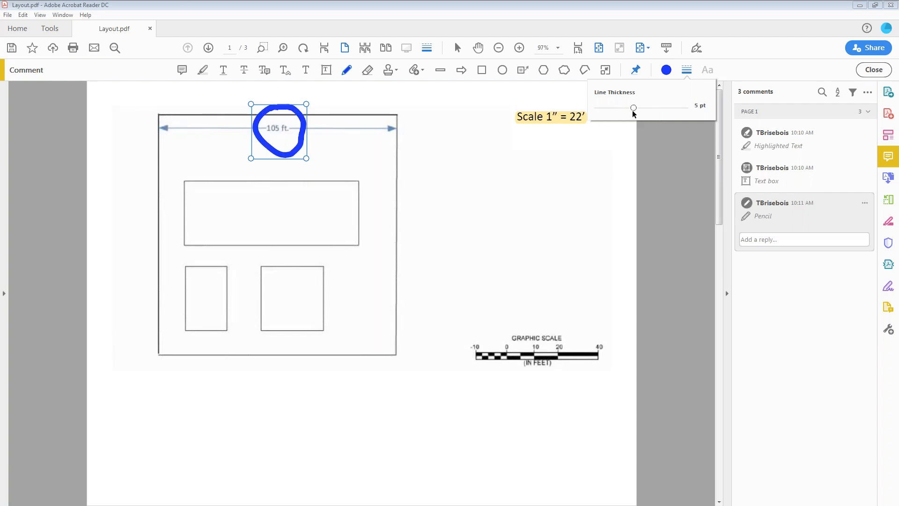
{"action": "left_click", "coordinate": [734, 66]}
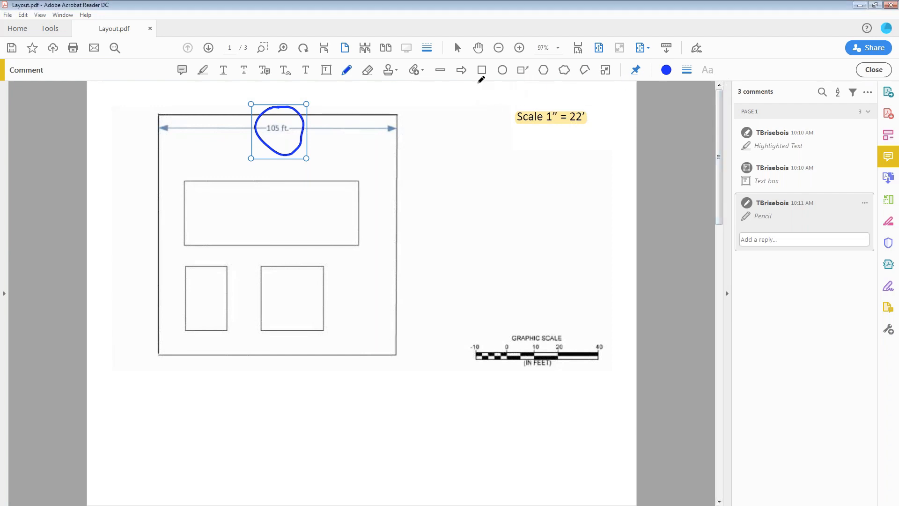
- Draw a thick blue horizontal line below the scale note and try another along the large rectangle's upper edge
{"action": "left_click", "coordinate": [439, 69]}
{"action": "left_click_drag", "start_coordinate": [434, 167], "coordinate": [526, 166]}
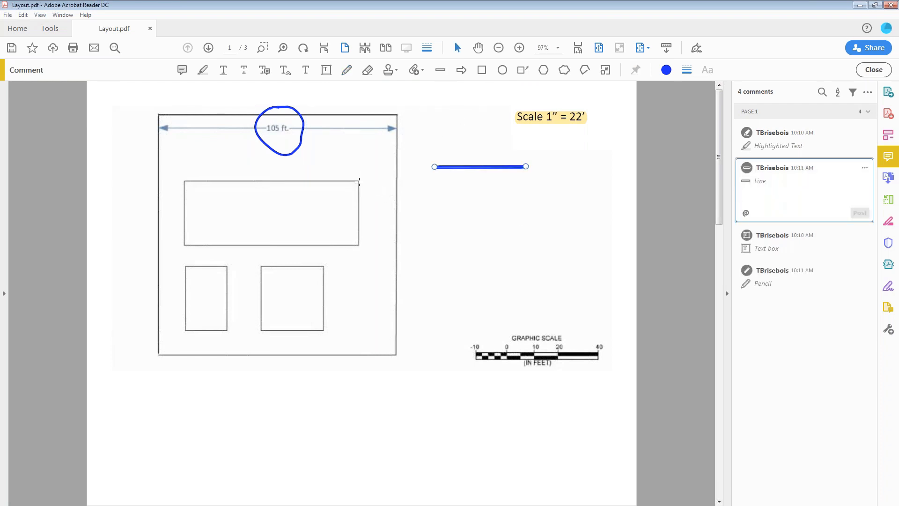
{"action": "left_click_drag", "start_coordinate": [234, 184], "coordinate": [183, 183]}
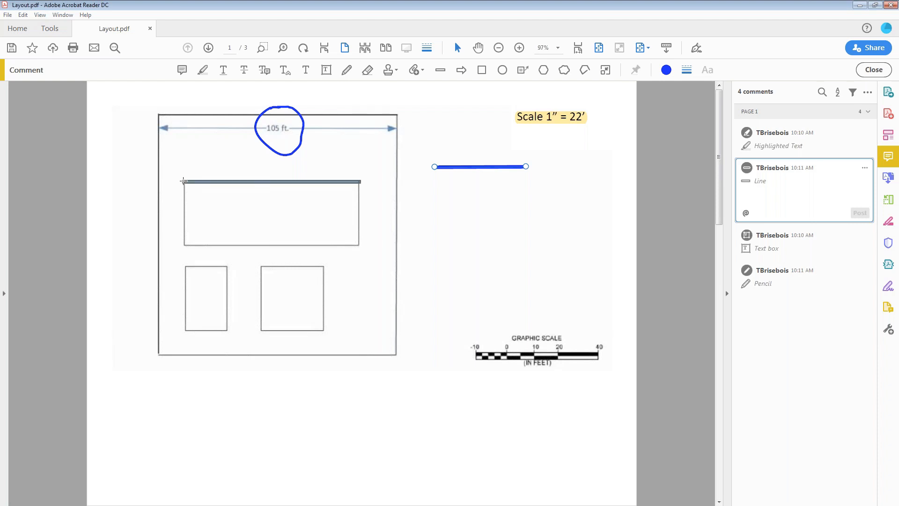
{"action": "left_click", "coordinate": [512, 214]}
- Draw a blue arrow pointing diagonally upward in the blank area beside the plan and set its line thickness to 1 pt
{"action": "left_click", "coordinate": [441, 70]}
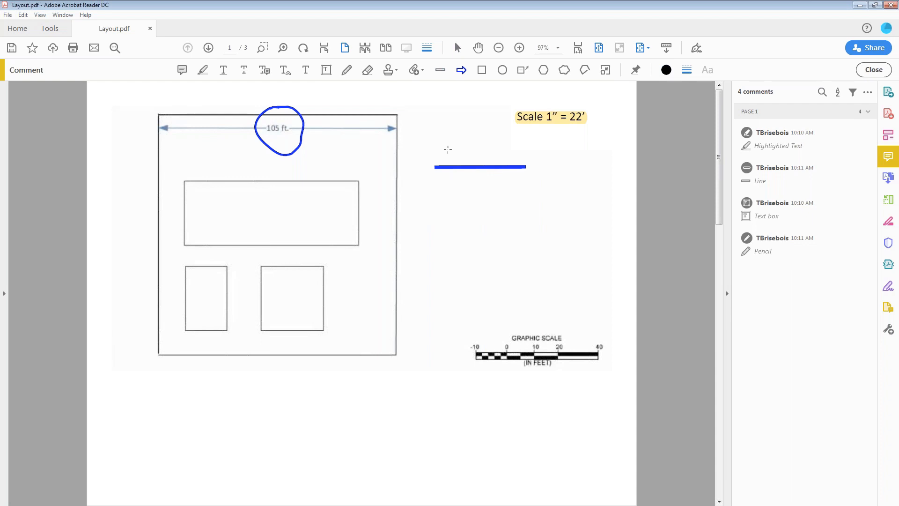
{"action": "key", "text": "Escape"}
{"action": "left_click", "coordinate": [461, 70]}
{"action": "left_click", "coordinate": [443, 204]}
{"action": "mouse_move", "coordinate": [484, 252]}
{"action": "left_mouse_down"}
{"action": "mouse_move", "coordinate": [497, 212]}
{"action": "mouse_move", "coordinate": [487, 216]}
{"action": "mouse_move", "coordinate": [545, 244]}
{"action": "mouse_move", "coordinate": [534, 225]}
{"action": "left_mouse_up"}
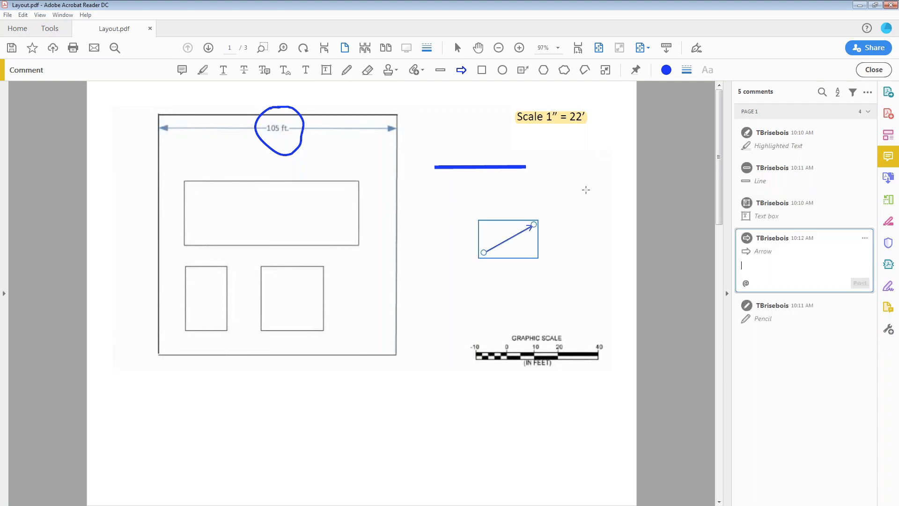
{"action": "left_click", "coordinate": [690, 71]}
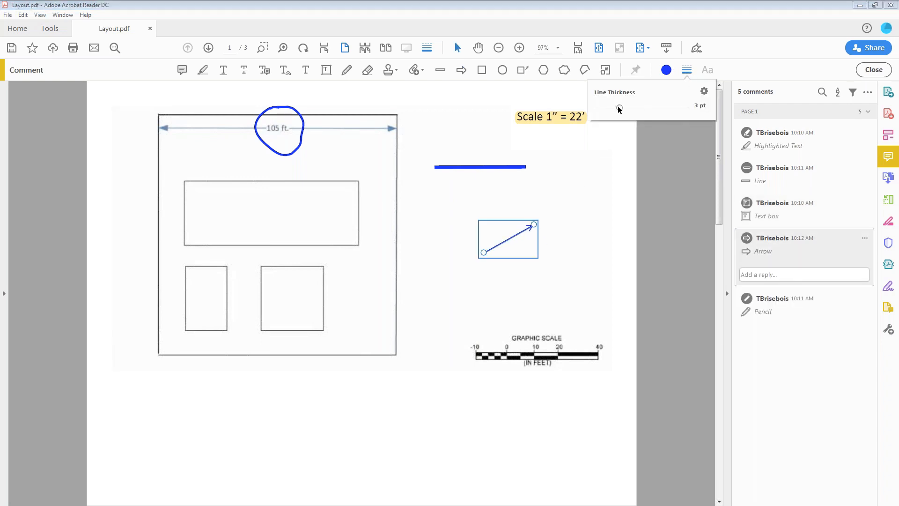
{"action": "left_click_drag", "start_coordinate": [622, 107], "coordinate": [605, 108]}
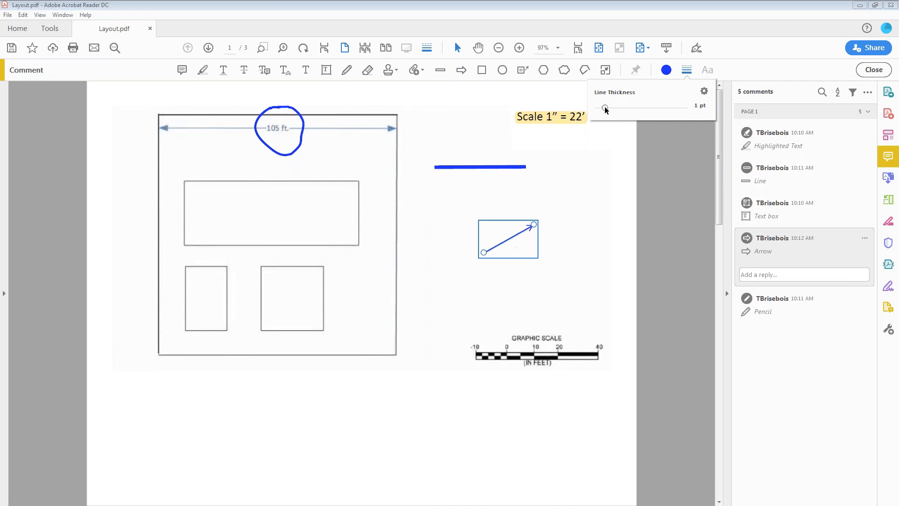
{"action": "left_click", "coordinate": [552, 198]}
{"action": "left_click", "coordinate": [627, 180]}
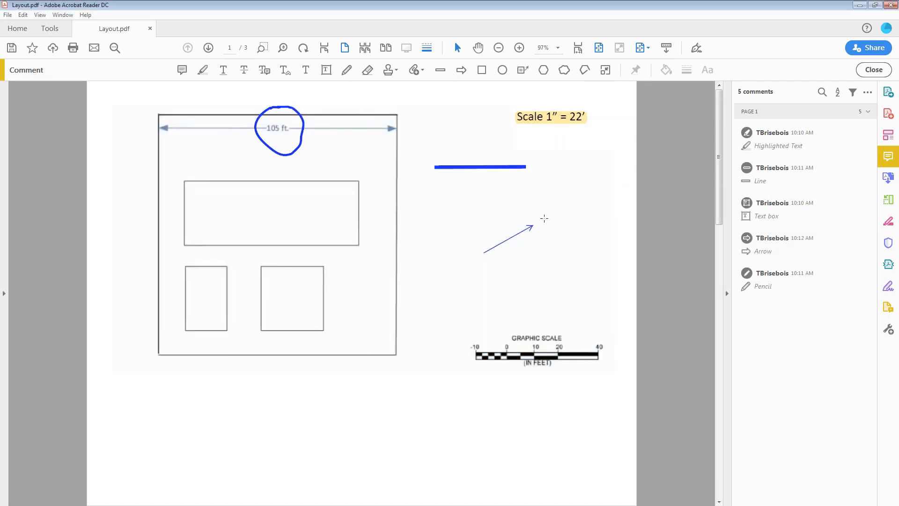
- Delete the empty text box beside the plan
{"action": "left_click", "coordinate": [498, 209]}
{"action": "key", "text": "Delete"}
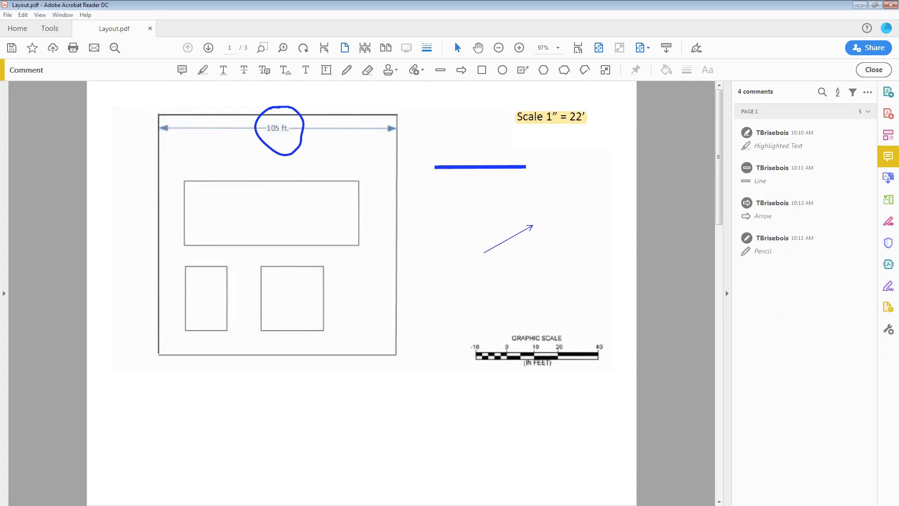
- Draw a rectangle over the left part of the graphic scale and a circle over its right part
{"action": "left_click", "coordinate": [481, 71]}
{"action": "left_click_drag", "start_coordinate": [452, 335], "coordinate": [524, 381]}
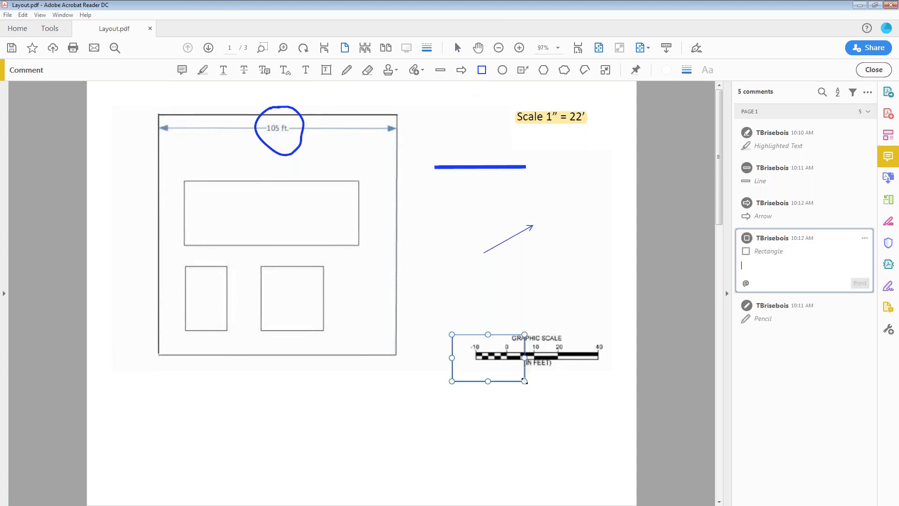
{"action": "left_click", "coordinate": [502, 71]}
{"action": "left_click_drag", "start_coordinate": [525, 317], "coordinate": [607, 398]}
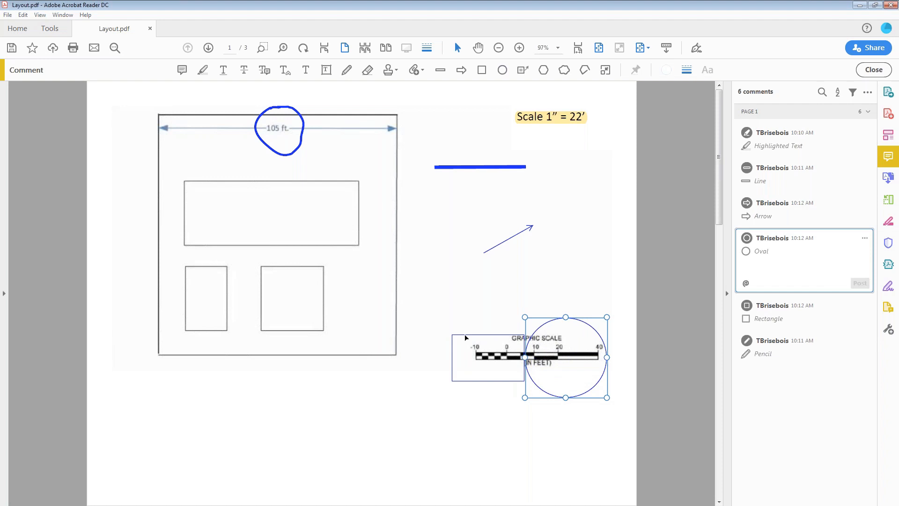
- Make the rectangle over the graphic scale taller in both directions and move it slightly left and up
{"action": "left_click", "coordinate": [487, 334]}
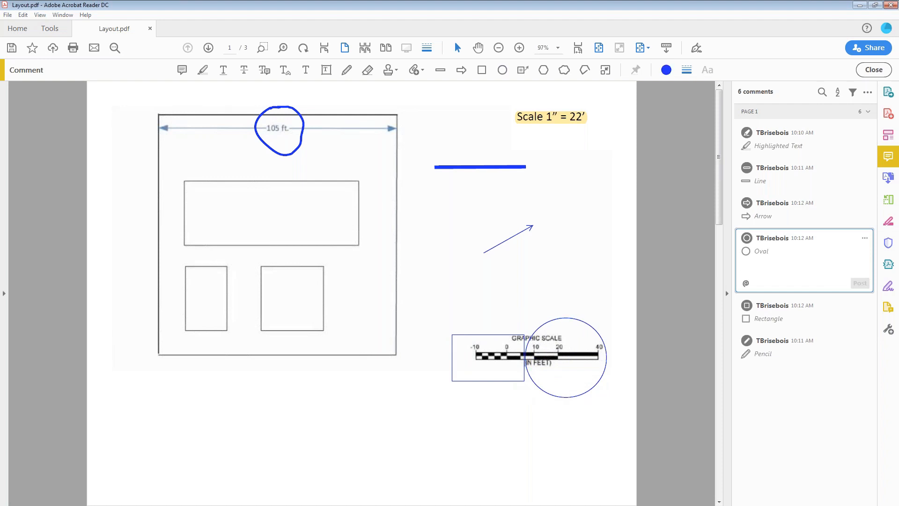
{"action": "left_click_drag", "start_coordinate": [489, 335], "coordinate": [489, 319]}
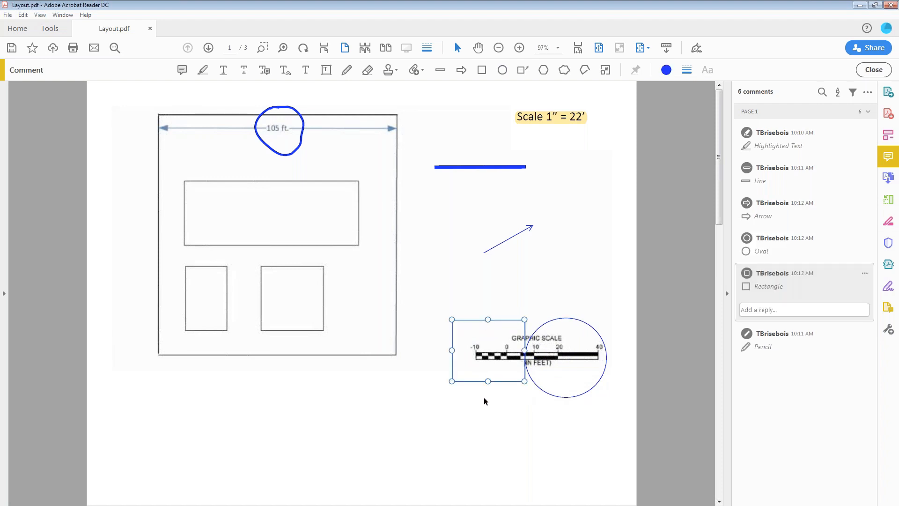
{"action": "left_click_drag", "start_coordinate": [488, 381], "coordinate": [488, 389]}
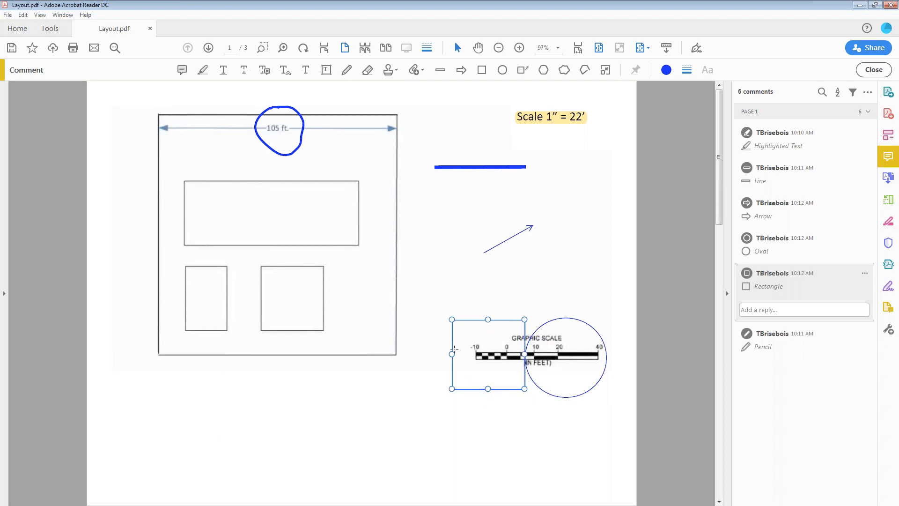
{"action": "left_click_drag", "start_coordinate": [452, 356], "coordinate": [450, 356]}
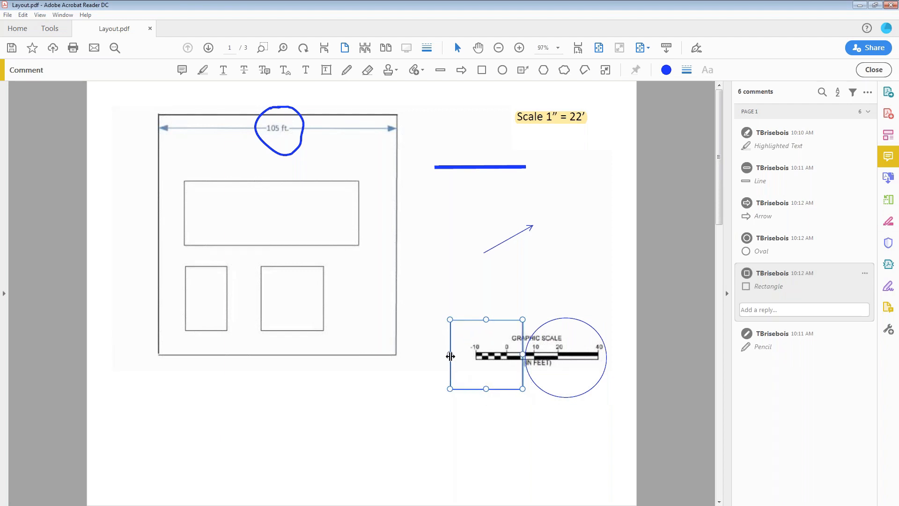
{"action": "mouse_move", "coordinate": [450, 362]}
{"action": "left_mouse_down"}
{"action": "mouse_move", "coordinate": [438, 362]}
{"action": "mouse_move", "coordinate": [378, 292]}
{"action": "mouse_move", "coordinate": [454, 328]}
{"action": "mouse_move", "coordinate": [438, 357]}
{"action": "left_mouse_up"}
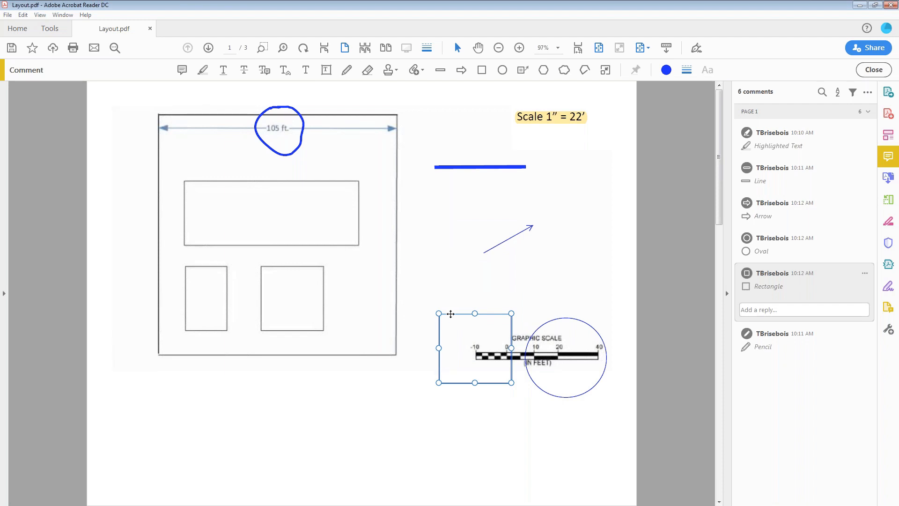
- Change the outline color of the circle over the graphic scale to red in its properties
{"action": "left_click", "coordinate": [560, 319]}
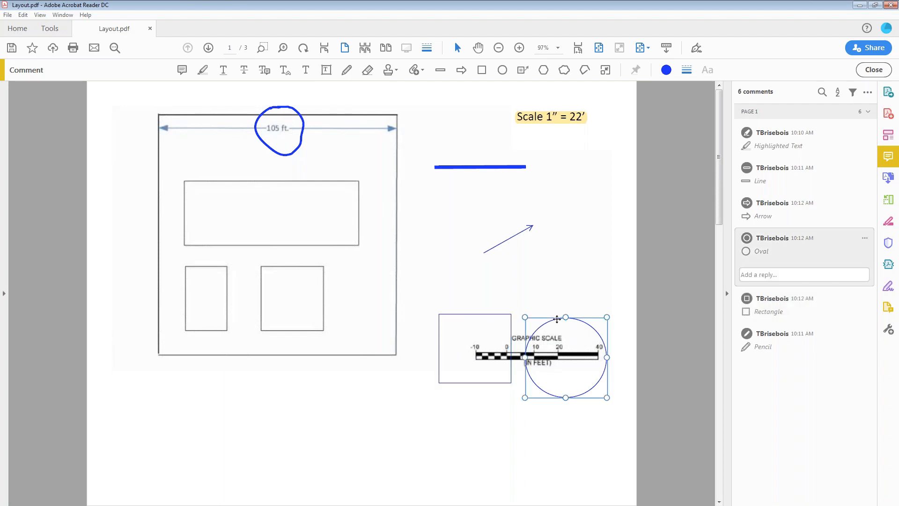
{"action": "right_click", "coordinate": [557, 319]}
{"action": "left_click", "coordinate": [581, 423]}
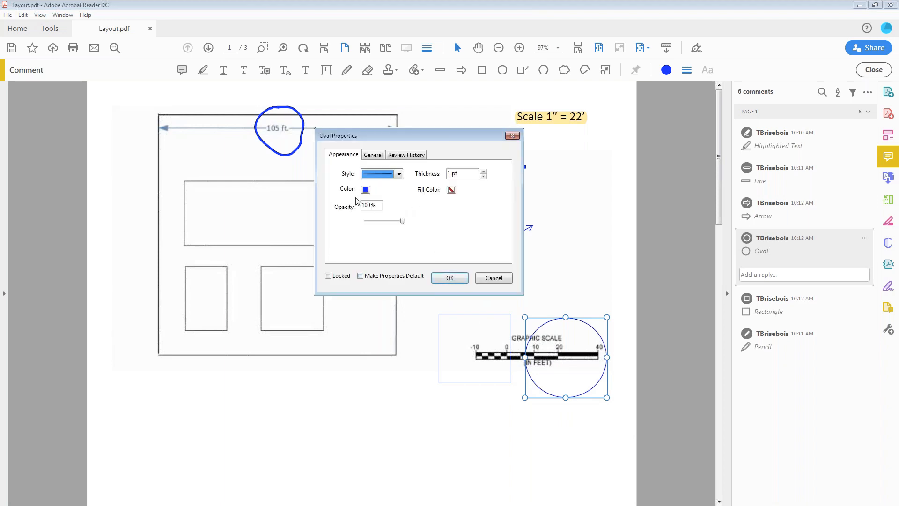
{"action": "left_click", "coordinate": [366, 190]}
{"action": "left_click", "coordinate": [367, 218]}
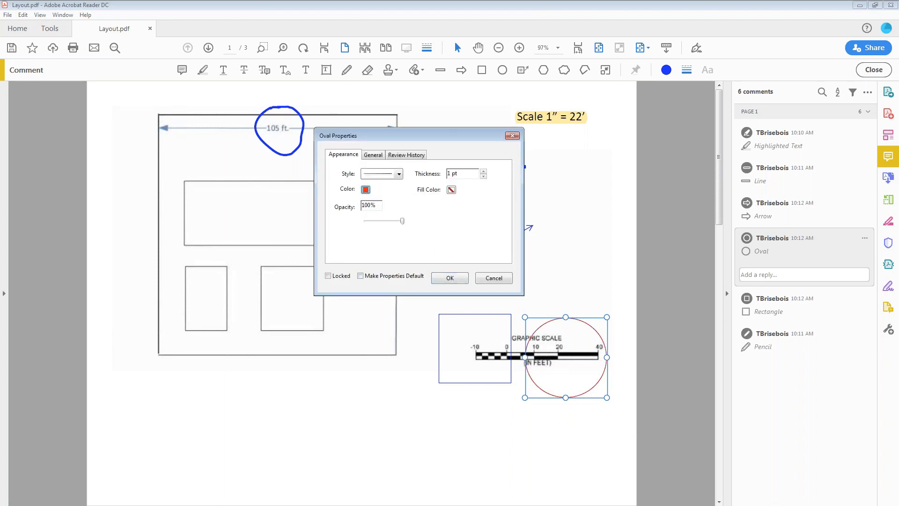
- Set the circle's outline thickness to 8 pt, lower its opacity to make it semi-transparent, and apply the properties
{"action": "left_click", "coordinate": [484, 171]}
{"action": "left_click", "coordinate": [484, 171]}
{"action": "left_click", "coordinate": [484, 171]}
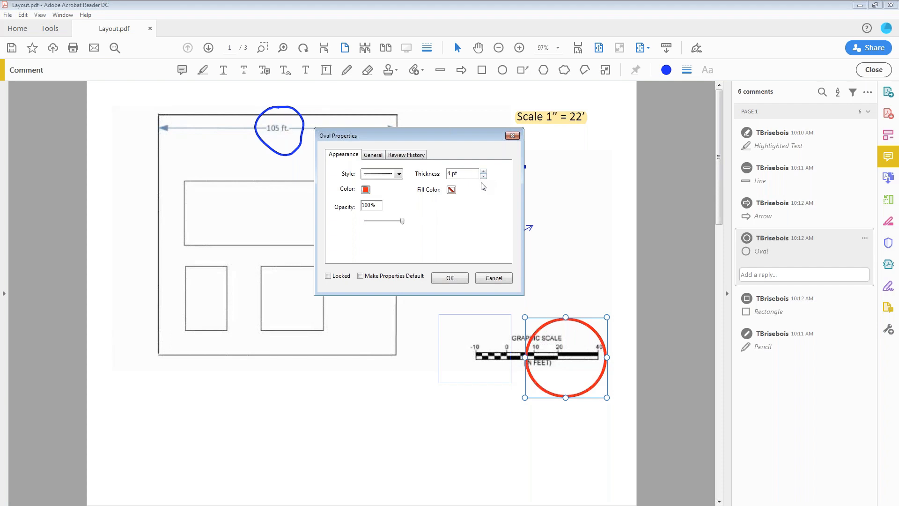
{"action": "left_click", "coordinate": [483, 171]}
{"action": "left_click", "coordinate": [484, 171]}
{"action": "left_click", "coordinate": [483, 171]}
{"action": "left_click", "coordinate": [484, 172]}
{"action": "left_click_drag", "start_coordinate": [406, 223], "coordinate": [379, 227]}
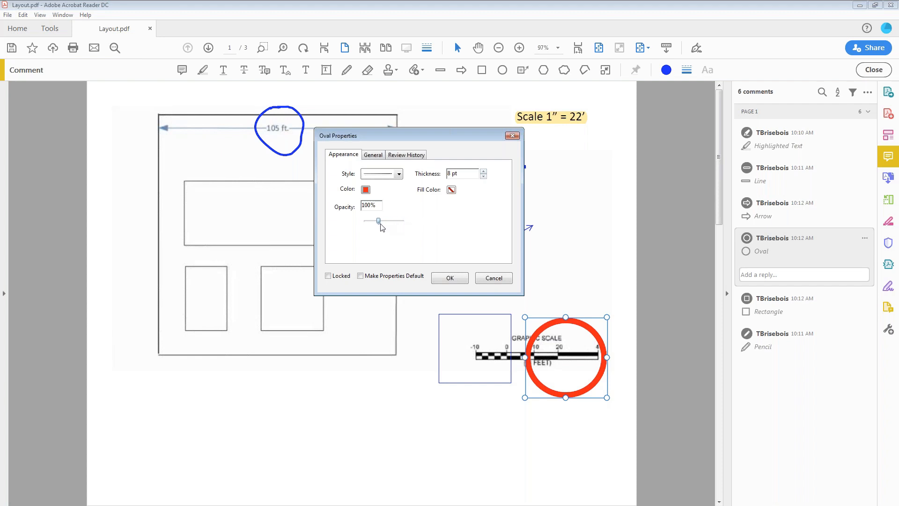
{"action": "left_click", "coordinate": [450, 278]}
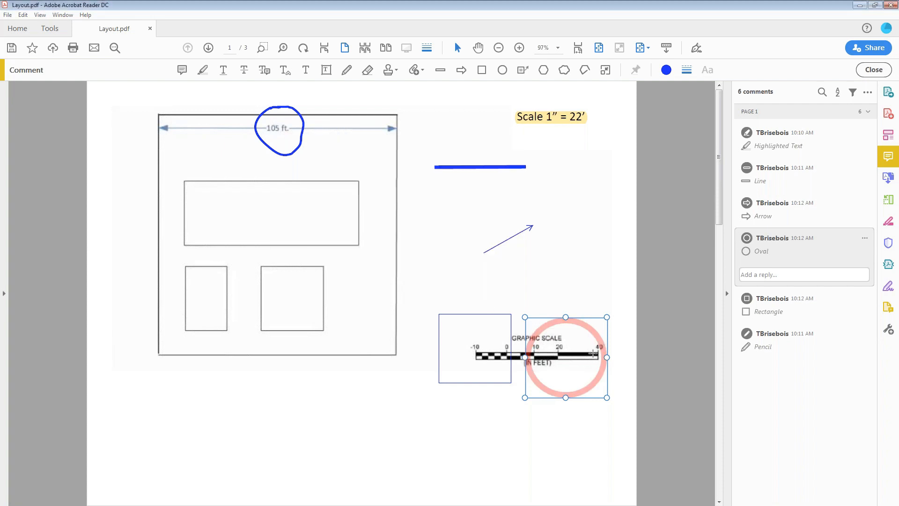
- Fill the circle over the graphic scale with white in its properties and apply the change
{"action": "right_click", "coordinate": [558, 321]}
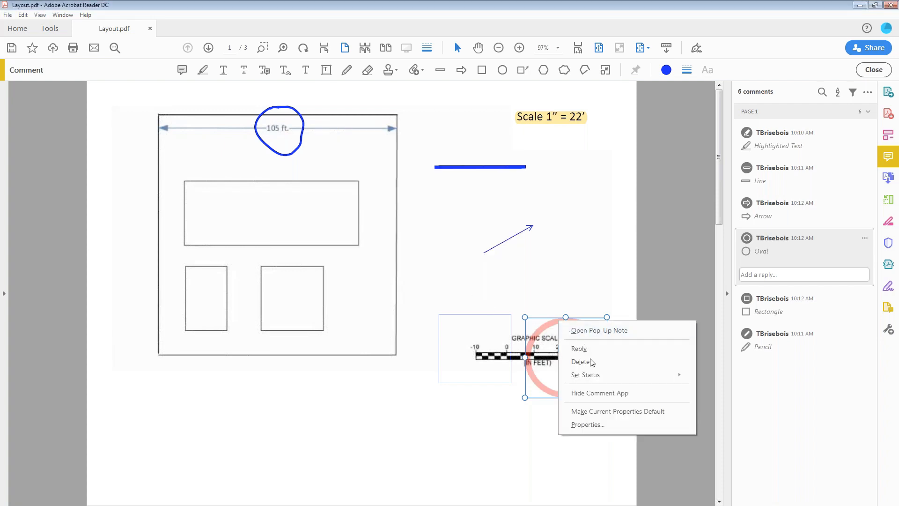
{"action": "left_click", "coordinate": [595, 423]}
{"action": "left_click", "coordinate": [450, 191]}
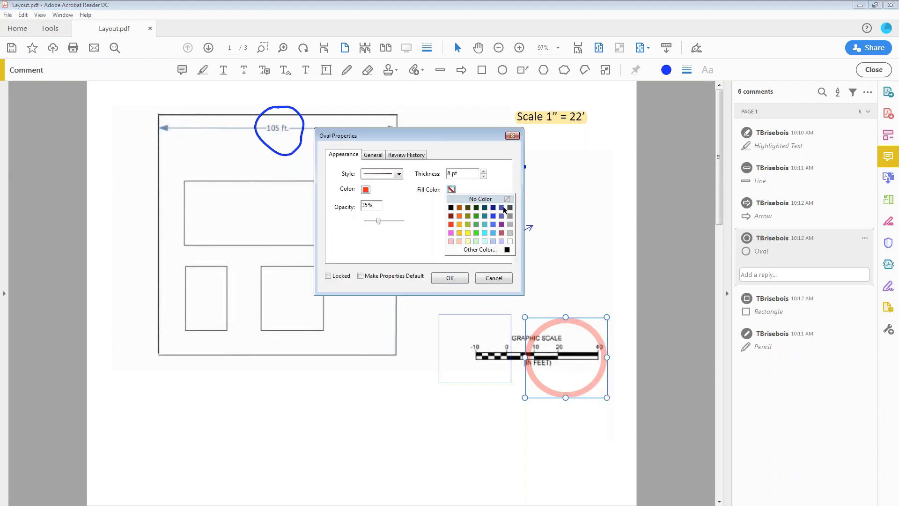
{"action": "left_click", "coordinate": [510, 241]}
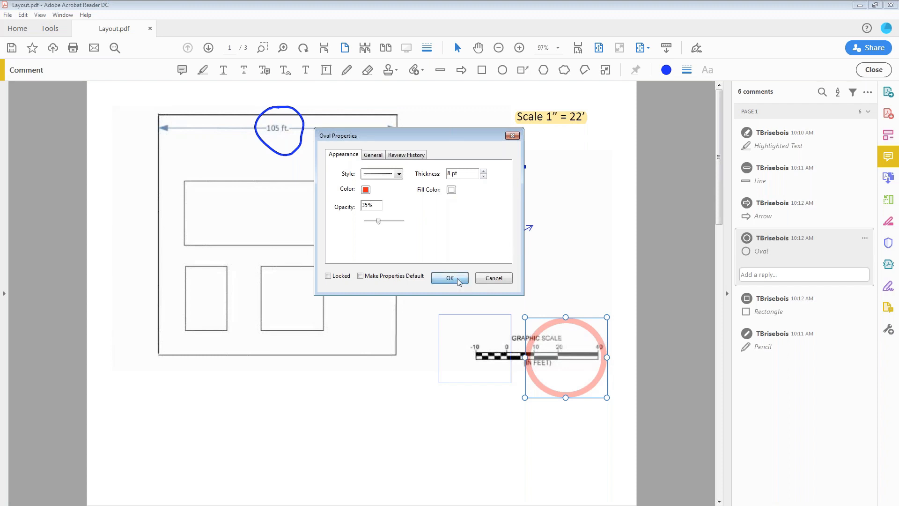
{"action": "left_click", "coordinate": [450, 278]}
- Set the fill color of the circle over the graphic scale to red in its properties and apply it
{"action": "right_click", "coordinate": [550, 318]}
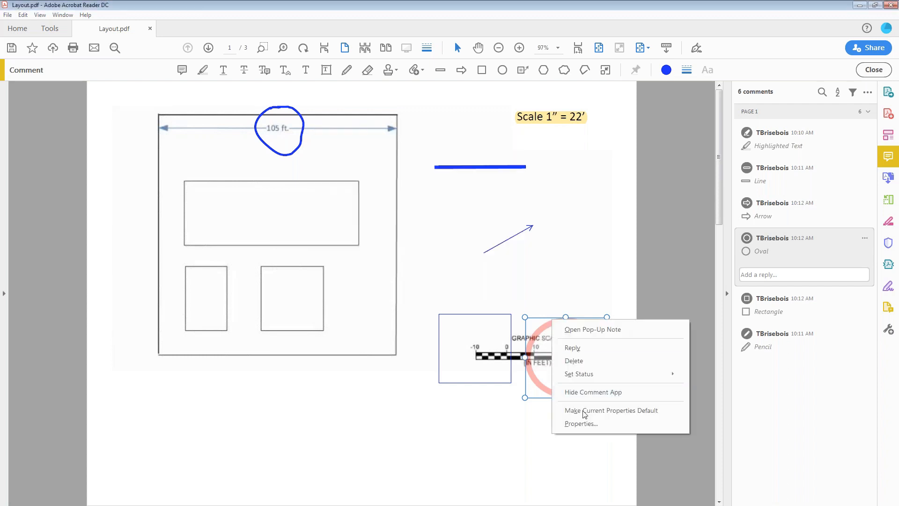
{"action": "left_click", "coordinate": [583, 423]}
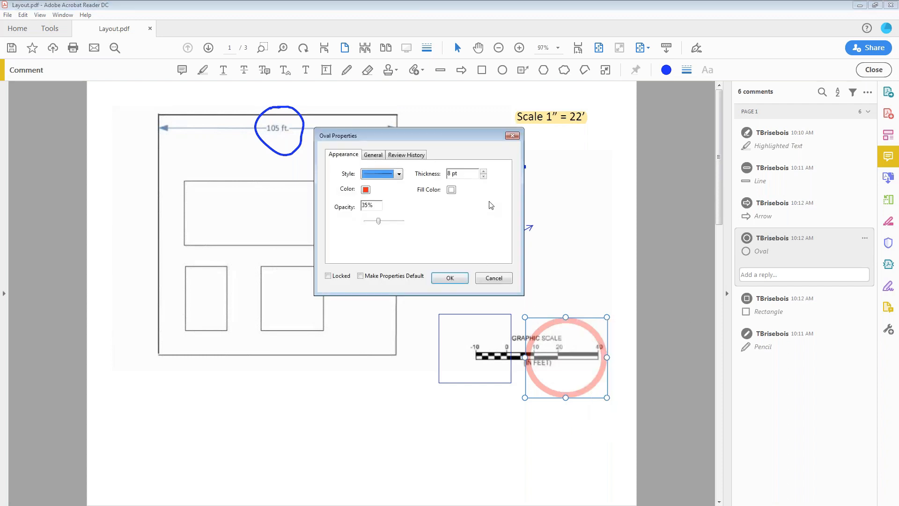
{"action": "left_click", "coordinate": [451, 189]}
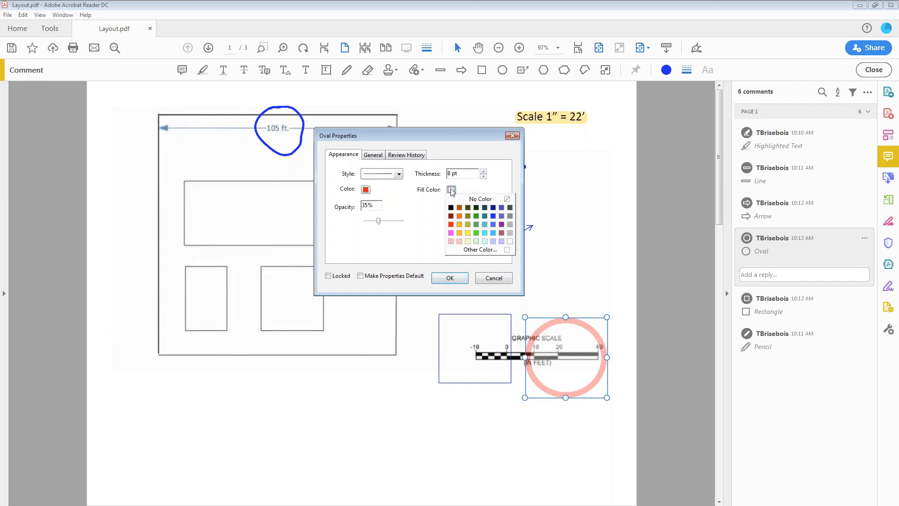
{"action": "left_click", "coordinate": [511, 241]}
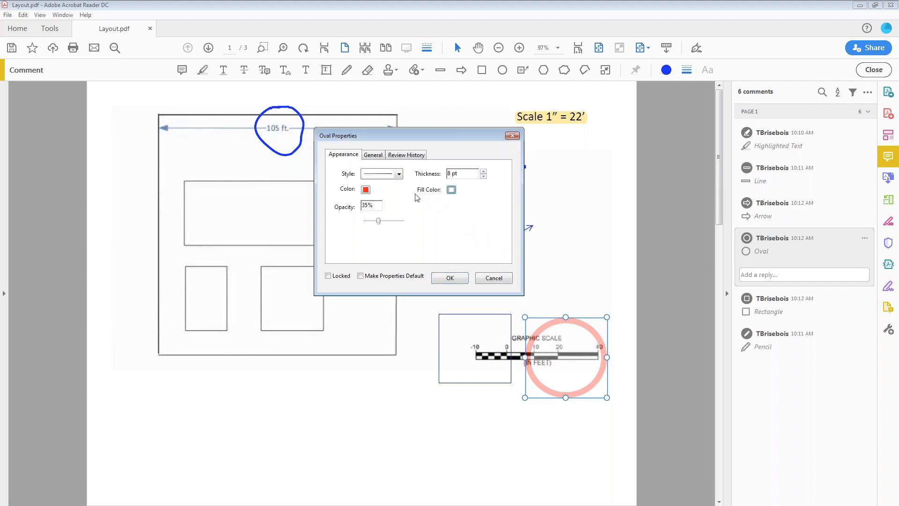
{"action": "left_click", "coordinate": [451, 189]}
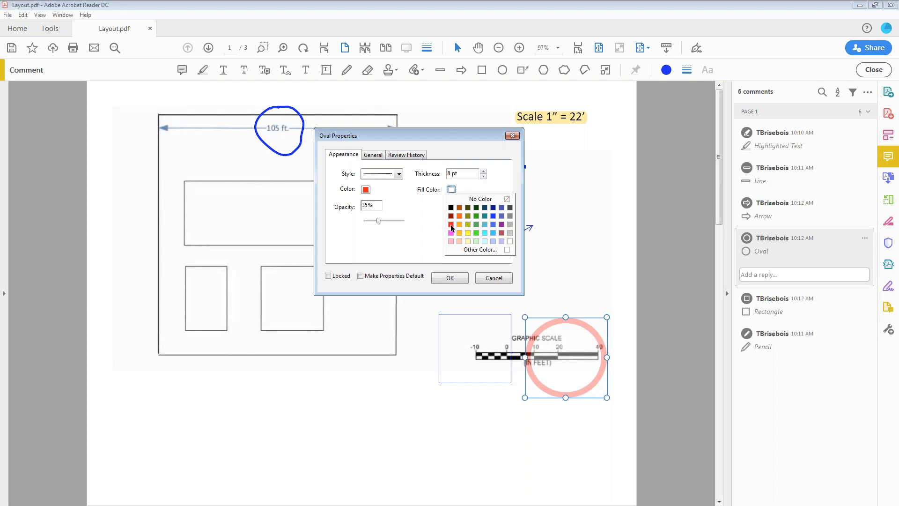
{"action": "left_click", "coordinate": [450, 224]}
{"action": "left_click", "coordinate": [450, 278]}
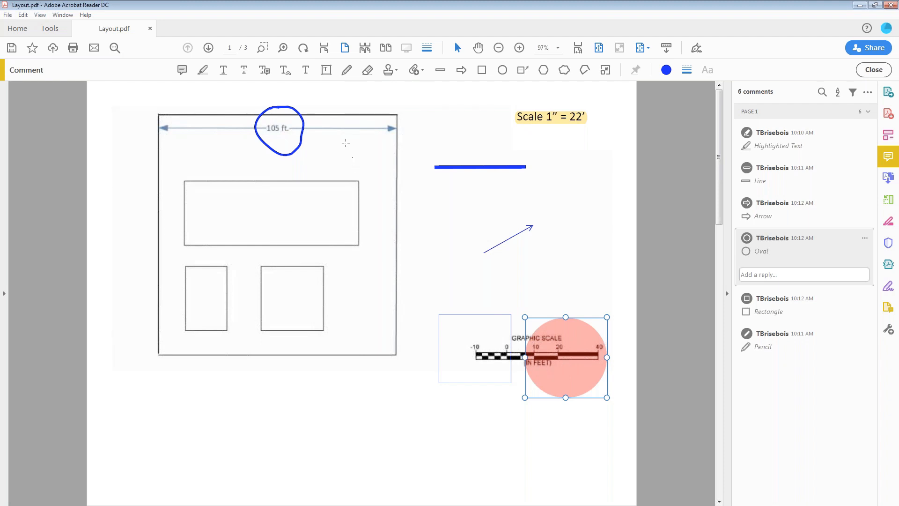
- Place a standard business DRAFT stamp directly below the "Scale 1" = 22'" text
{"action": "left_click", "coordinate": [396, 71]}
{"action": "mouse_move", "coordinate": [428, 170]}
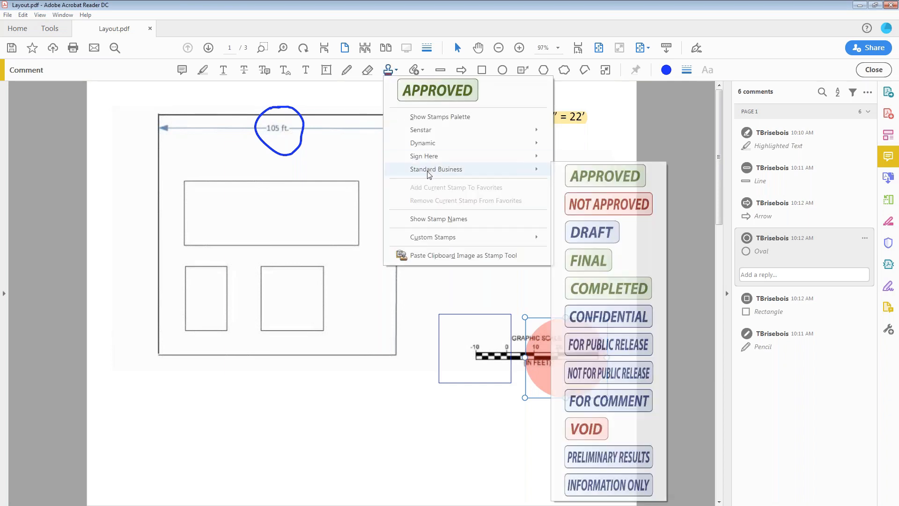
{"action": "left_click", "coordinate": [598, 238]}
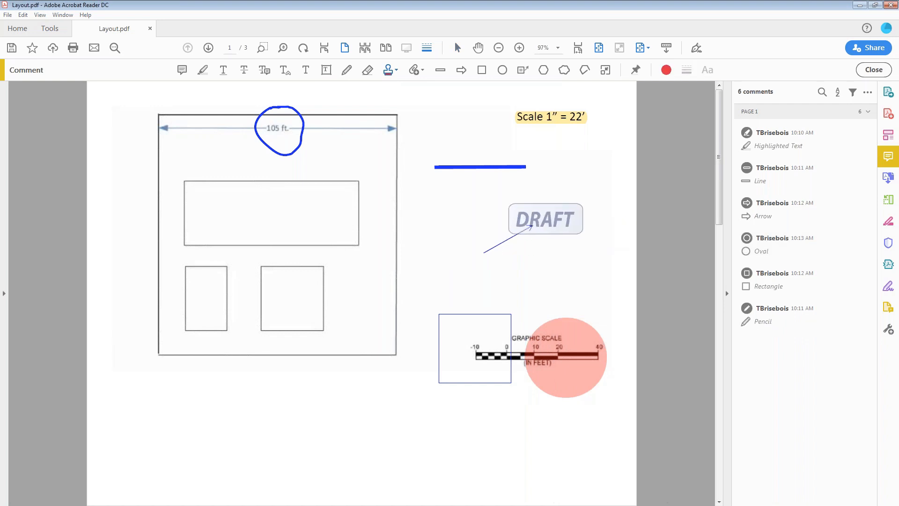
{"action": "left_click", "coordinate": [546, 146]}
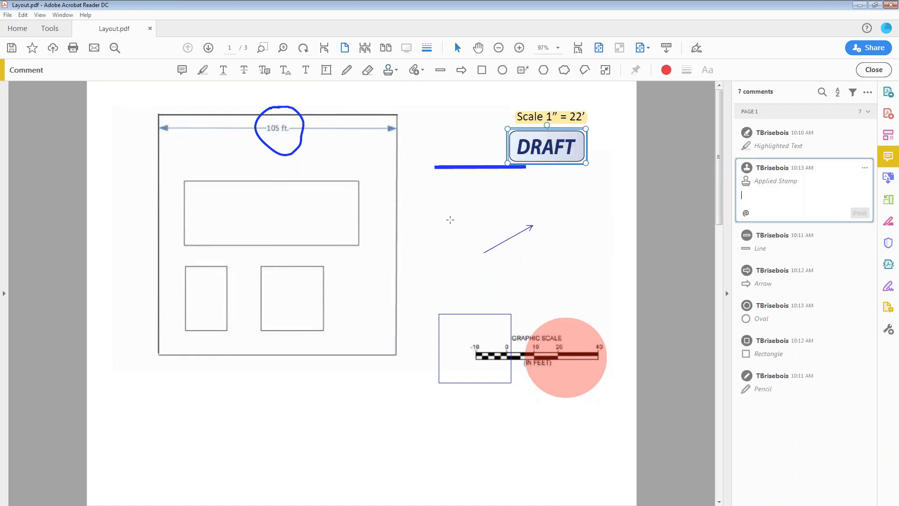
- Place a standard business APPROVED stamp just below the DRAFT stamp
{"action": "left_click", "coordinate": [387, 74]}
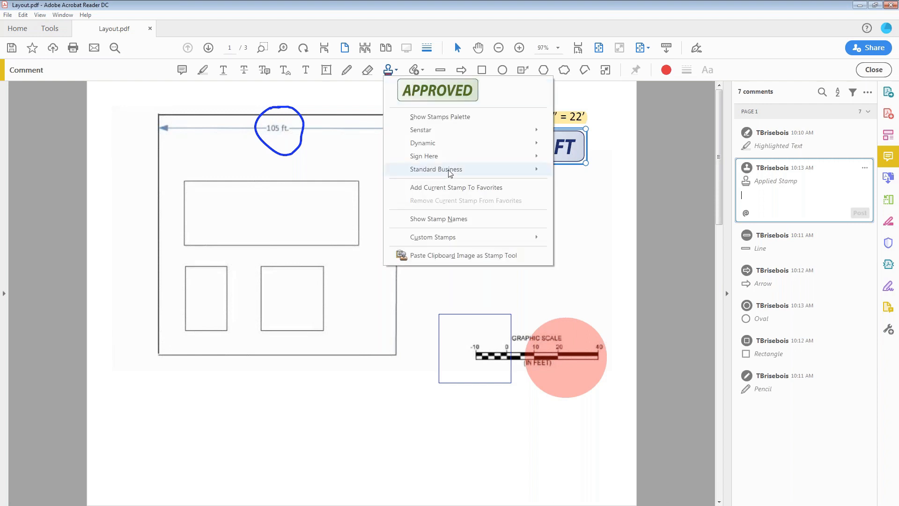
{"action": "mouse_move", "coordinate": [436, 169]}
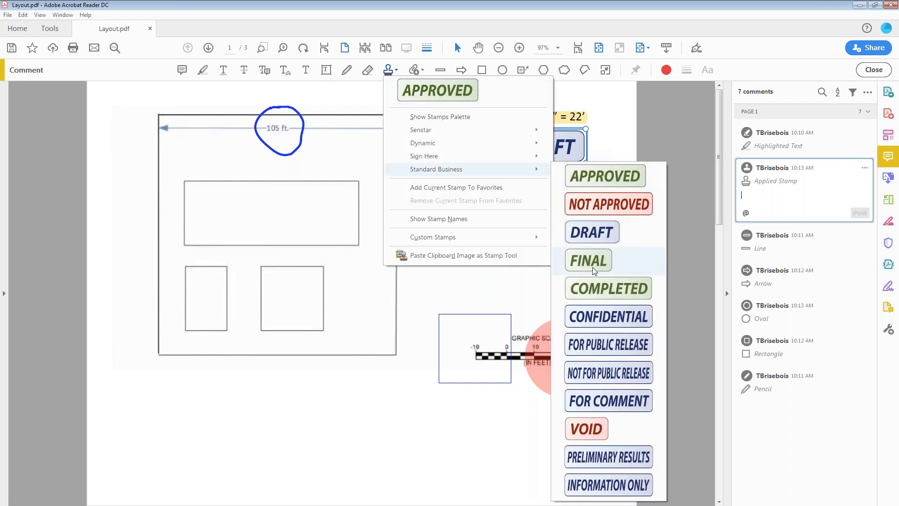
{"action": "left_click", "coordinate": [605, 176]}
{"action": "left_click", "coordinate": [560, 190]}
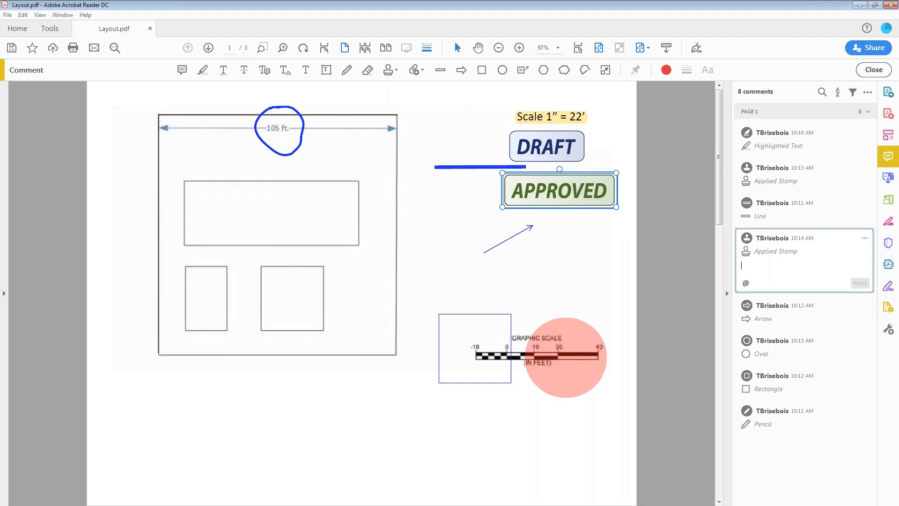
- Add the Senstar FZ stamp, shrink it, and move it between the outer layout rectangle and the arrow
{"action": "left_click", "coordinate": [394, 71]}
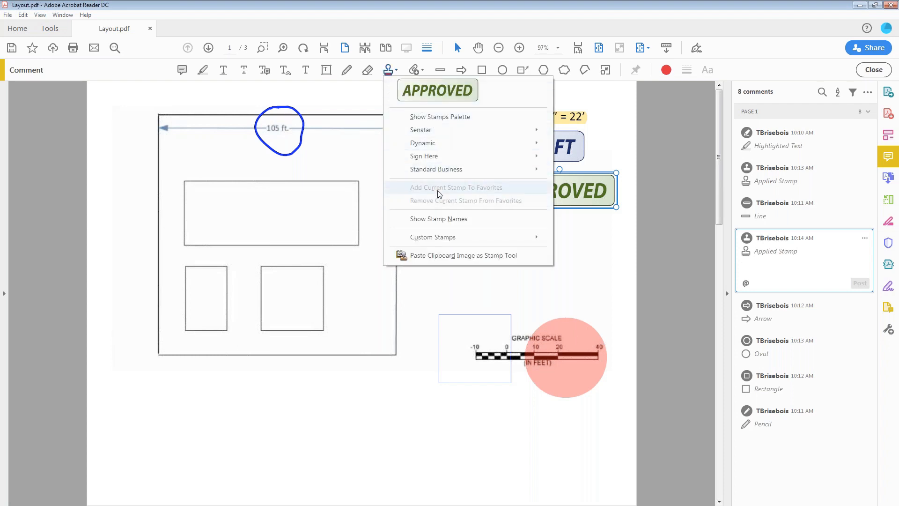
{"action": "mouse_move", "coordinate": [452, 238]}
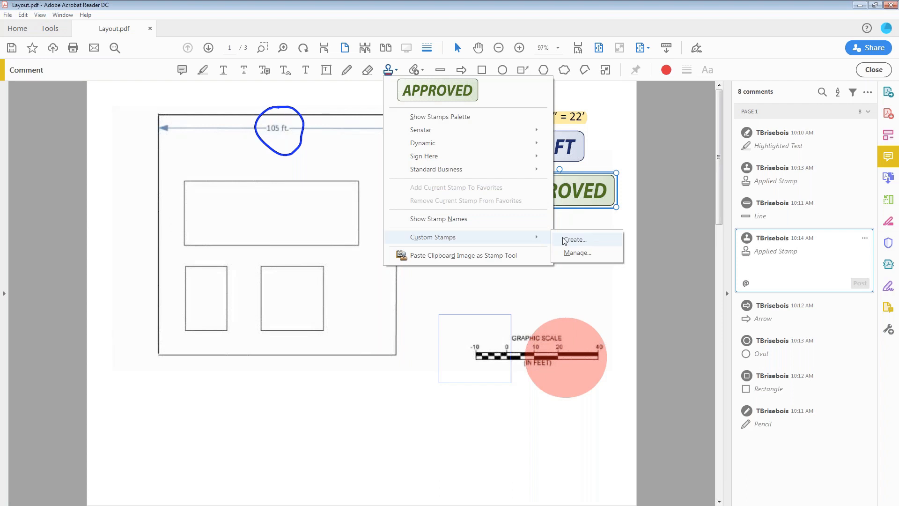
{"action": "mouse_move", "coordinate": [497, 131]}
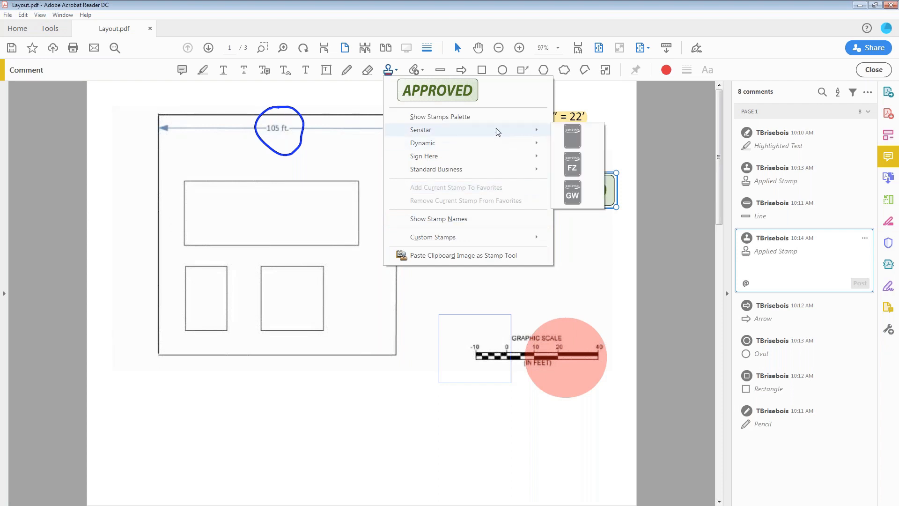
{"action": "left_click", "coordinate": [572, 170]}
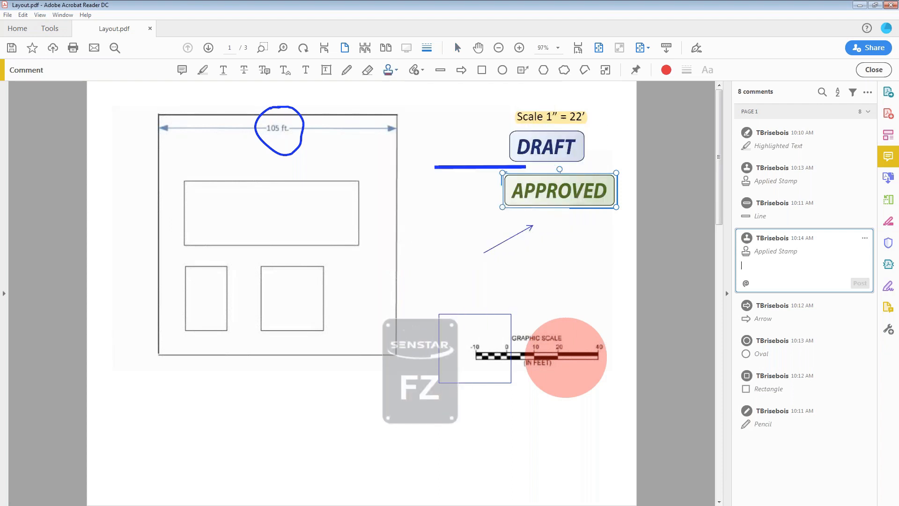
{"action": "left_click", "coordinate": [478, 428]}
{"action": "left_click_drag", "start_coordinate": [469, 427], "coordinate": [440, 391]}
{"action": "left_click_drag", "start_coordinate": [408, 358], "coordinate": [445, 247]}
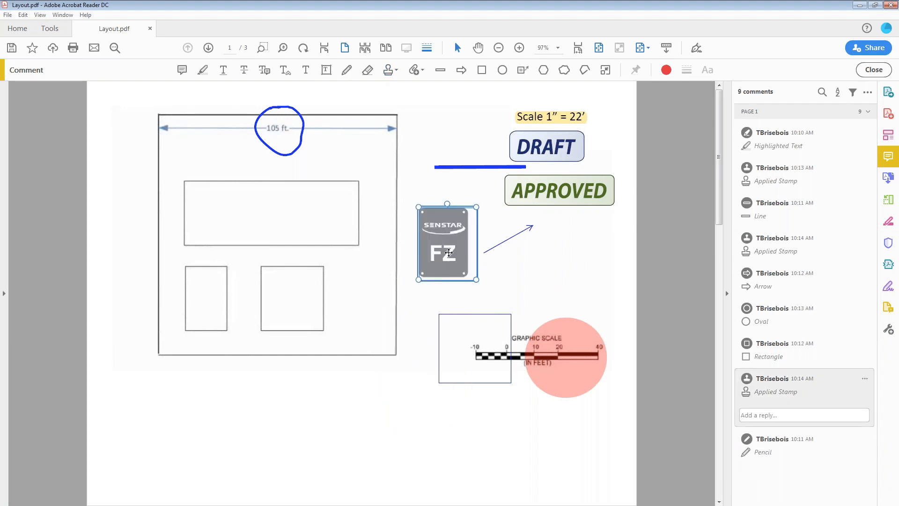
- Add the Senstar GW stamp above the graphic scale and shrink it to a smaller size than the FZ stamp
{"action": "left_click", "coordinate": [388, 73]}
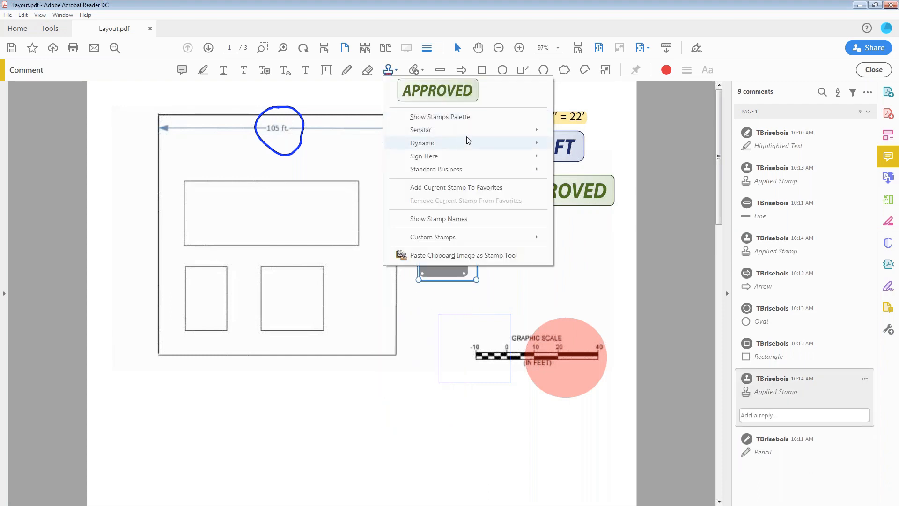
{"action": "mouse_move", "coordinate": [549, 132]}
{"action": "left_click", "coordinate": [573, 199]}
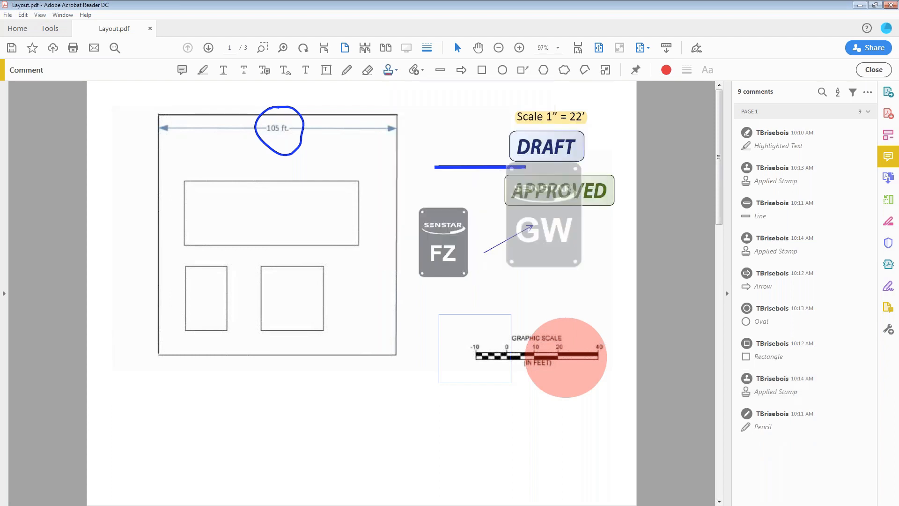
{"action": "left_click", "coordinate": [559, 254]}
{"action": "left_click_drag", "start_coordinate": [602, 308], "coordinate": [533, 292]}
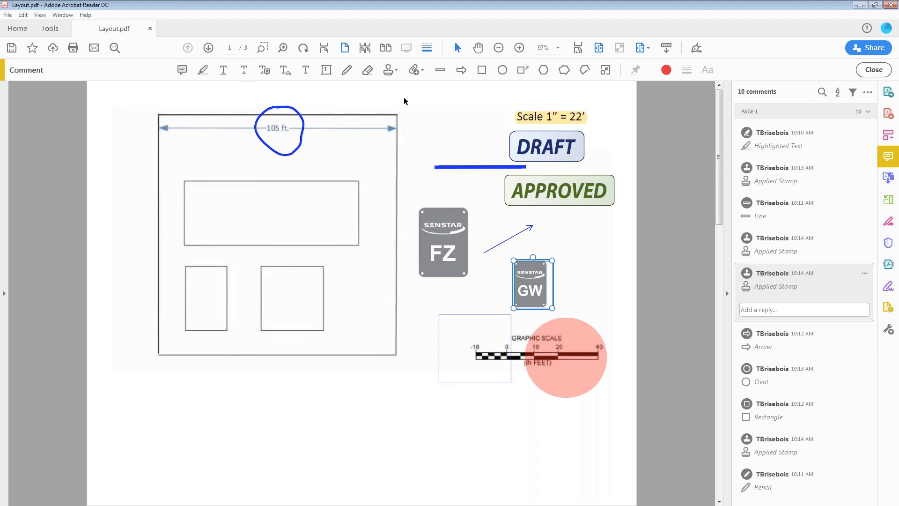
{"action": "key", "text": "alt+Tab"}
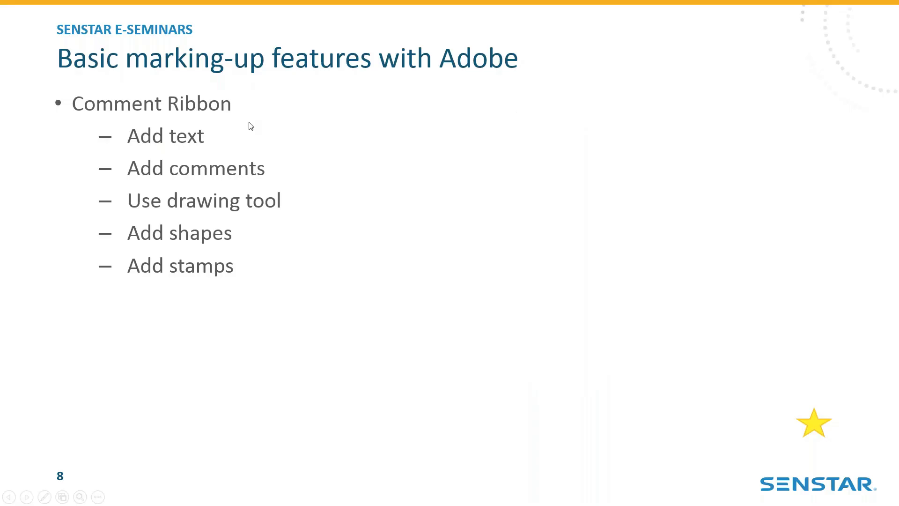
{"action": "key", "text": "Right"}
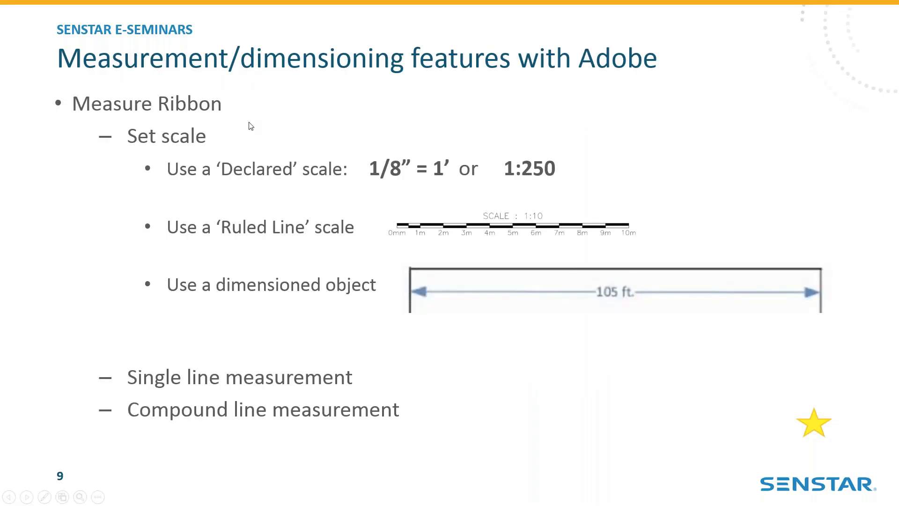
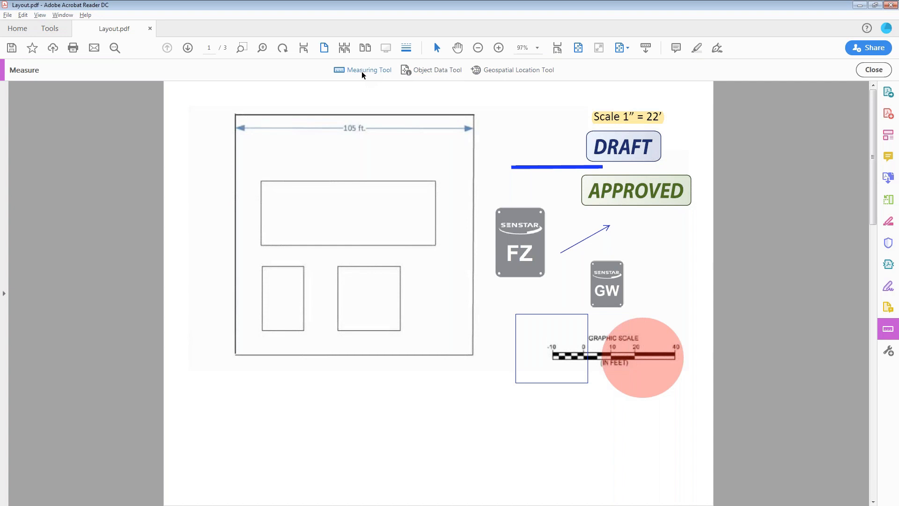
- Activate the Measuring Tool and set its scale ratio to 1 in = 22 ft
{"action": "left_click", "coordinate": [361, 71]}
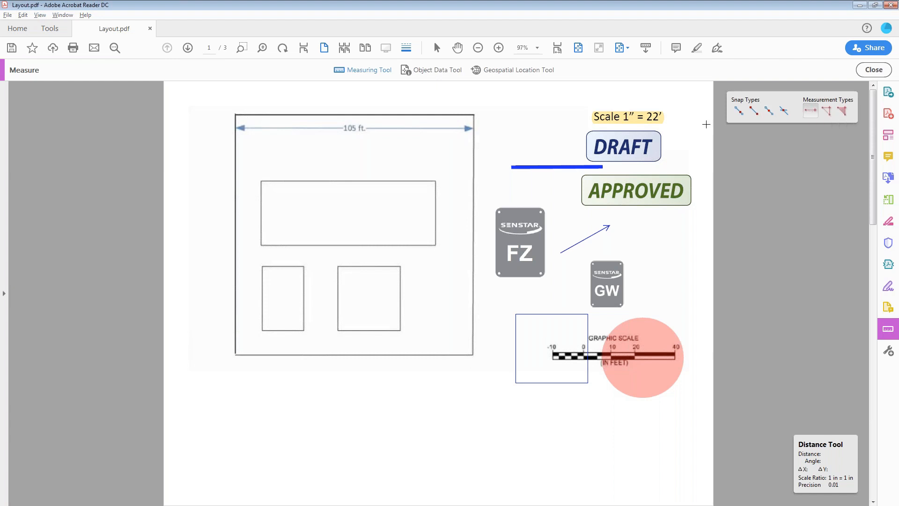
{"action": "right_click", "coordinate": [521, 102]}
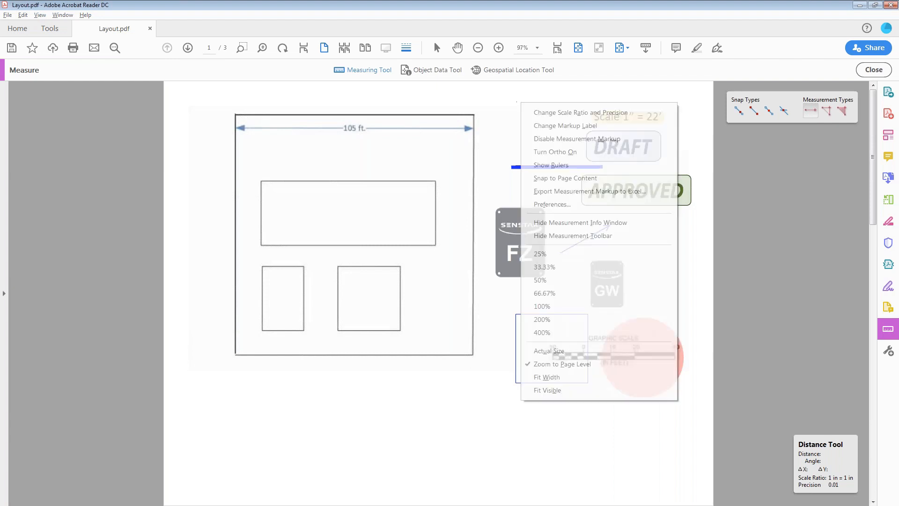
{"action": "left_click", "coordinate": [541, 114]}
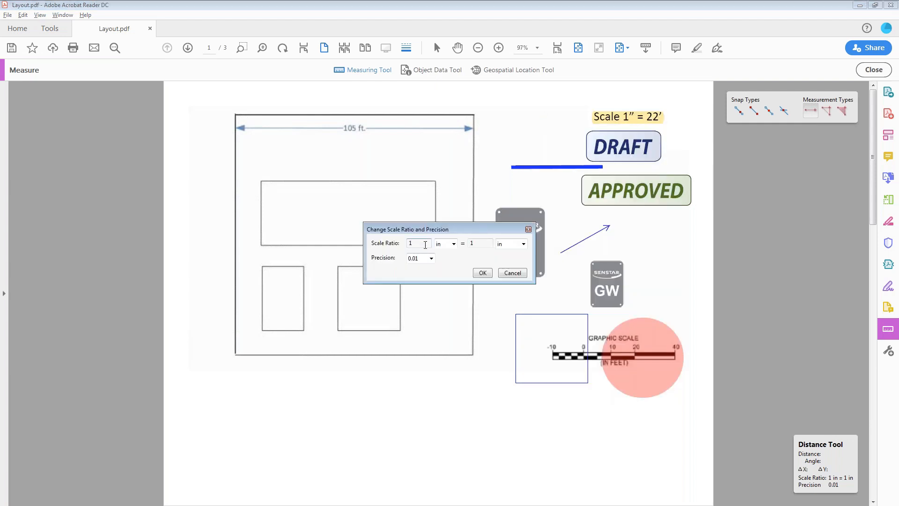
{"action": "double_click", "coordinate": [466, 244]}
{"action": "type", "text": "22"}
{"action": "left_click", "coordinate": [524, 243]}
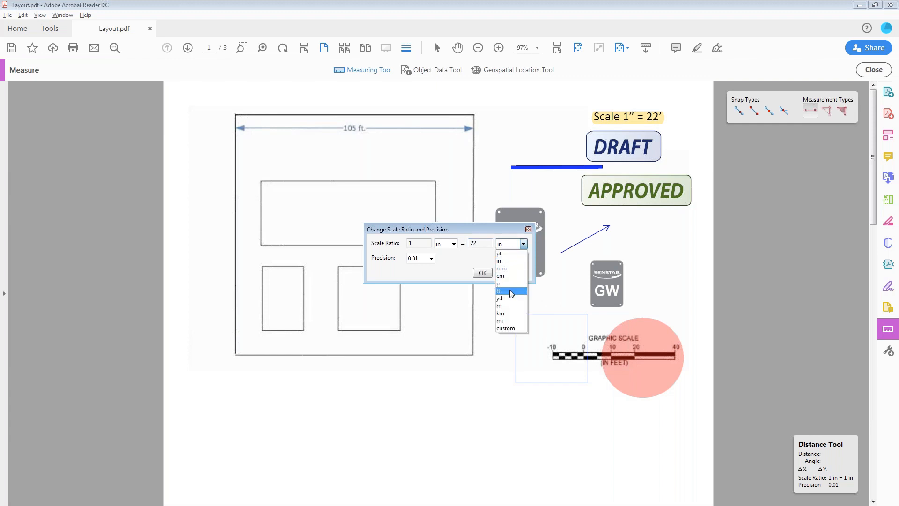
{"action": "left_click", "coordinate": [510, 291]}
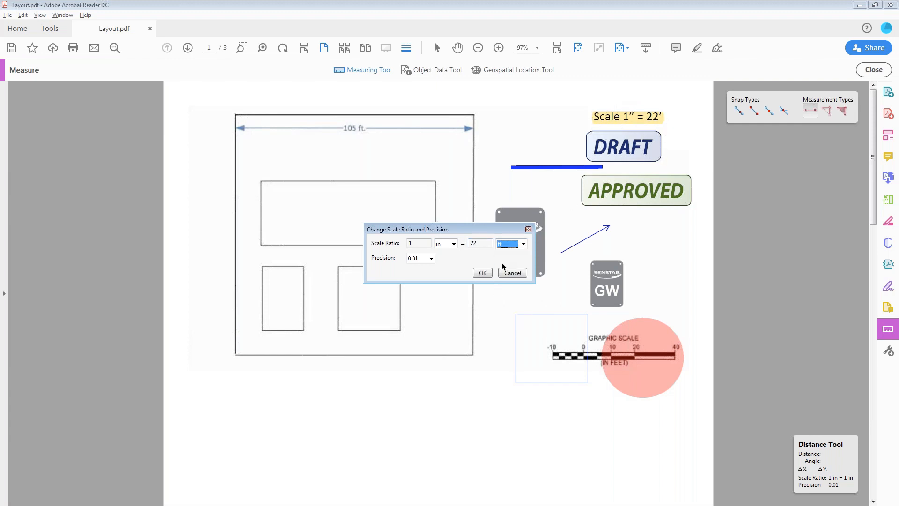
{"action": "left_click", "coordinate": [483, 273]}
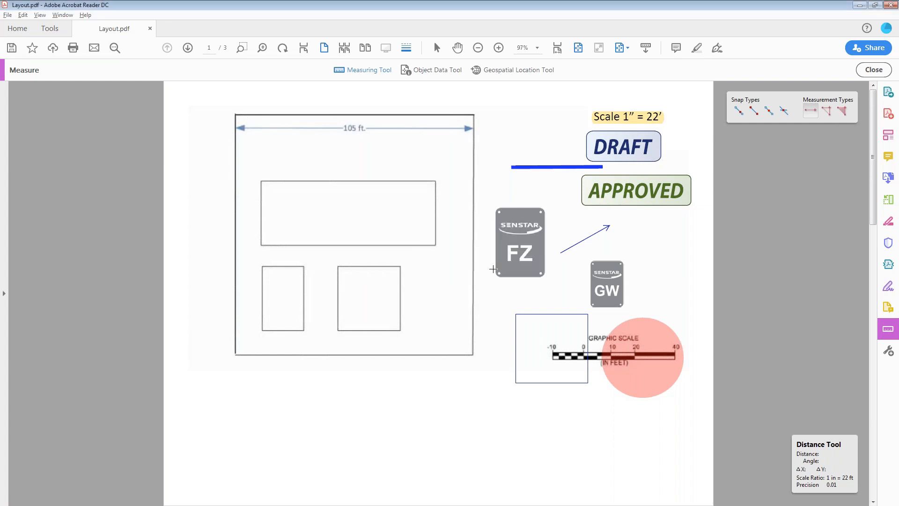
- Measure the outer rectangle's full width along the 105 ft. dimension, placing the measurement line a little below that dimension
{"action": "left_click", "coordinate": [240, 132]}
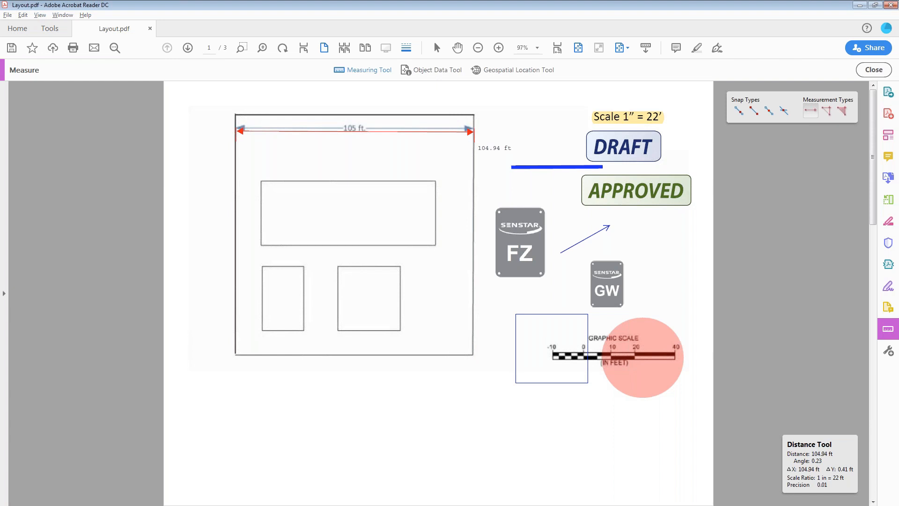
{"action": "left_click", "coordinate": [471, 131]}
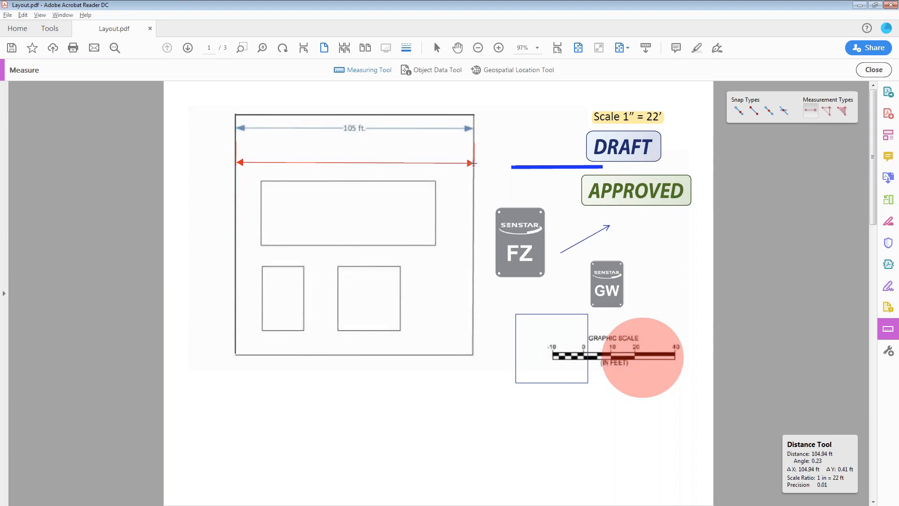
{"action": "left_click", "coordinate": [473, 163]}
- Set the measuring scale ratio to 1 in = 1 in and measure the graphic scale bar from 0 to 40
{"action": "right_click", "coordinate": [523, 129]}
{"action": "left_click", "coordinate": [539, 139]}
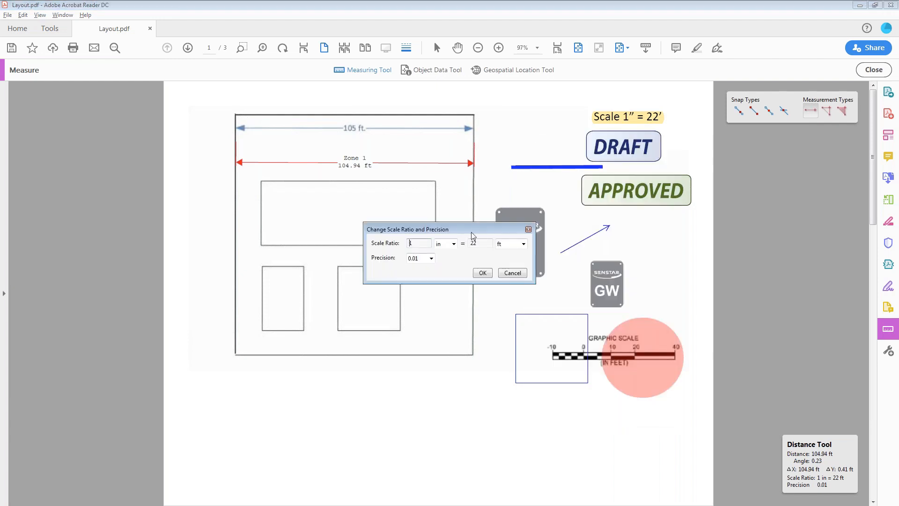
{"action": "double_click", "coordinate": [478, 243]}
{"action": "type", "text": "1"}
{"action": "left_click", "coordinate": [508, 244]}
{"action": "left_click", "coordinate": [509, 268]}
{"action": "left_click", "coordinate": [524, 244]}
{"action": "left_click", "coordinate": [506, 261]}
{"action": "left_click", "coordinate": [483, 274]}
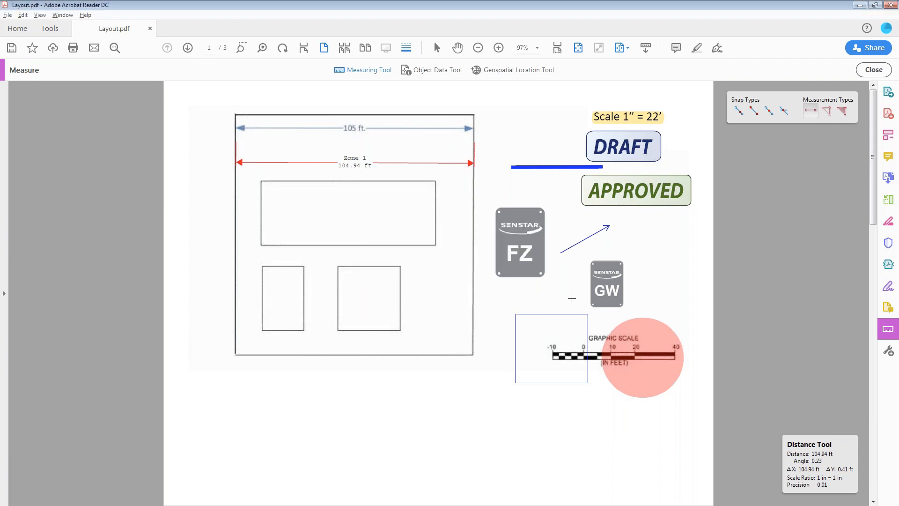
{"action": "left_click", "coordinate": [584, 355]}
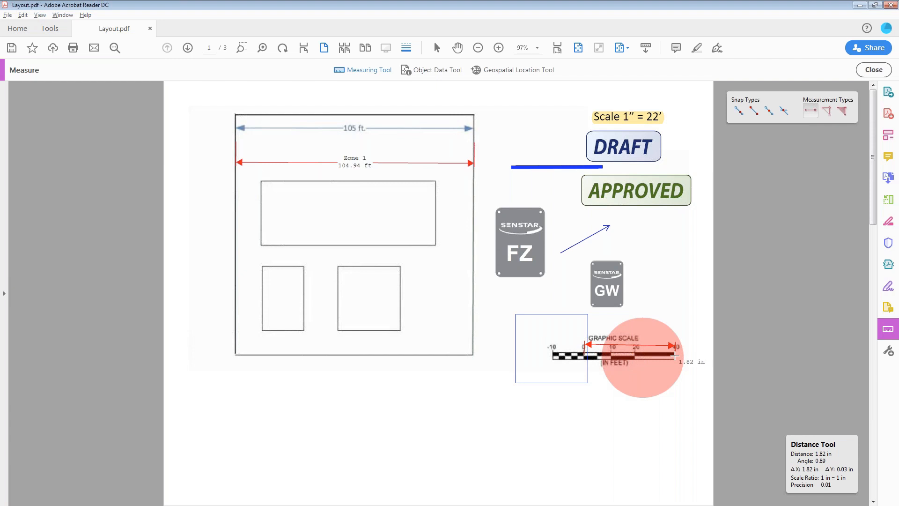
{"action": "key", "text": "Escape"}
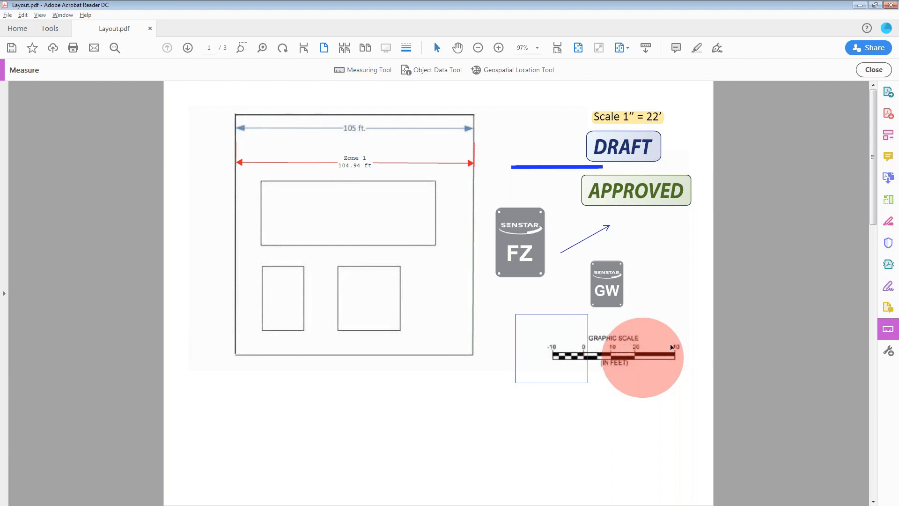
- Reactivate the Measuring Tool and set its scale ratio to 1.82 in = 40 ft
{"action": "left_click", "coordinate": [368, 71]}
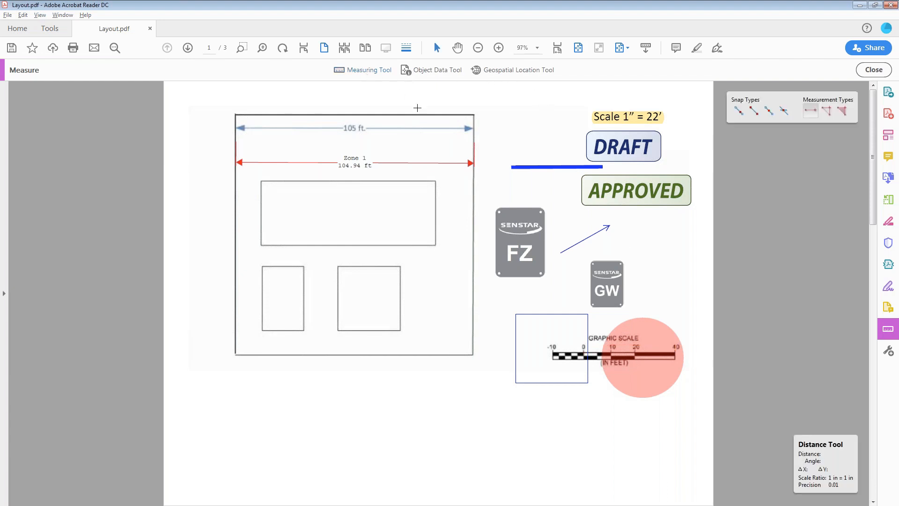
{"action": "right_click", "coordinate": [503, 126]}
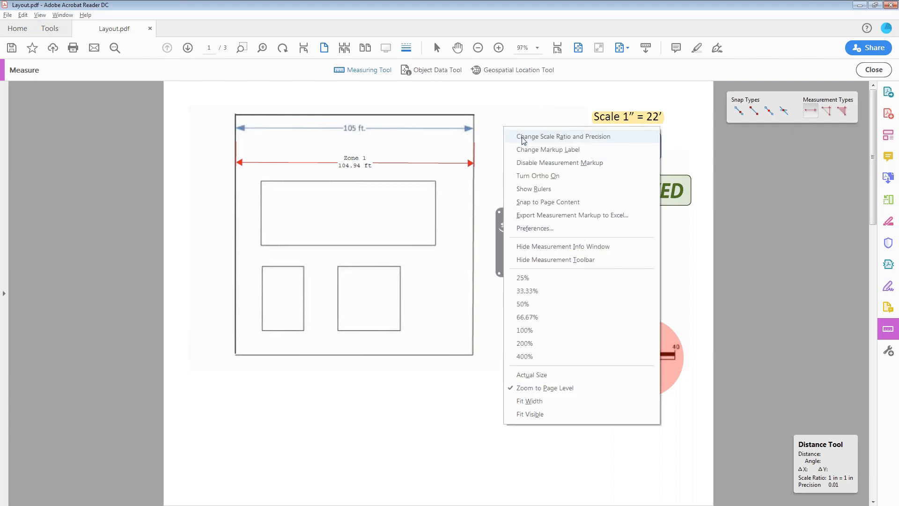
{"action": "left_click", "coordinate": [523, 136]}
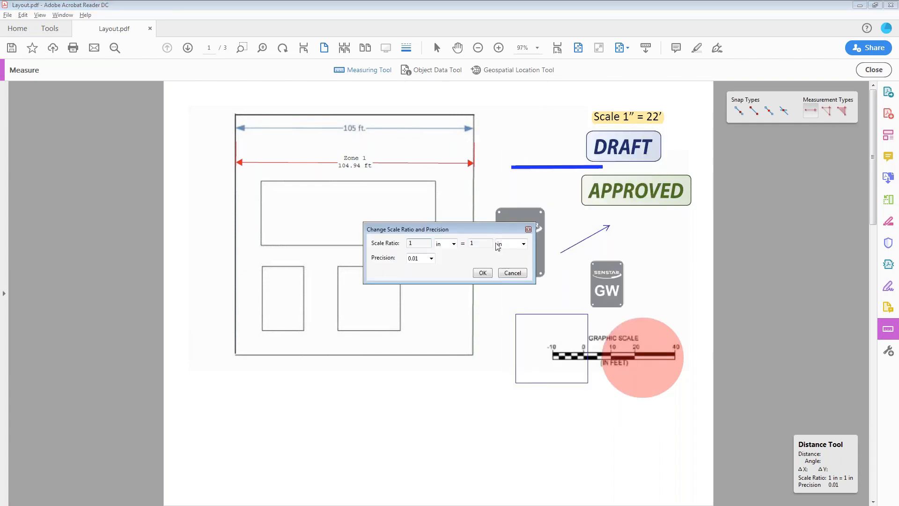
{"action": "double_click", "coordinate": [480, 243]}
{"action": "type", "text": "1.82"}
{"action": "left_click", "coordinate": [506, 245]}
{"action": "left_click", "coordinate": [507, 246]}
{"action": "double_click", "coordinate": [427, 243]}
{"action": "type", "text": "1.82"}
{"action": "double_click", "coordinate": [478, 244]}
{"action": "type", "text": "40"}
{"action": "left_click", "coordinate": [504, 244]}
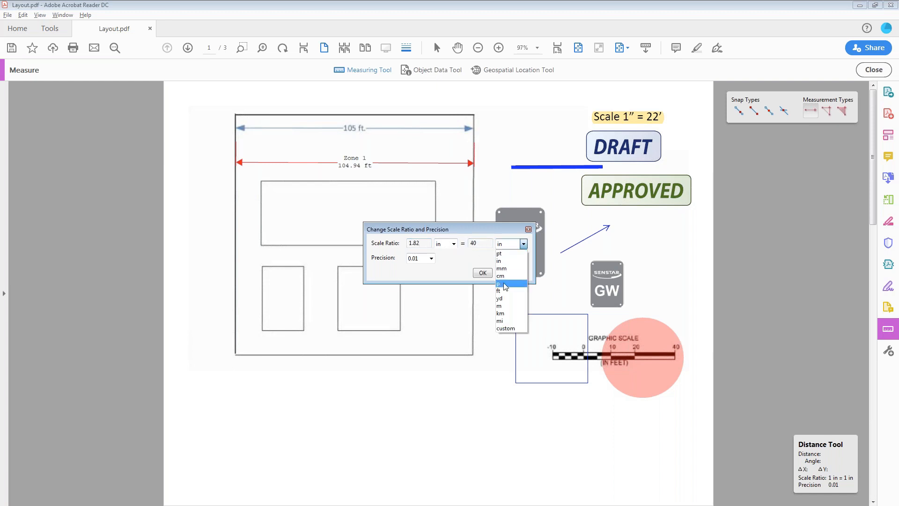
{"action": "left_click", "coordinate": [505, 291]}
{"action": "left_click", "coordinate": [482, 273]}
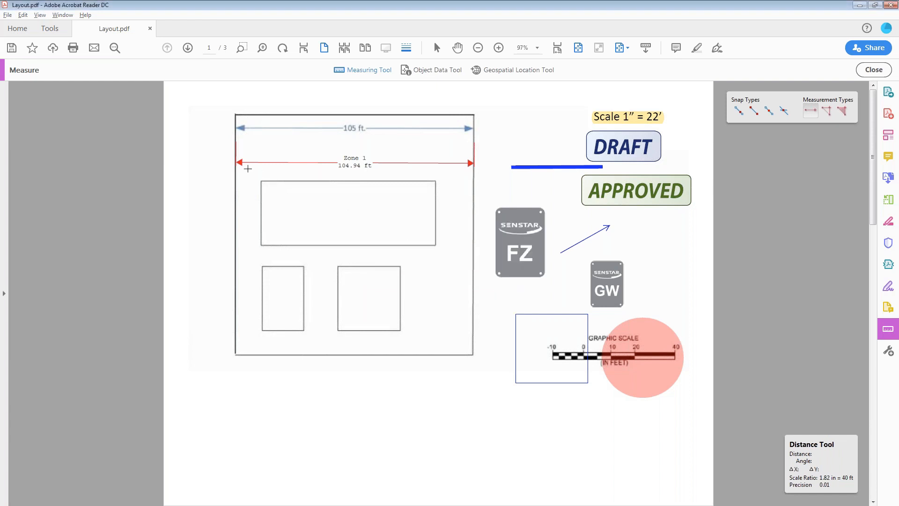
- Measure the outer rectangle's full width in a straight horizontal line, placing the measurement line just above the rectangle
{"action": "left_click", "coordinate": [235, 119]}
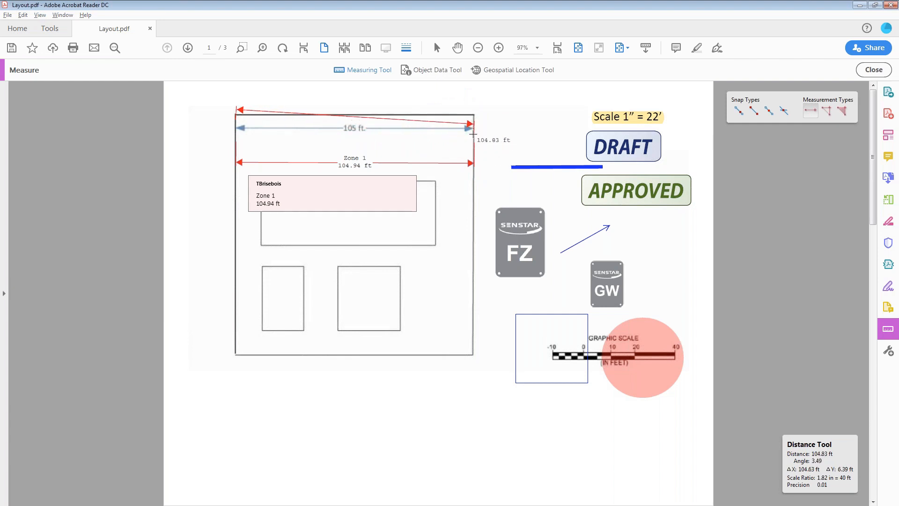
{"action": "key", "text": "shift"}
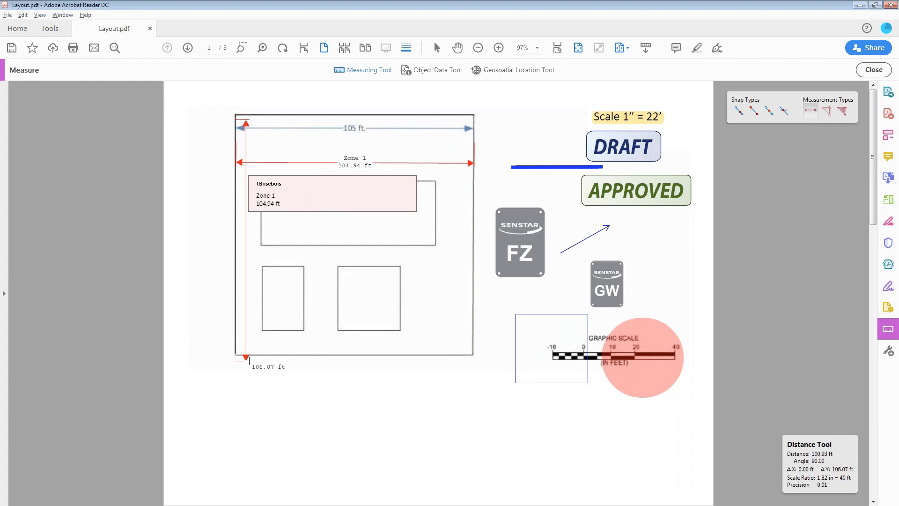
{"action": "left_click", "coordinate": [474, 126]}
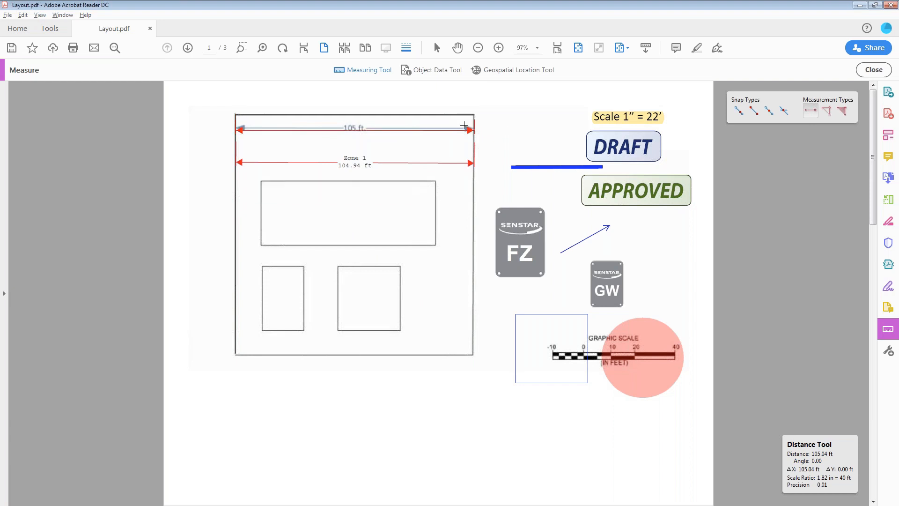
{"action": "left_click", "coordinate": [467, 99]}
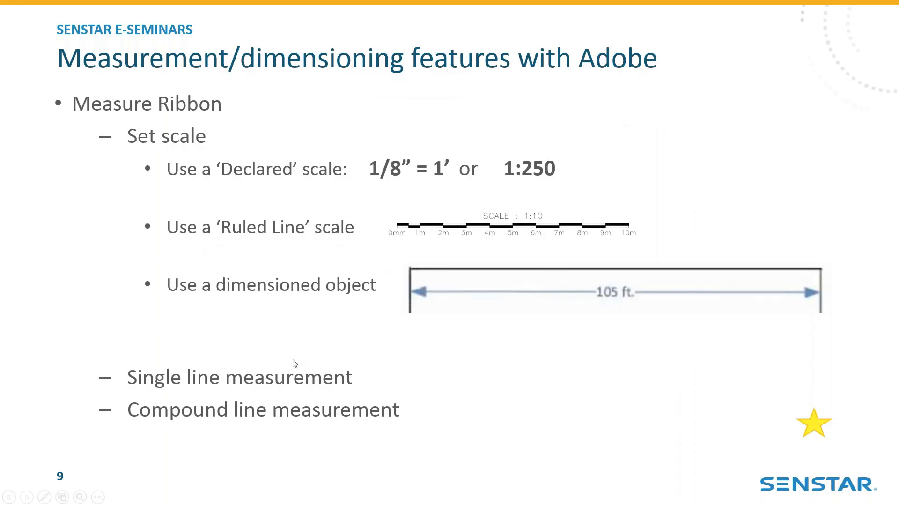
- Switch back to Adobe Acrobat Reader and measure the length of the 105 ft. dimension horizontally in inches without keeping the measurement
{"action": "key", "text": "alt+Tab"}
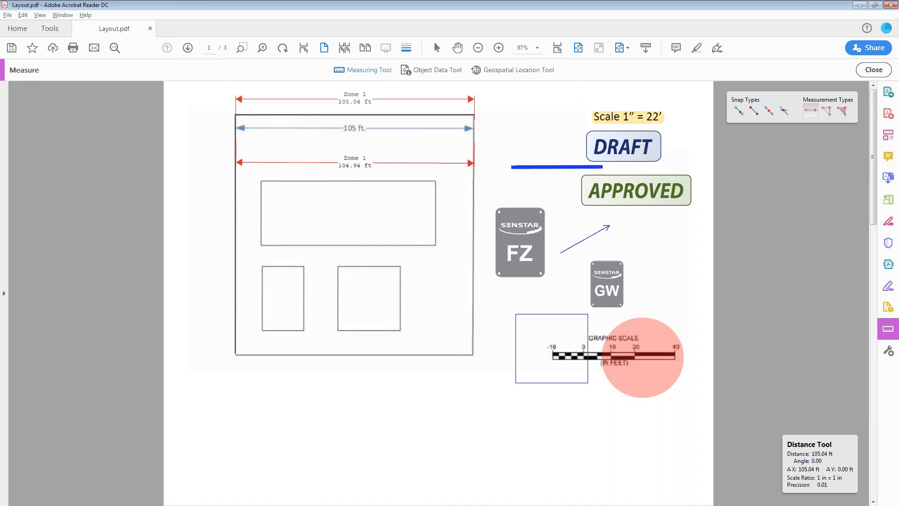
{"action": "left_click", "coordinate": [235, 129]}
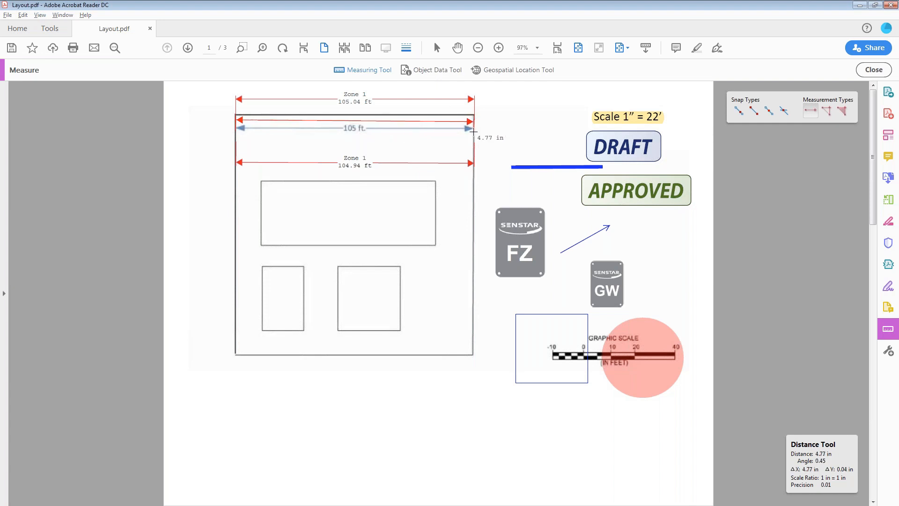
{"action": "key", "text": "shift"}
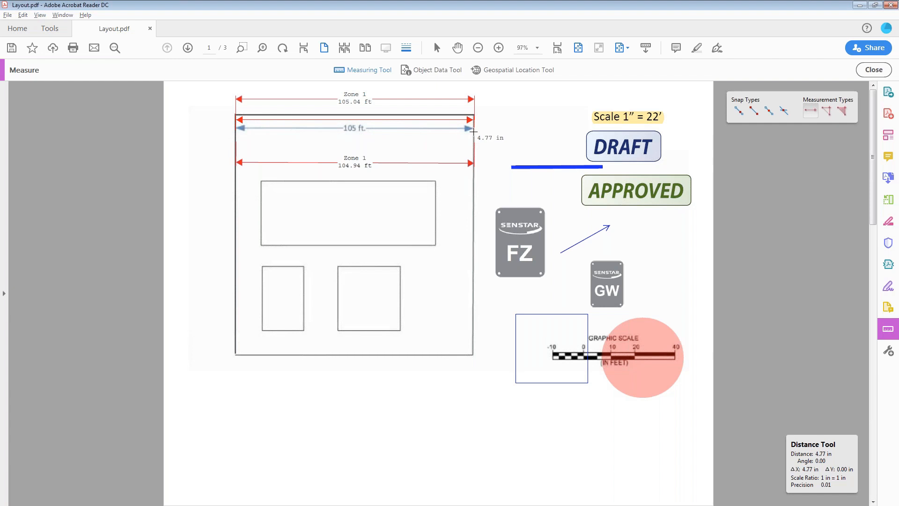
{"action": "left_click", "coordinate": [473, 131]}
{"action": "key", "text": "Escape"}
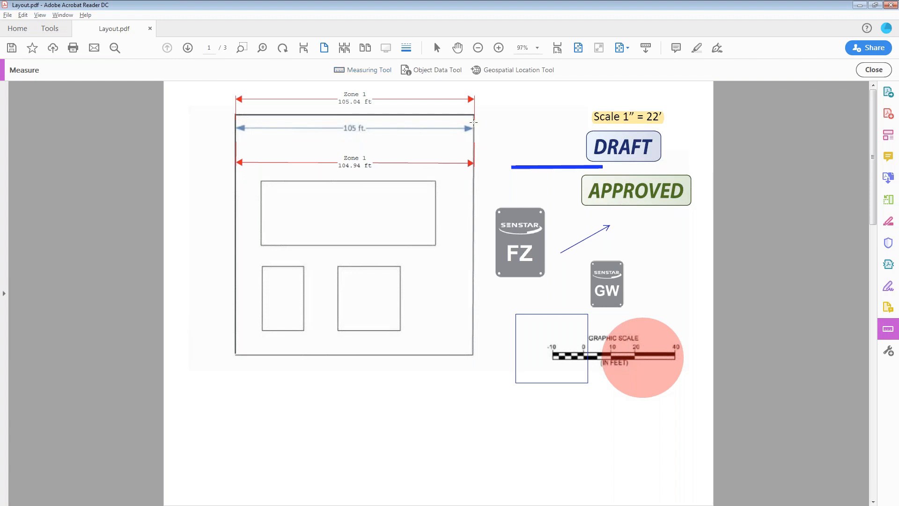
- Reactivate the Measuring Tool and set its scale ratio to 4.77 in = 105 ft
{"action": "left_click", "coordinate": [360, 75]}
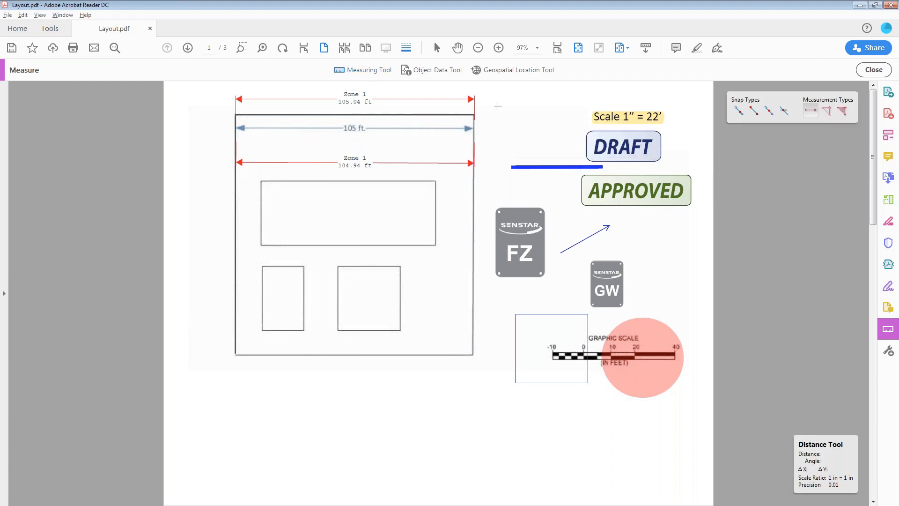
{"action": "right_click", "coordinate": [499, 107]}
{"action": "left_click", "coordinate": [515, 117]}
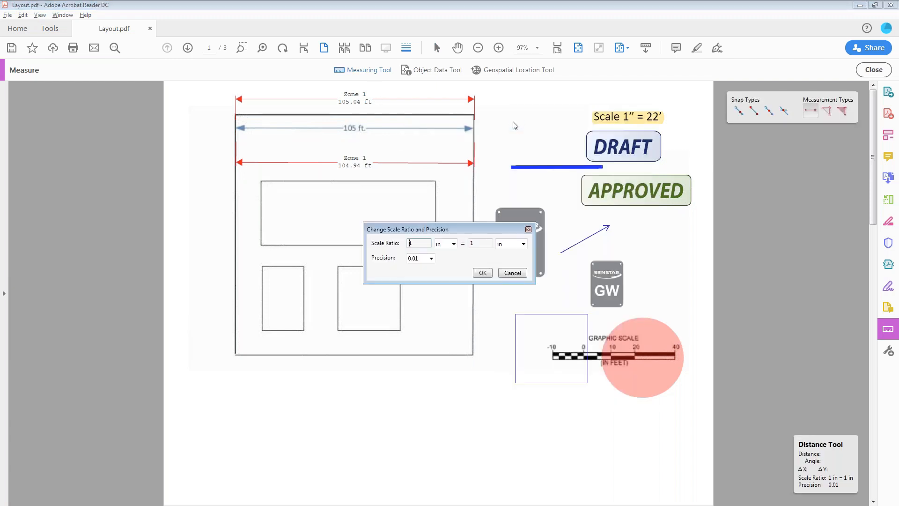
{"action": "left_click_drag", "start_coordinate": [424, 244], "coordinate": [368, 243]}
{"action": "type", "text": "4.77"}
{"action": "key", "text": "Tab"}
{"action": "key", "text": "Tab"}
{"action": "type", "text": "105"}
{"action": "key", "text": "Tab"}
{"action": "key", "text": "f"}
{"action": "key", "text": "Tab"}
{"action": "key", "text": "Tab"}
{"action": "key", "text": "Return"}
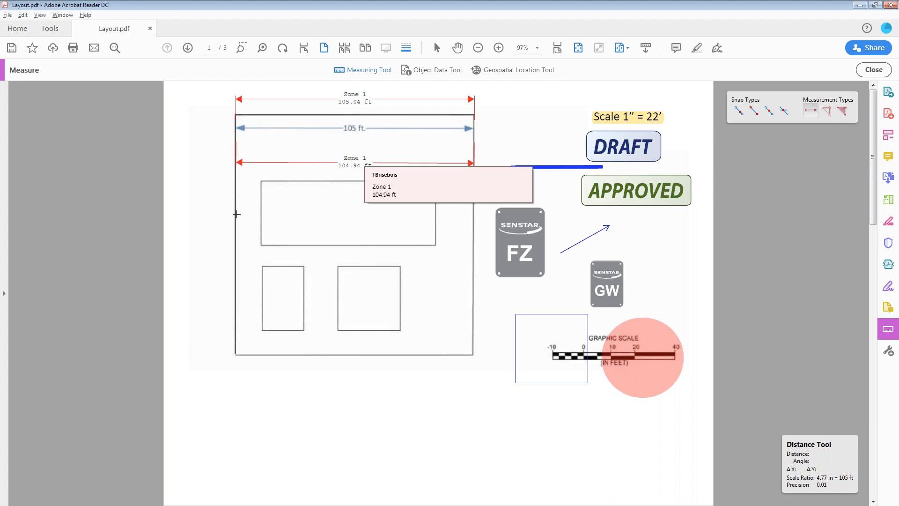
- Measure the outer rectangle's width across its middle, placing the measurement line between the upper and lower inner rectangles
{"action": "left_click", "coordinate": [237, 214]}
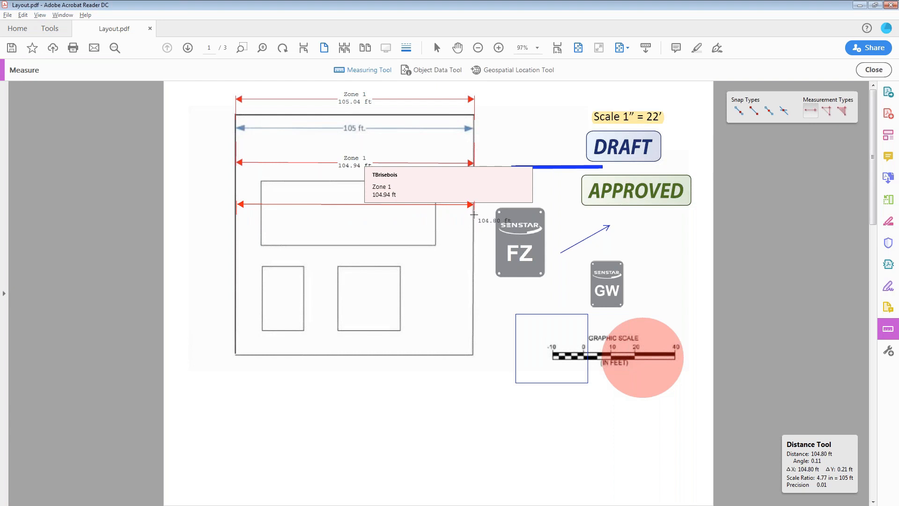
{"action": "left_click", "coordinate": [474, 215]}
{"action": "left_click", "coordinate": [474, 256]}
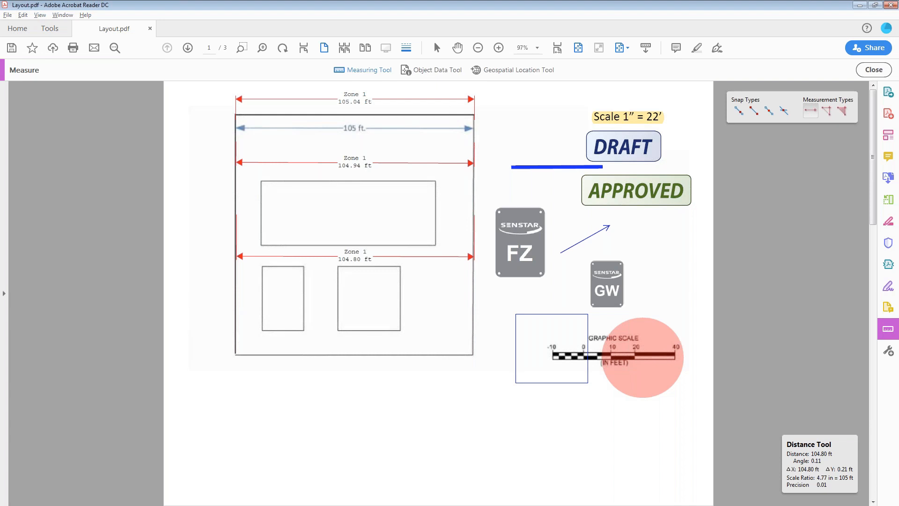
- Go to page 2 with the site plan and leave the Measuring Tool, cancelling the stray measurement
{"action": "left_click", "coordinate": [287, 505]}
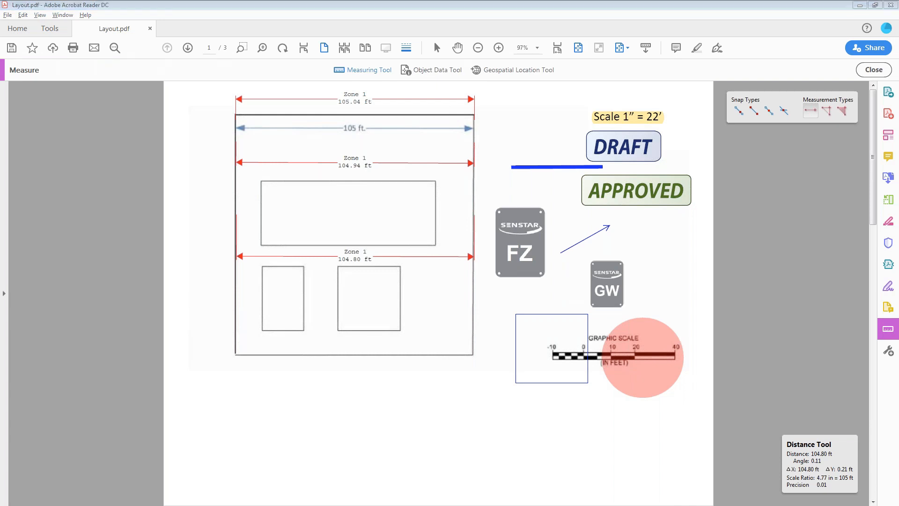
{"action": "left_click", "coordinate": [196, 471]}
{"action": "scroll", "coordinate": [197, 470], "scroll_direction": "down", "scroll_amount": 1}
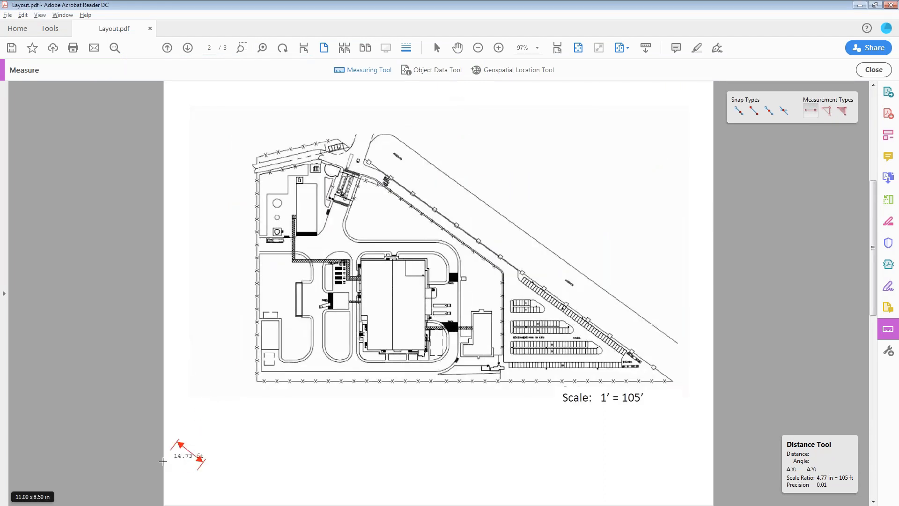
{"action": "key", "text": "Escape"}
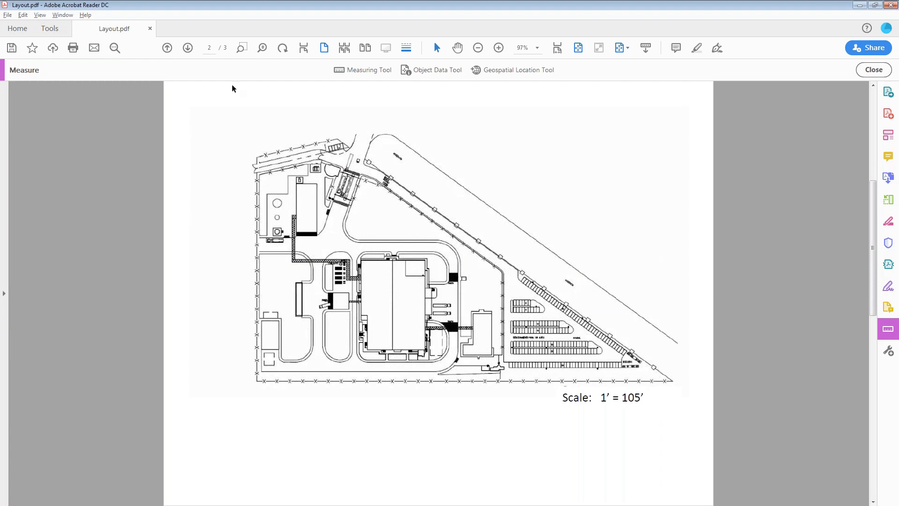
- Add a "Front Gate" text box at the site plan's upper entrance, fit it to one line and move it above the plan
{"action": "left_click", "coordinate": [889, 157]}
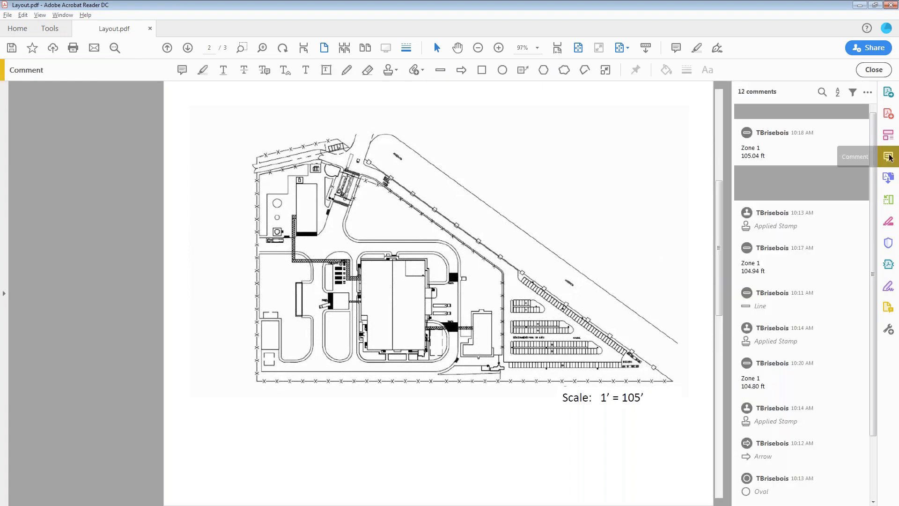
{"action": "left_click", "coordinate": [327, 71]}
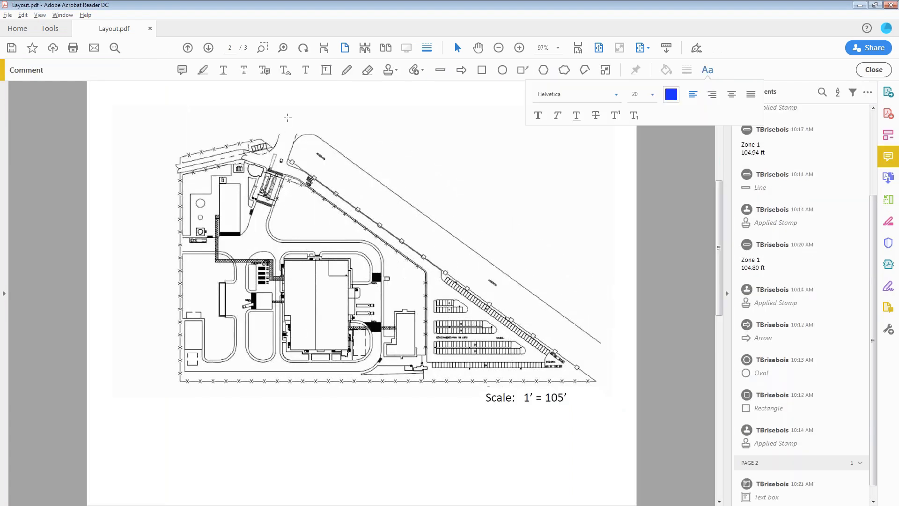
{"action": "type", "text": "Front Gate"}
{"action": "key", "text": "Escape"}
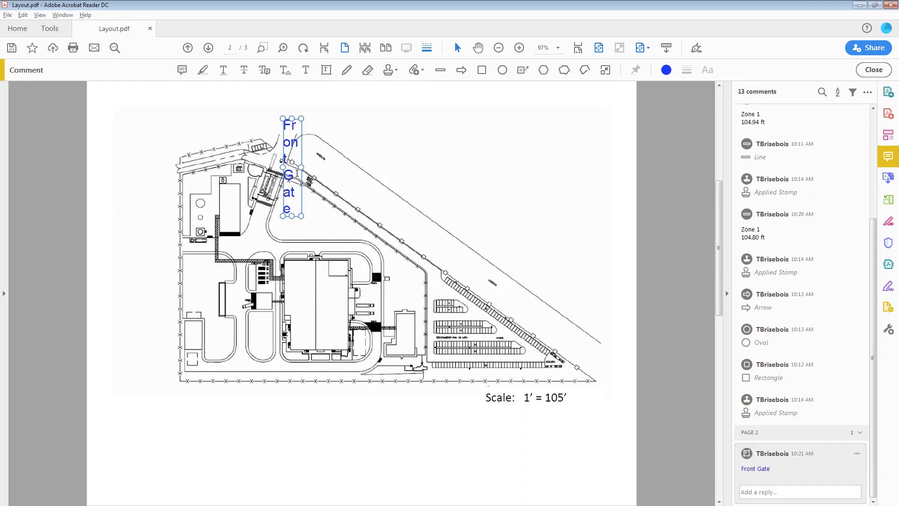
{"action": "left_click_drag", "start_coordinate": [301, 167], "coordinate": [379, 167]}
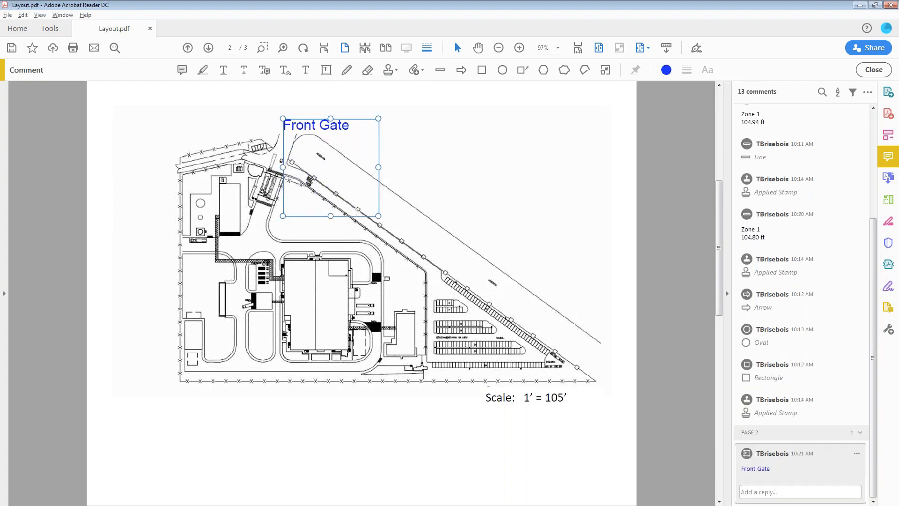
{"action": "left_click_drag", "start_coordinate": [330, 216], "coordinate": [349, 105]}
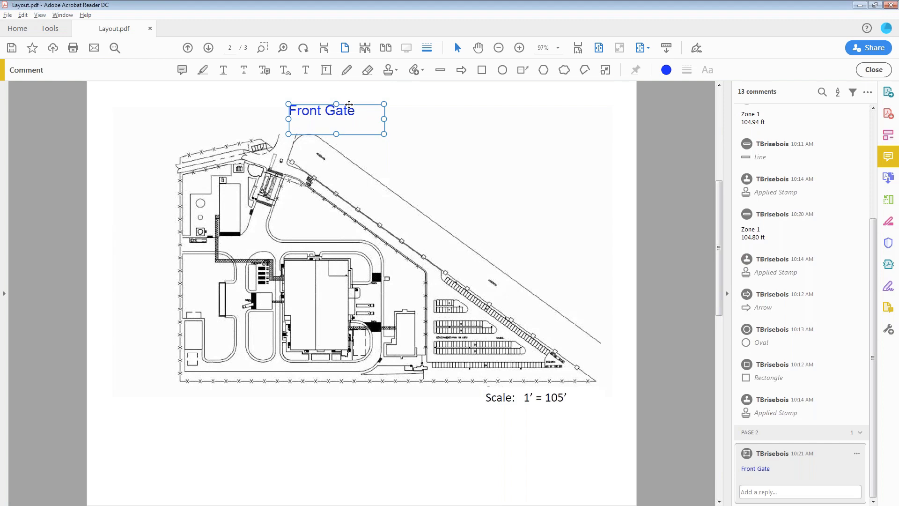
- Add a "West Gate" text box beside the upper part of the site plan's west fence
{"action": "left_click", "coordinate": [326, 70]}
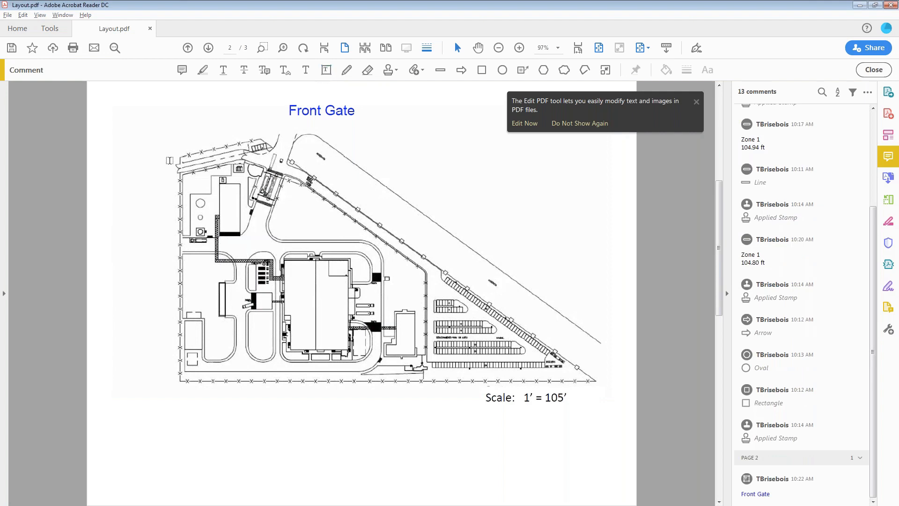
{"action": "left_click", "coordinate": [118, 171]}
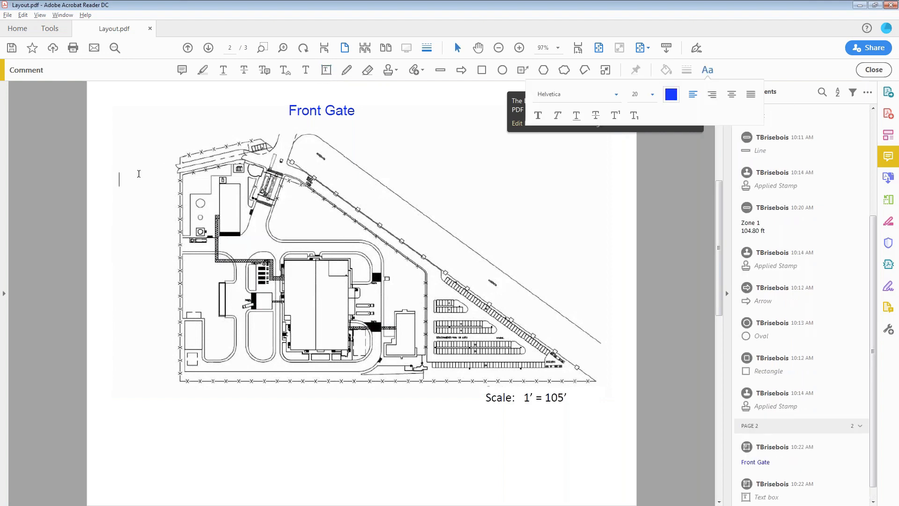
{"action": "type", "text": "Wedsst Gate"}
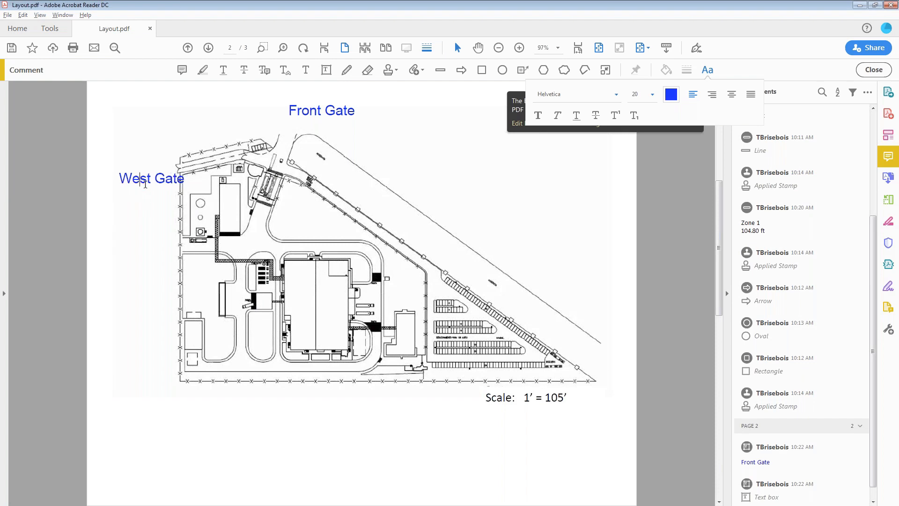
{"action": "left_click", "coordinate": [449, 109]}
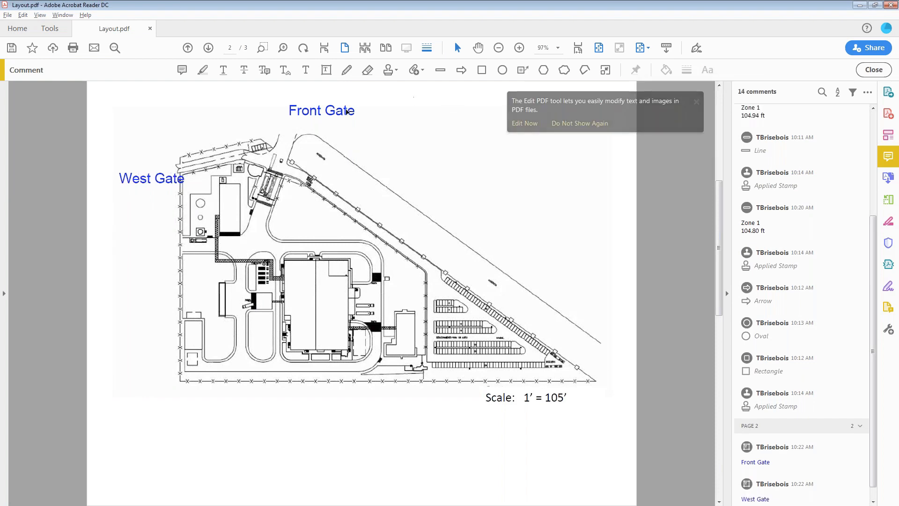
- View the appearance properties of the "Front Gate" text box, and dismiss them
{"action": "left_click", "coordinate": [351, 102]}
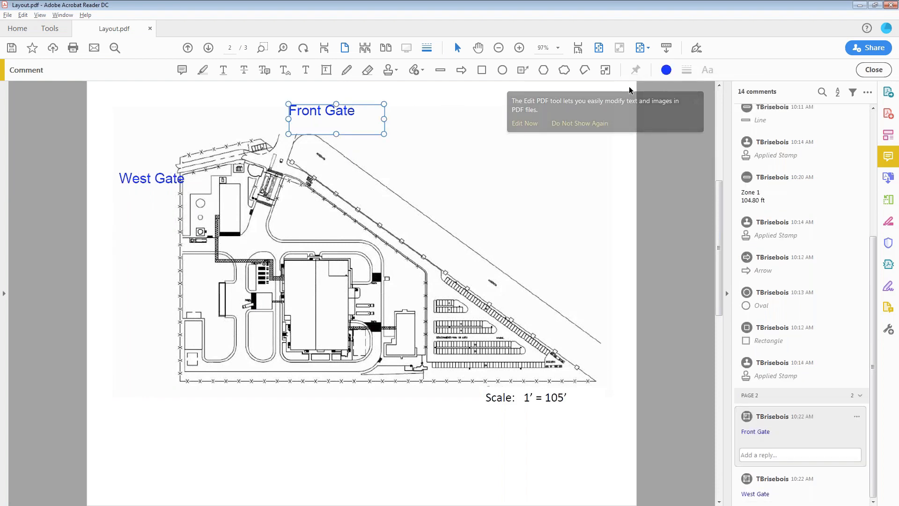
{"action": "right_click", "coordinate": [359, 106]}
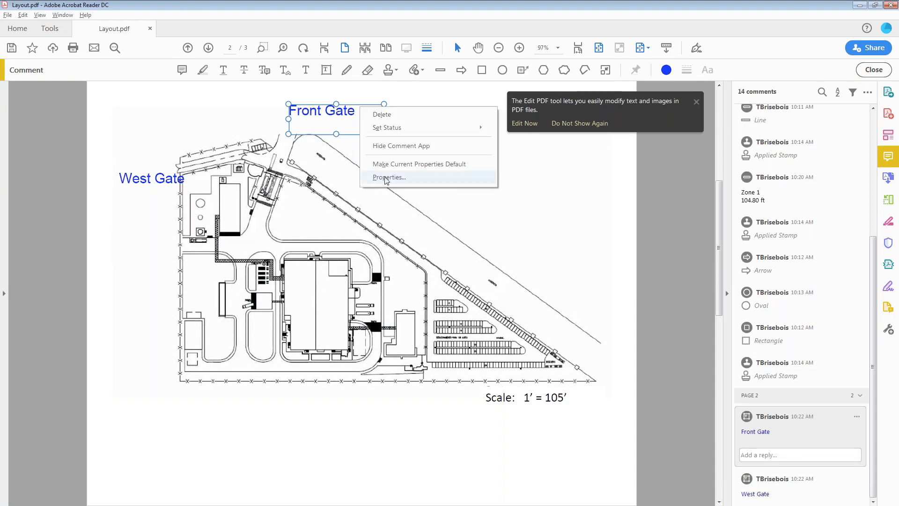
{"action": "left_click", "coordinate": [386, 178]}
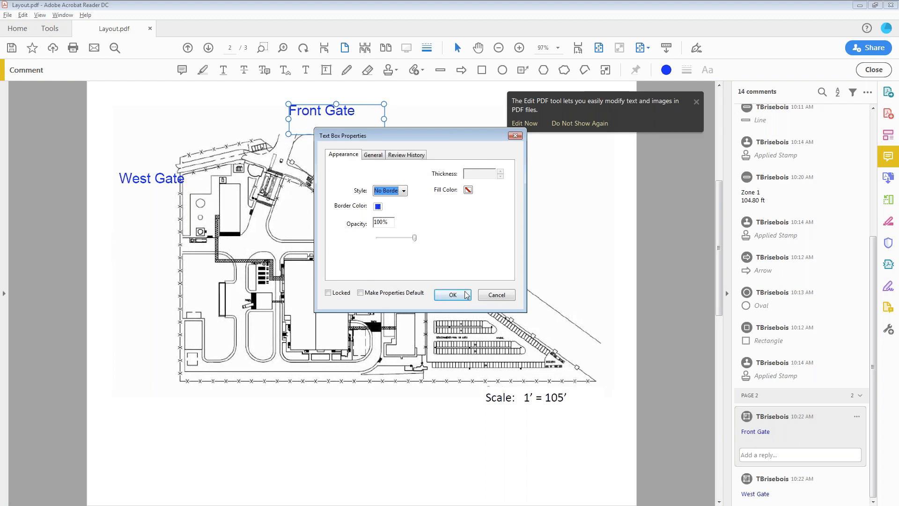
{"action": "left_click", "coordinate": [505, 298]}
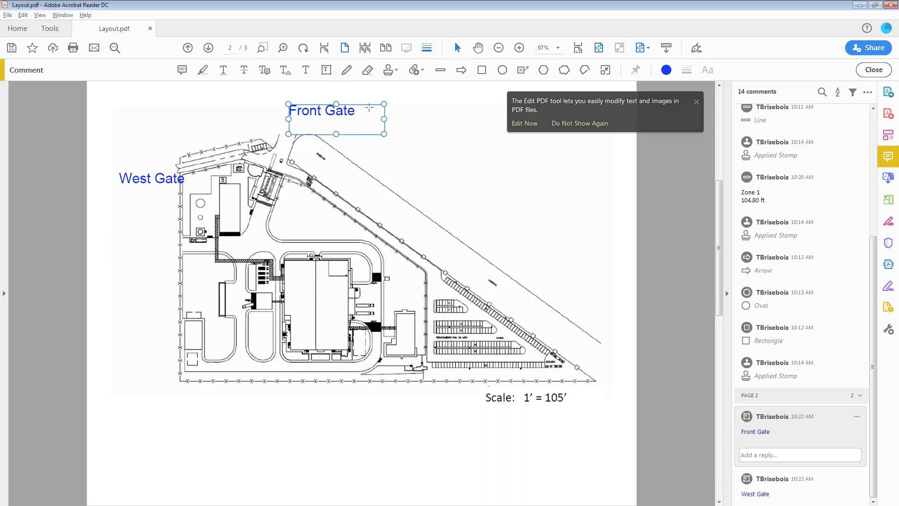
- Move the "Front Gate" label slightly higher above the site plan and shift the "West Gate" label outward, clear of the west fence
{"action": "left_click_drag", "start_coordinate": [370, 104], "coordinate": [372, 96]}
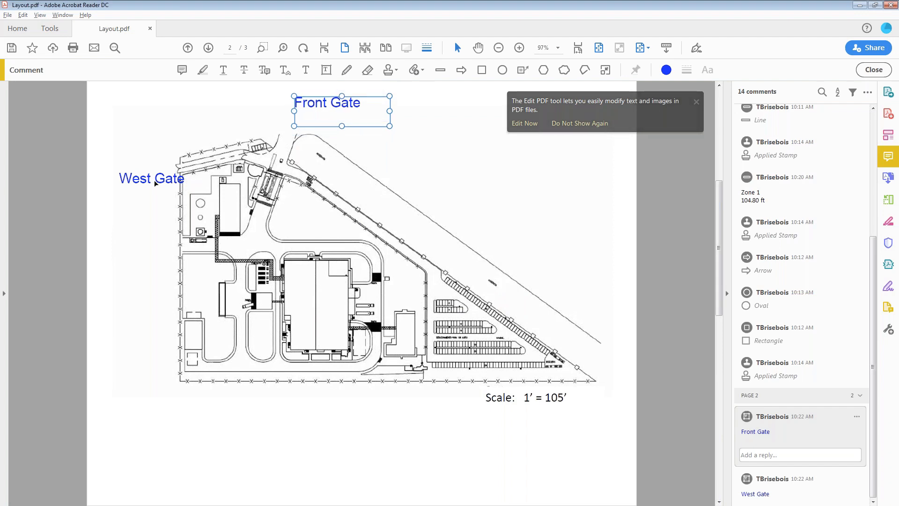
{"action": "left_click", "coordinate": [146, 171]}
{"action": "left_click_drag", "start_coordinate": [146, 171], "coordinate": [121, 163]}
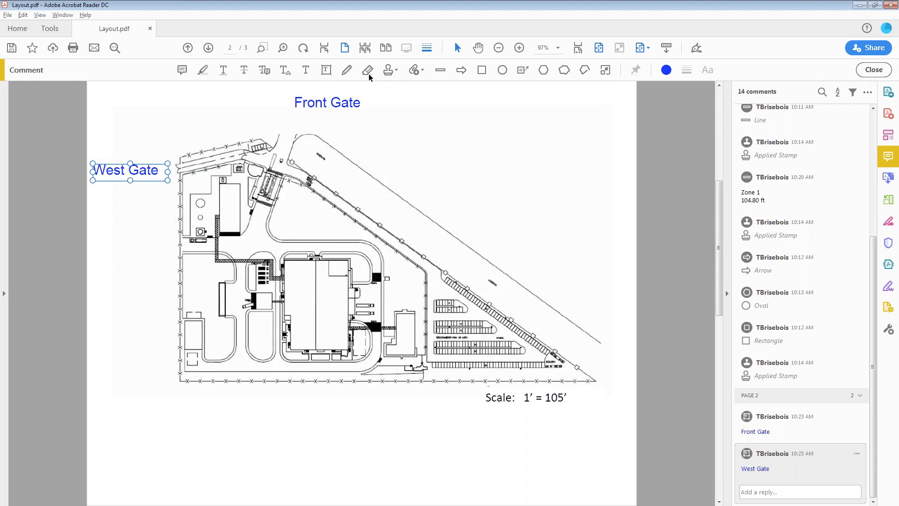
- Add a "Power/Network" text callout pointing to the area just inside the front gate, with its box below the northwest building
{"action": "left_click", "coordinate": [524, 71]}
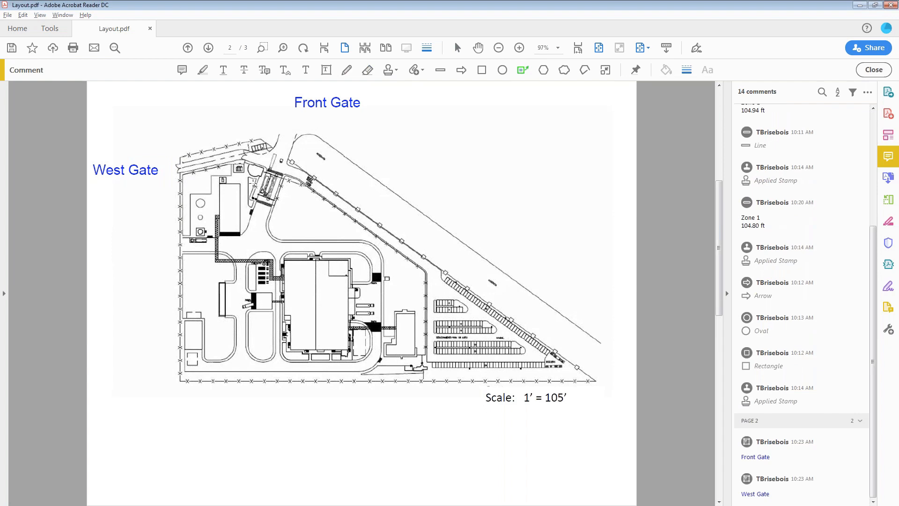
{"action": "mouse_move", "coordinate": [251, 183]}
{"action": "left_mouse_down"}
{"action": "mouse_move", "coordinate": [235, 195]}
{"action": "mouse_move", "coordinate": [237, 243]}
{"action": "left_mouse_up"}
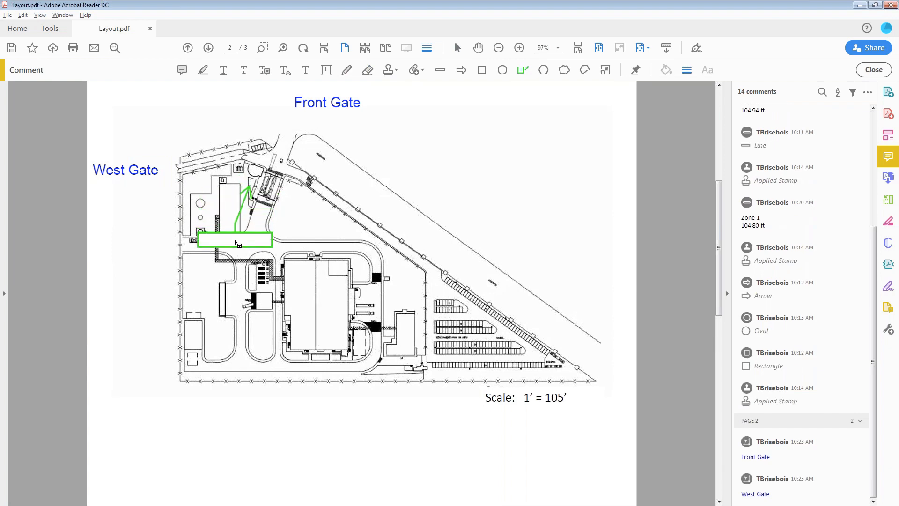
{"action": "type", "text": "P"}
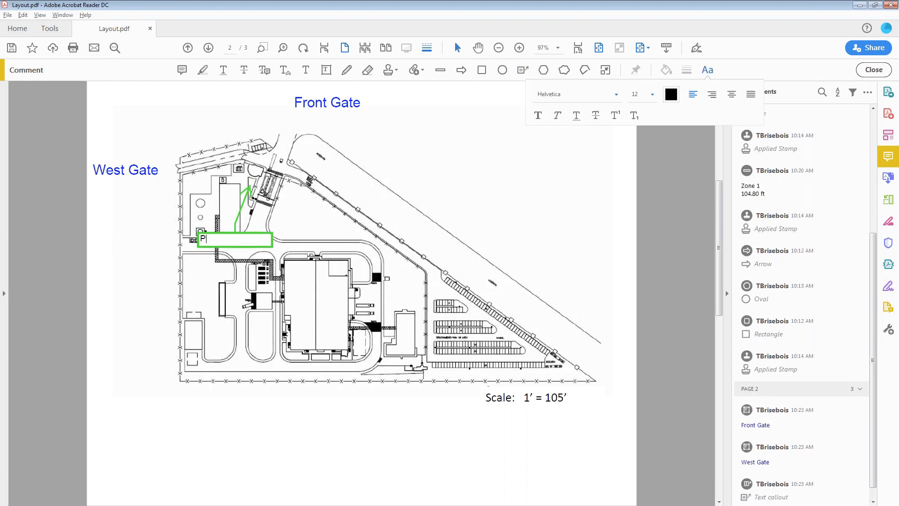
{"action": "type", "text": "ower/Network"}
- Add a second "Power/Network" text callout over the central building, pointing to the fence corner beside the small east building
{"action": "left_click", "coordinate": [524, 71]}
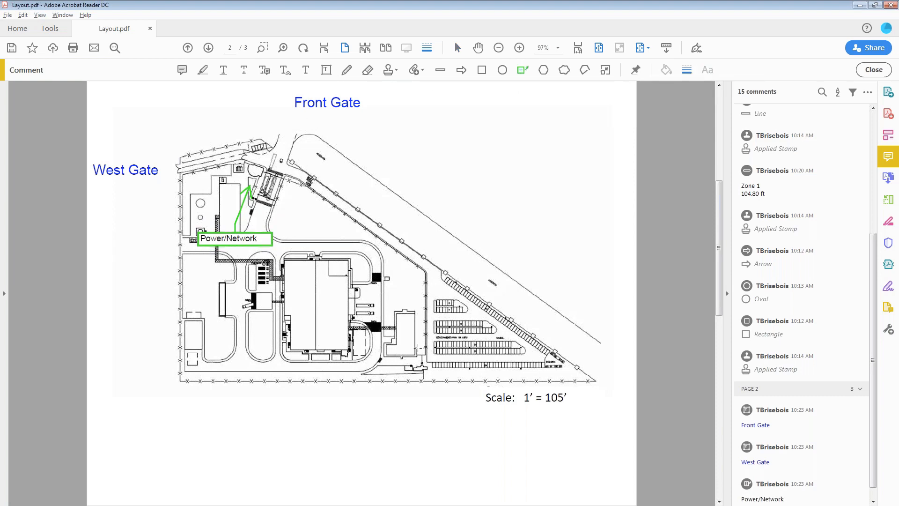
{"action": "left_click_drag", "start_coordinate": [417, 347], "coordinate": [322, 315]}
{"action": "type", "text": "Power "}
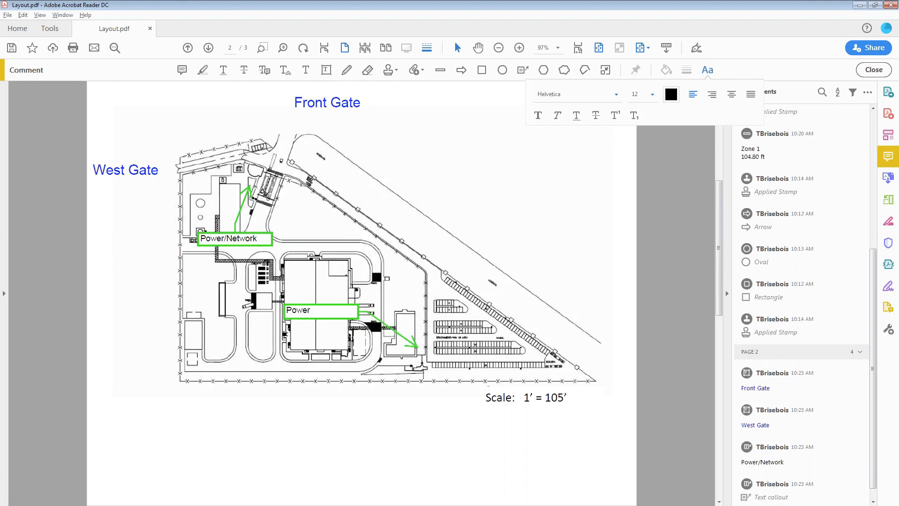
{"action": "type", "text": "/Network"}
{"action": "key", "text": "Escape"}
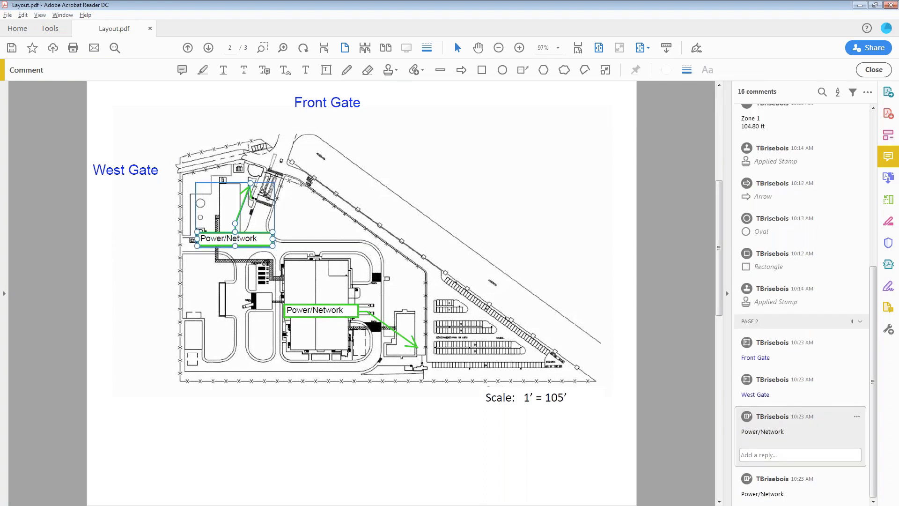
- Change the line ending of the "Power/Network" callout near the front gate to Diamond
{"action": "right_click", "coordinate": [261, 234]}
{"action": "left_click", "coordinate": [299, 307]}
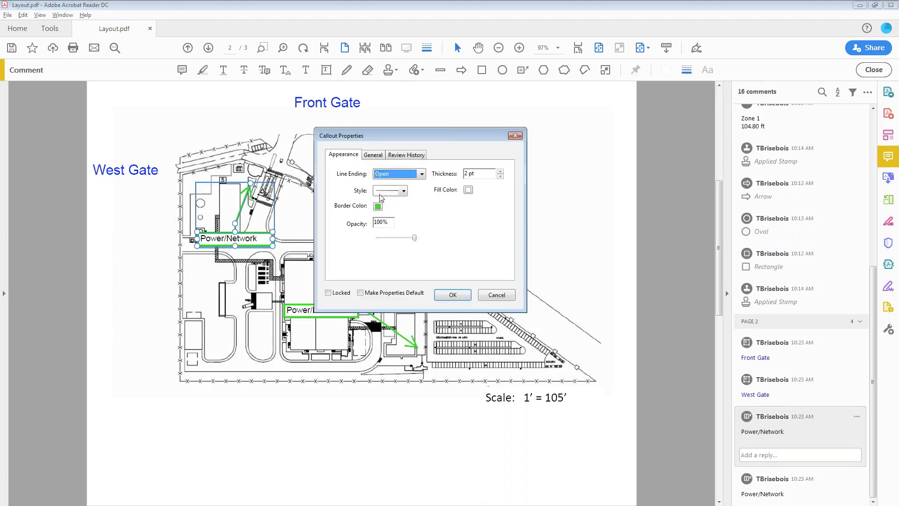
{"action": "left_click", "coordinate": [421, 174]}
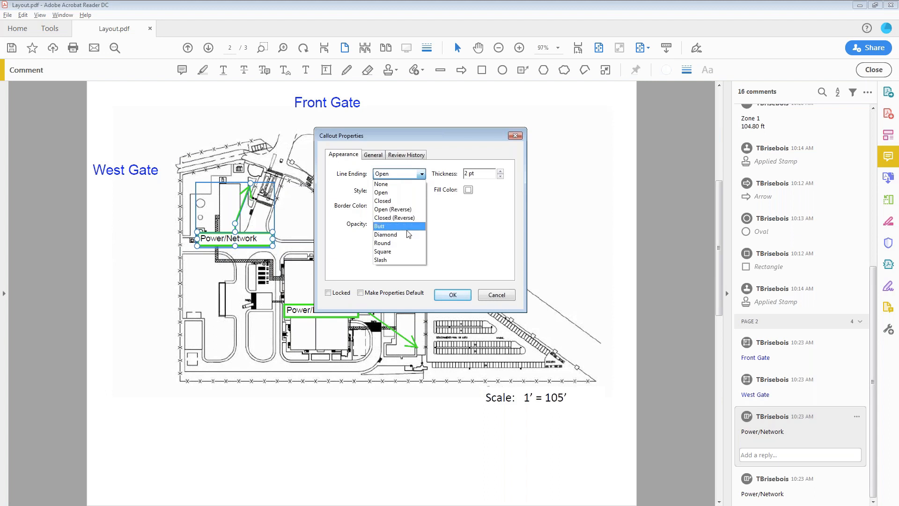
{"action": "left_click", "coordinate": [408, 235]}
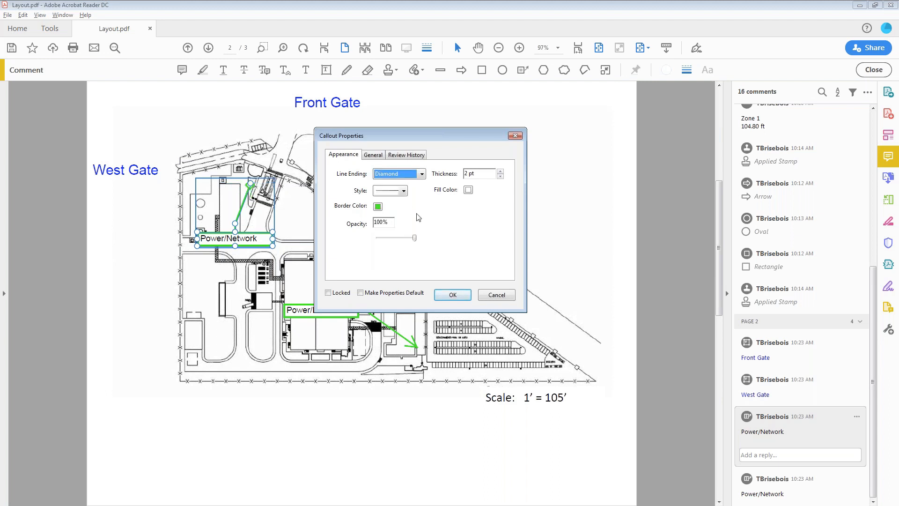
{"action": "left_click", "coordinate": [453, 295]}
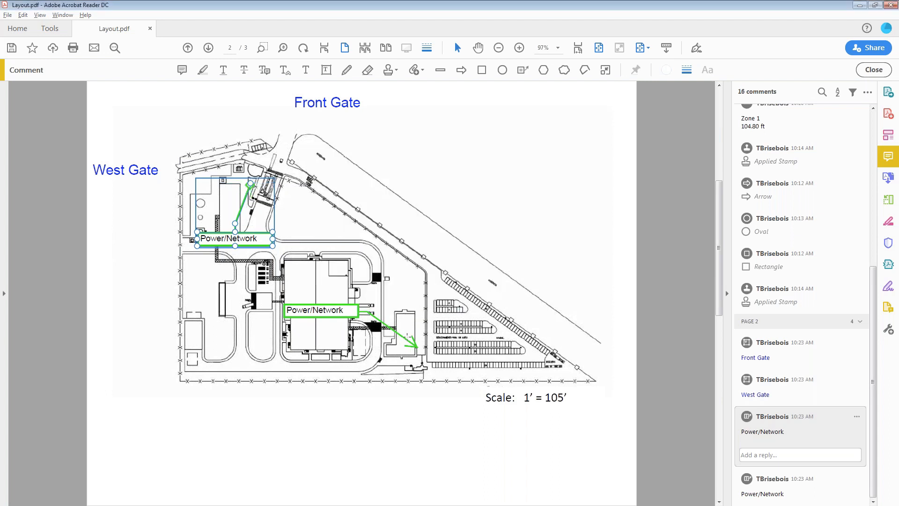
- Change the line ending of the "Power/Network" callout over the central building to Diamond
{"action": "left_click", "coordinate": [402, 338]}
{"action": "right_click", "coordinate": [402, 337]}
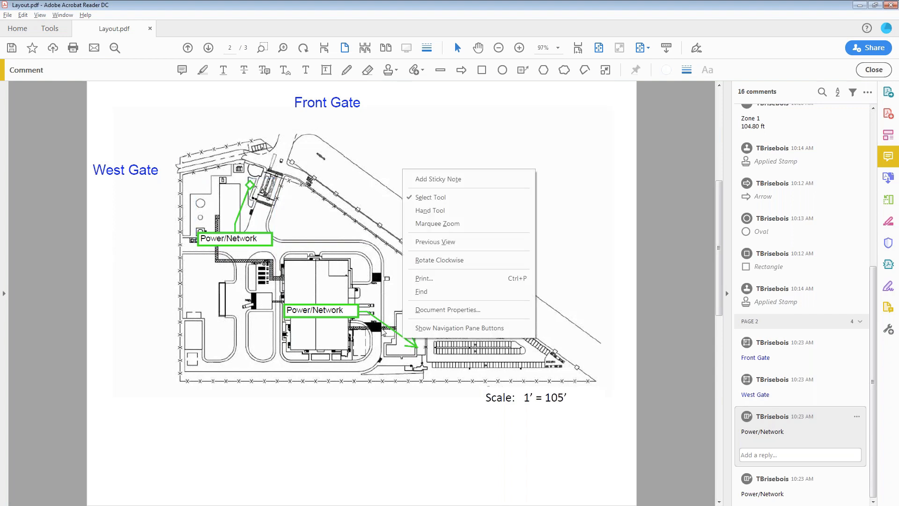
{"action": "right_click", "coordinate": [346, 317]}
{"action": "left_click", "coordinate": [380, 388]}
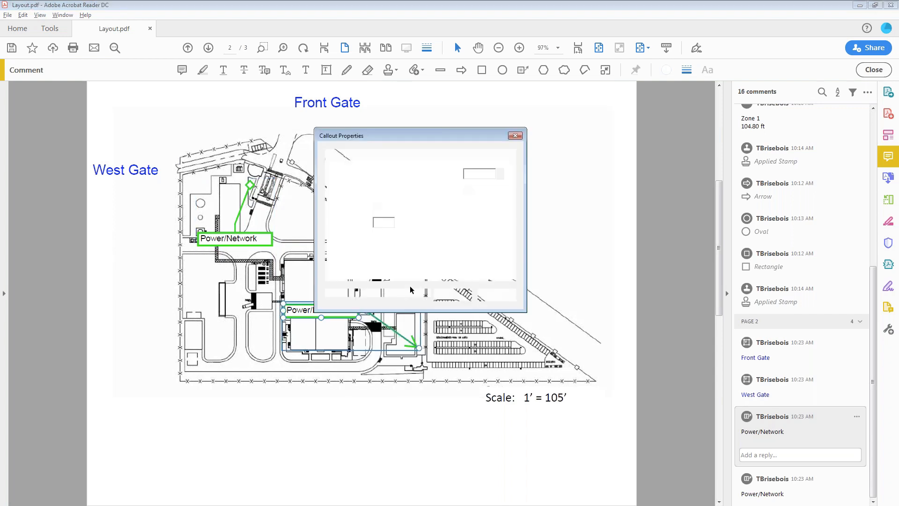
{"action": "left_click", "coordinate": [421, 174]}
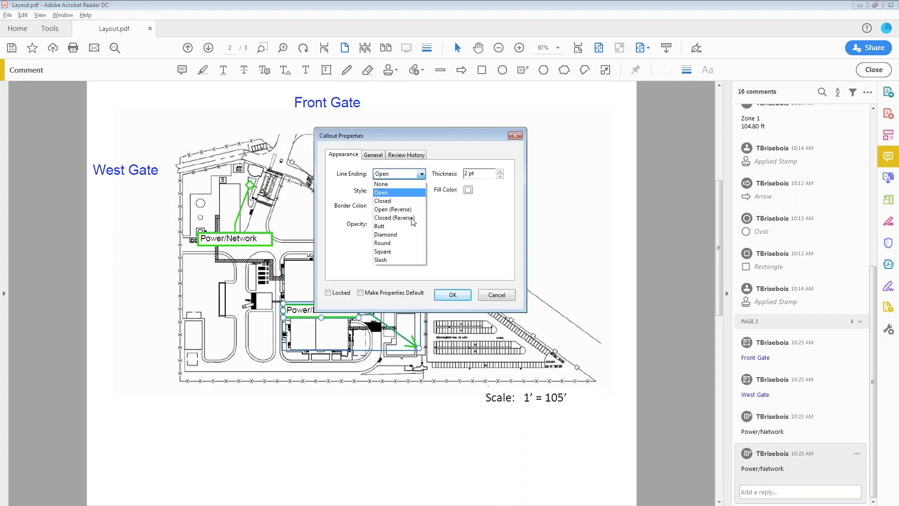
{"action": "left_click", "coordinate": [408, 235]}
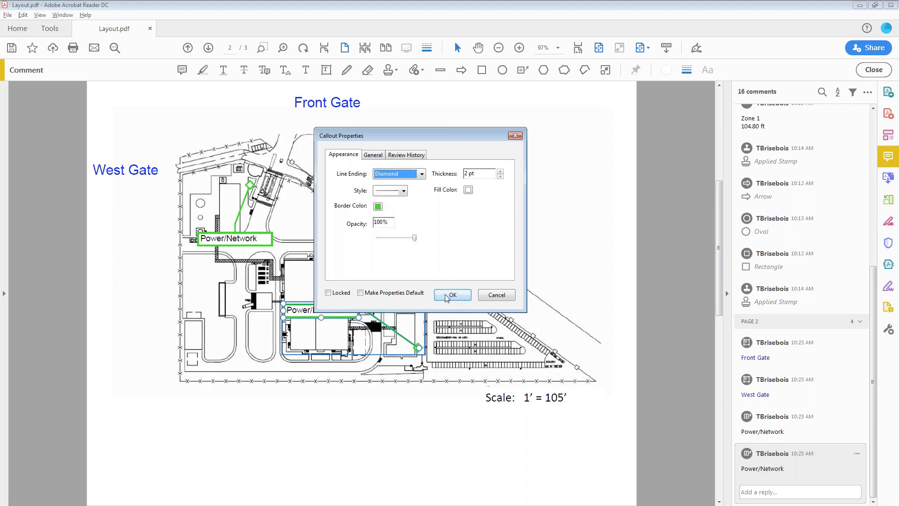
{"action": "left_click", "coordinate": [452, 295]}
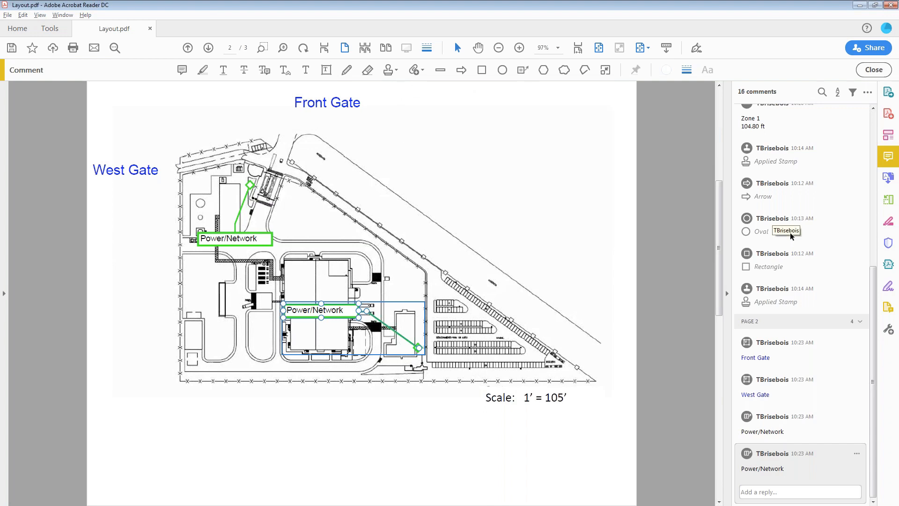
- Start the Measuring Tool from the Measure tools and set the scale ratio to 1 in = 105 ft
{"action": "left_click", "coordinate": [888, 329]}
{"action": "left_click", "coordinate": [721, 102]}
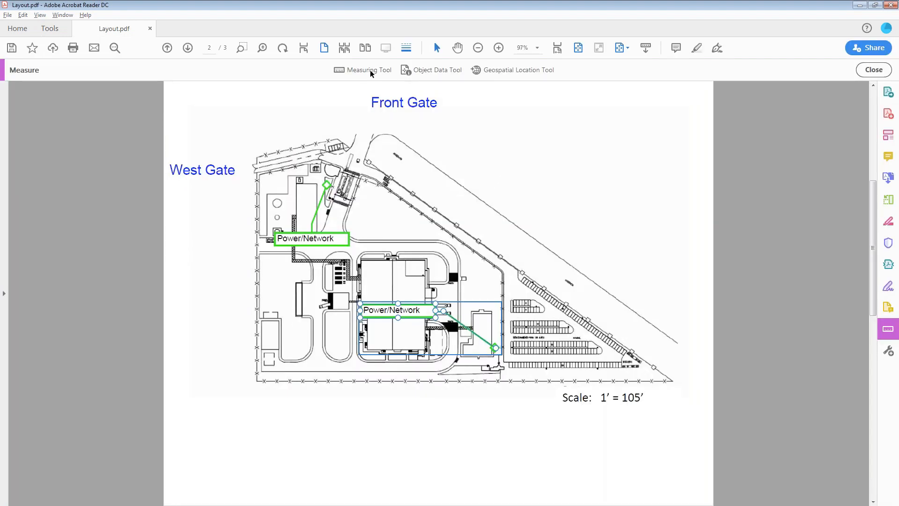
{"action": "left_click", "coordinate": [369, 69]}
{"action": "right_click", "coordinate": [535, 135]}
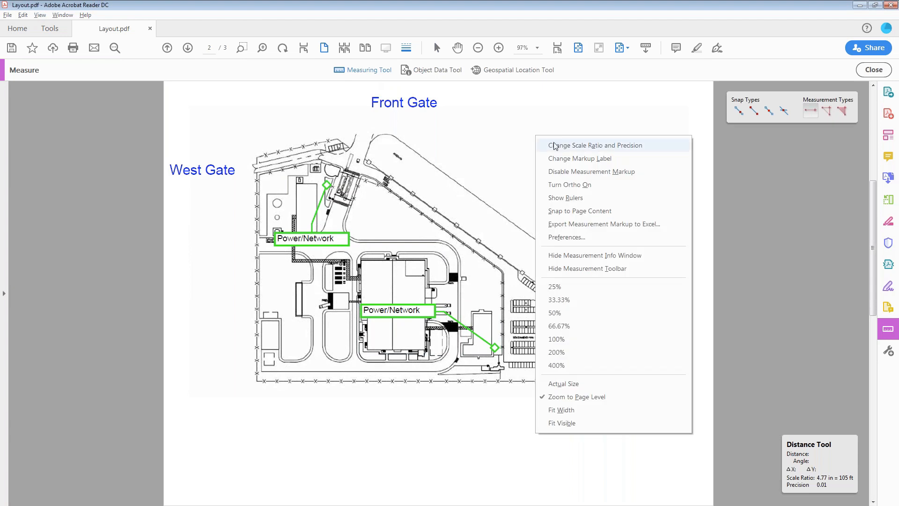
{"action": "left_click", "coordinate": [557, 143]}
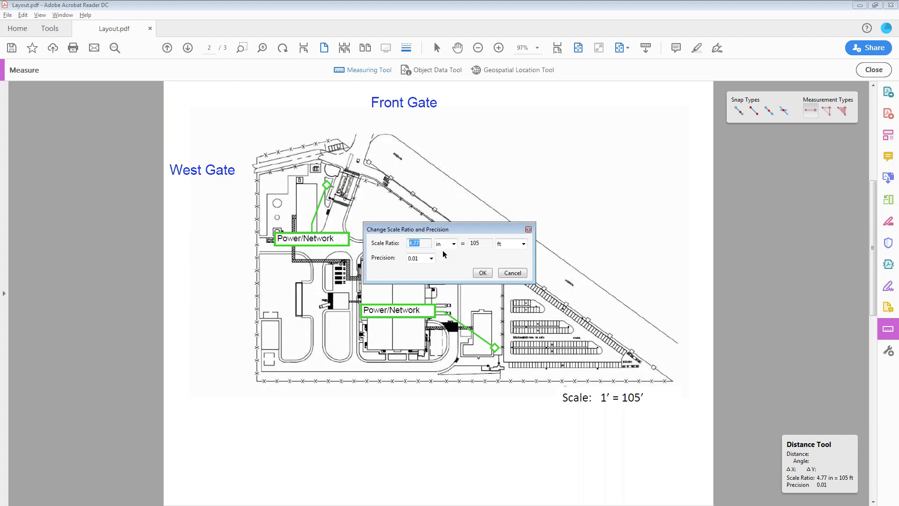
{"action": "type", "text": "1"}
{"action": "left_click", "coordinate": [483, 273]}
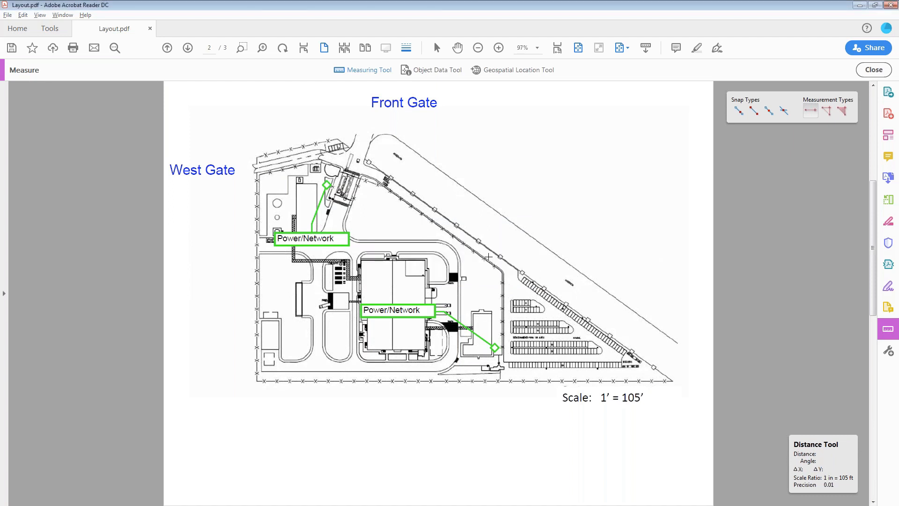
- Try measuring the outer rectangle's width on page 1 at the new scale, cancel it and return to page 2
{"action": "key", "text": "Left"}
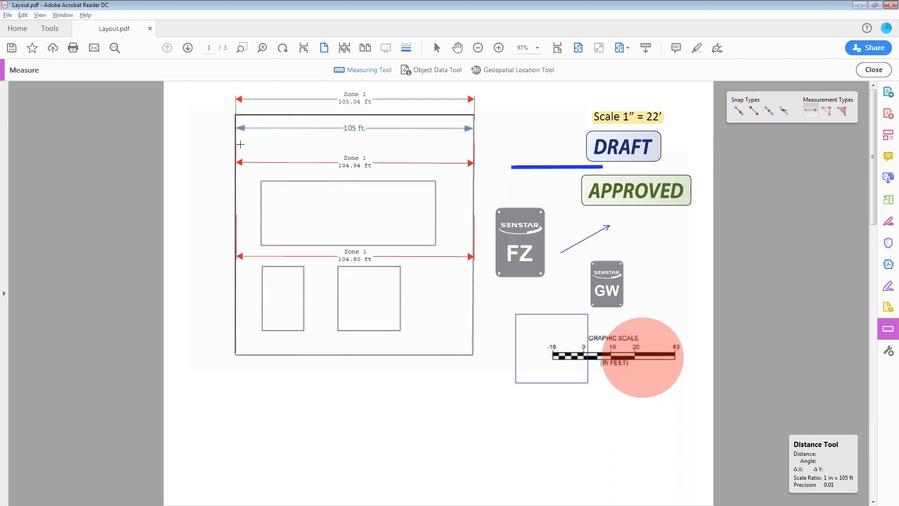
{"action": "mouse_move", "coordinate": [236, 135]}
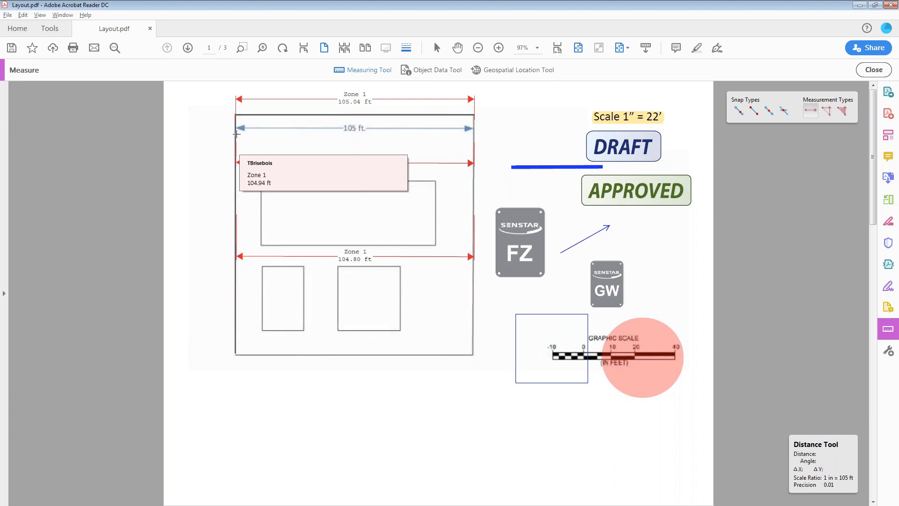
{"action": "left_click", "coordinate": [236, 135]}
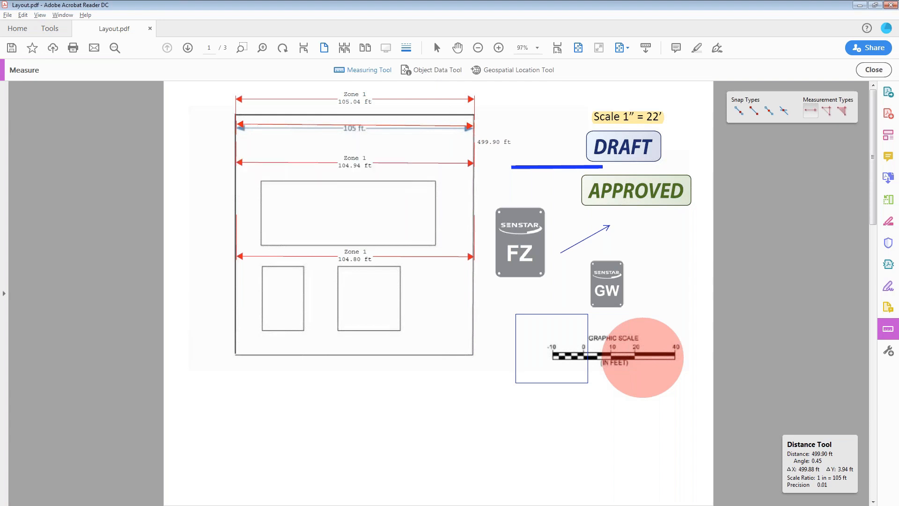
{"action": "key", "text": "Escape"}
{"action": "scroll", "coordinate": [215, 348], "scroll_direction": "down", "scroll_amount": 1}
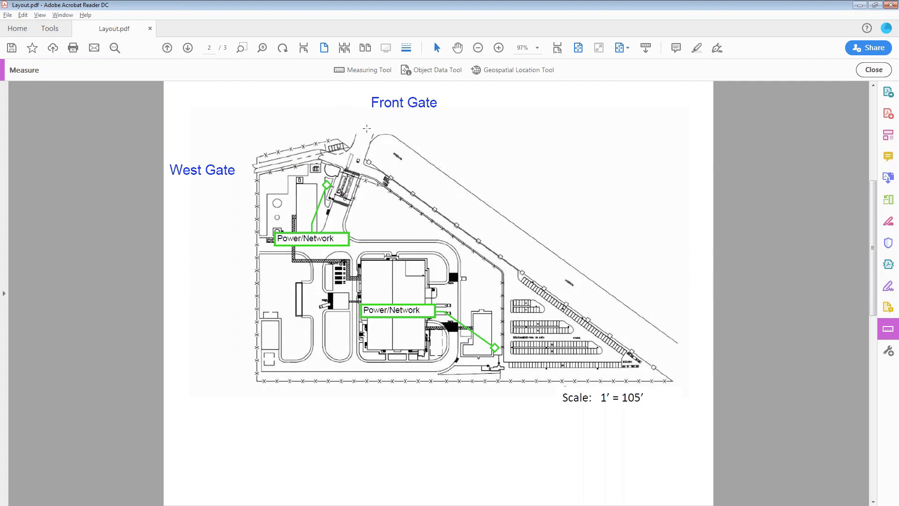
- Measure the northwest fence section from the front gate to the west gate, placing the measurement line above the fence
{"action": "left_click", "coordinate": [364, 71]}
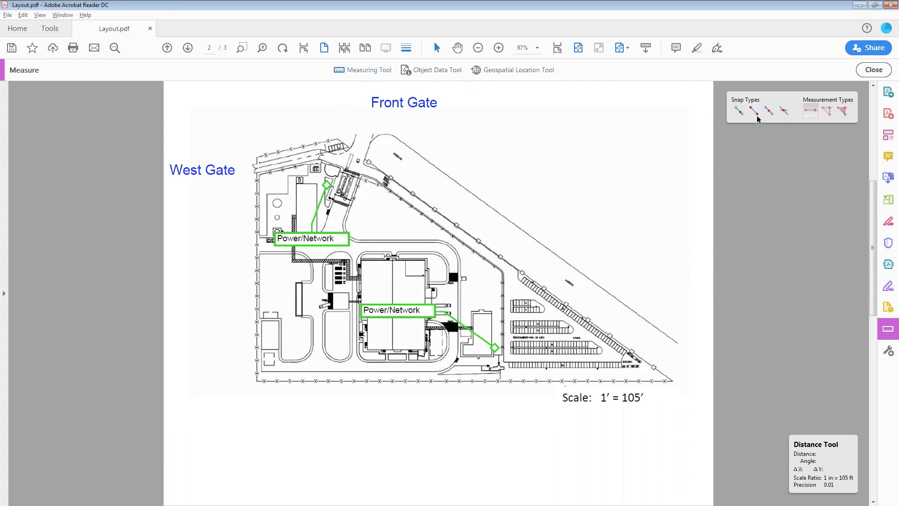
{"action": "left_click", "coordinate": [337, 135]}
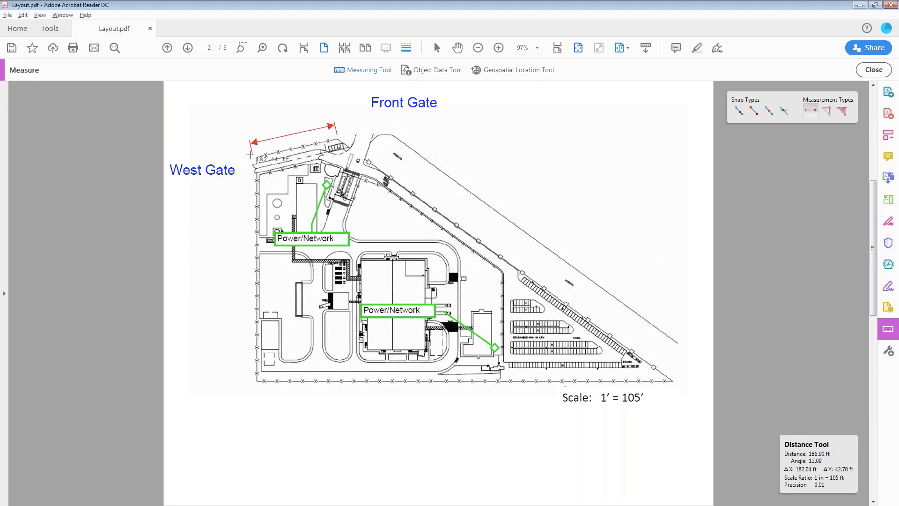
{"action": "left_click", "coordinate": [255, 154]}
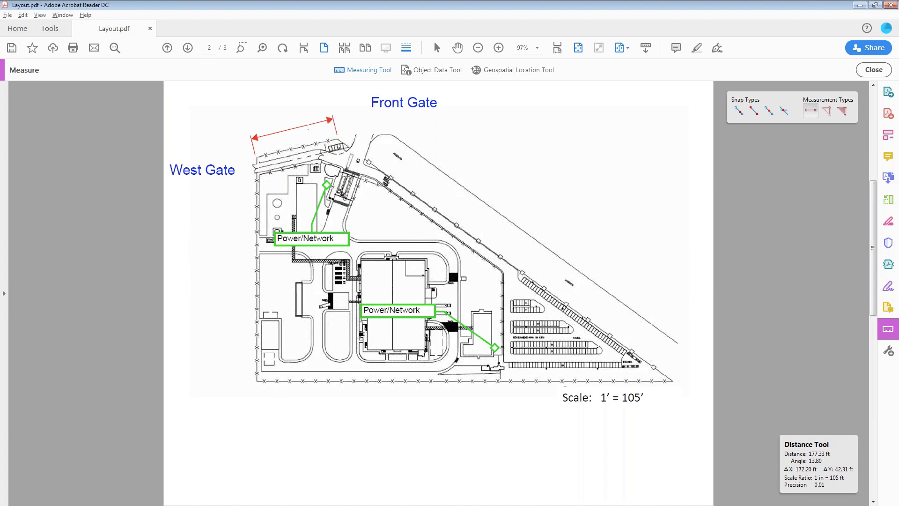
{"action": "left_click", "coordinate": [308, 127]}
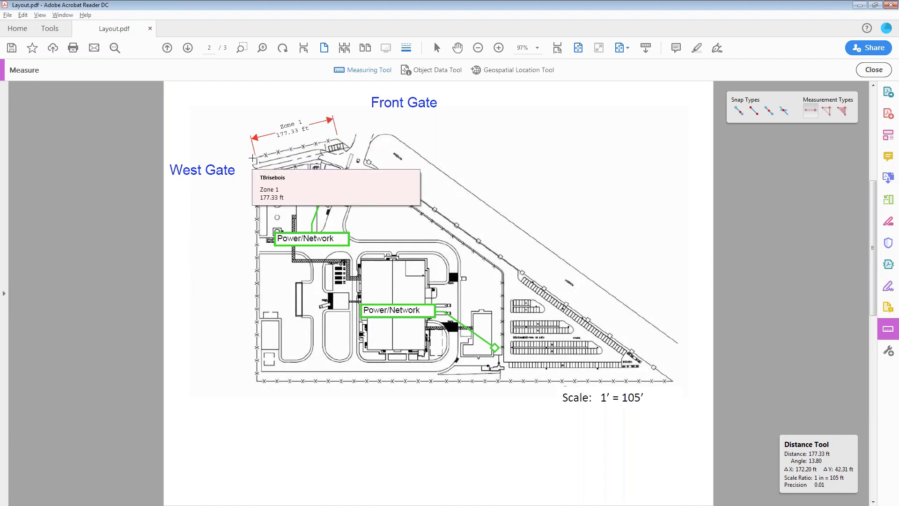
- Measure the west fence section from the southwest corner to the west gate, placing the measurement line outside the fence
{"action": "left_click", "coordinate": [253, 158]}
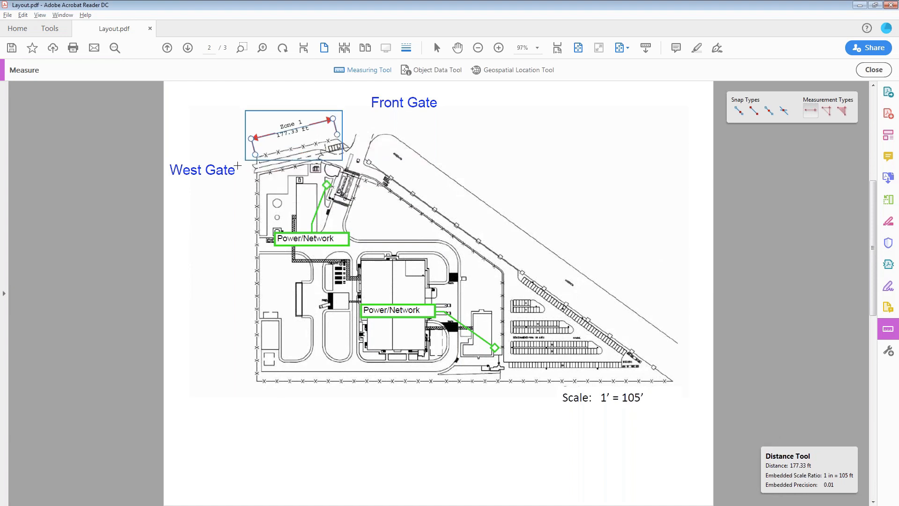
{"action": "left_click", "coordinate": [251, 379]}
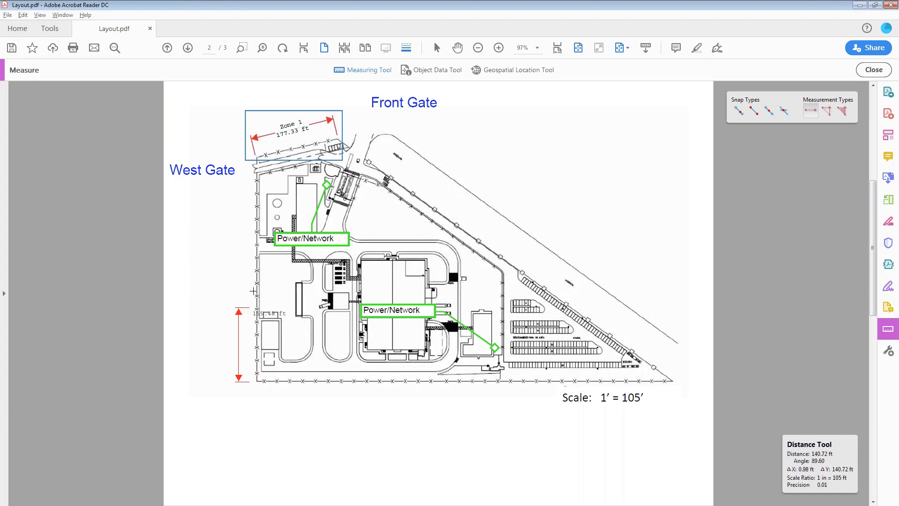
{"action": "left_click", "coordinate": [254, 159]}
{"action": "left_click", "coordinate": [237, 160]}
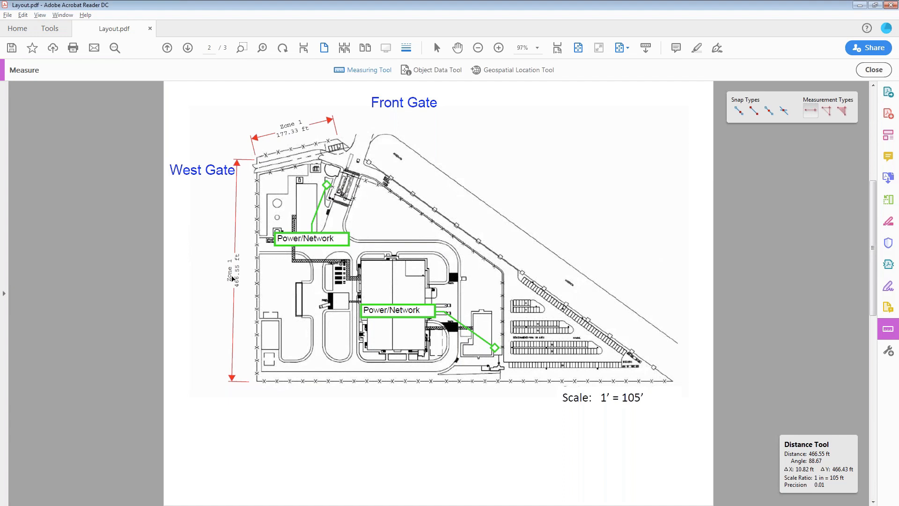
- Change the label of the west fence measurement to "Zone 2"
{"action": "right_click", "coordinate": [235, 249]}
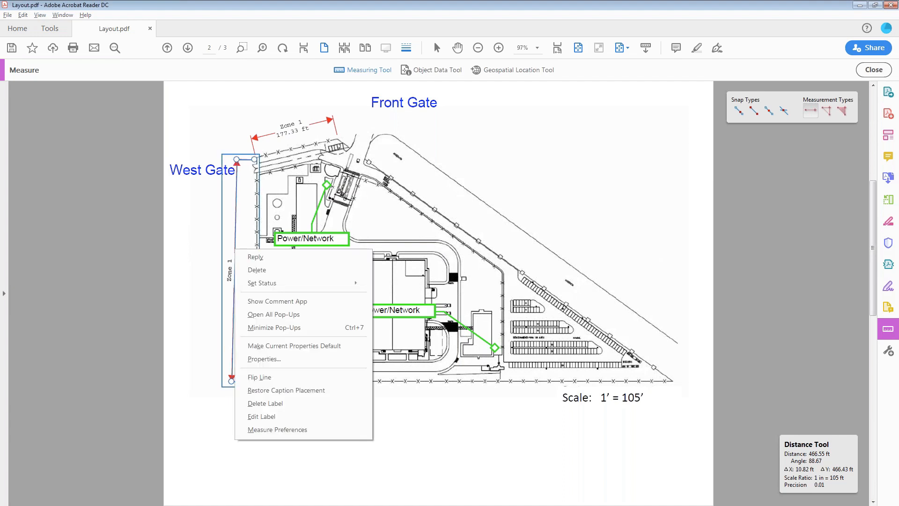
{"action": "left_click", "coordinate": [262, 416]}
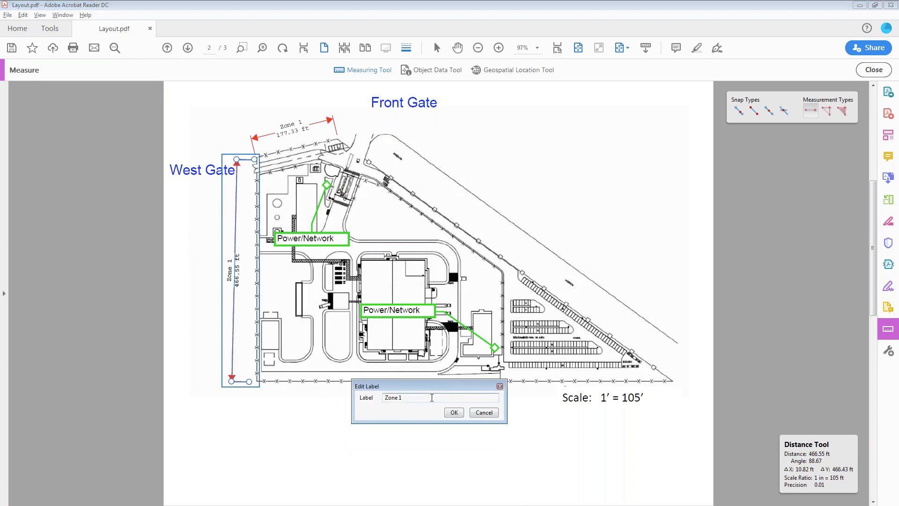
{"action": "key", "text": "BackSpace"}
{"action": "type", "text": "2"}
{"action": "left_click", "coordinate": [454, 413]}
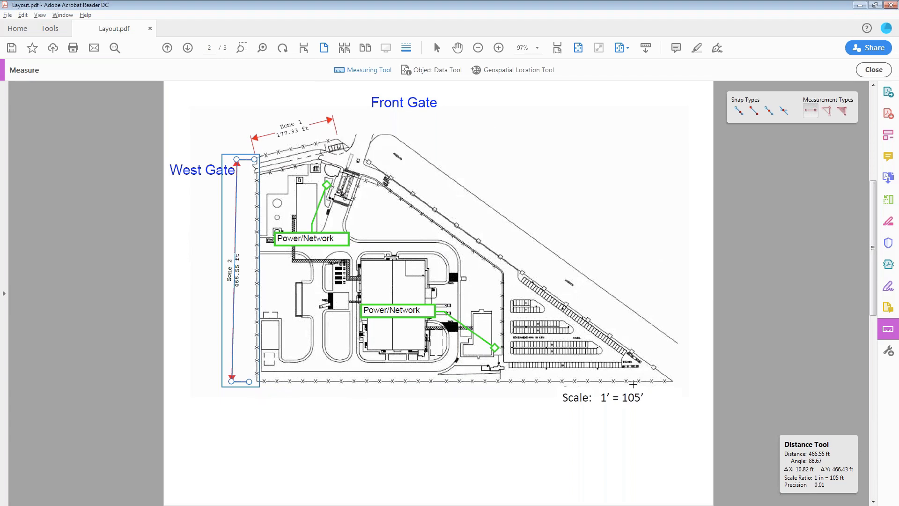
- Measure the south fence section from the inner east fence to the southwest corner, keeping the measurement line along the fence
{"action": "left_click", "coordinate": [501, 374]}
{"action": "left_click", "coordinate": [339, 381]}
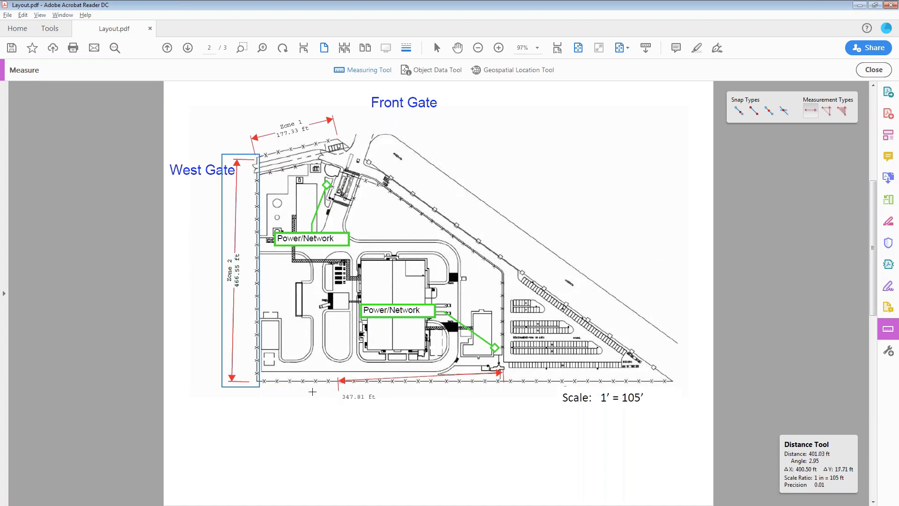
{"action": "left_click", "coordinate": [257, 388]}
{"action": "mouse_move", "coordinate": [376, 384]}
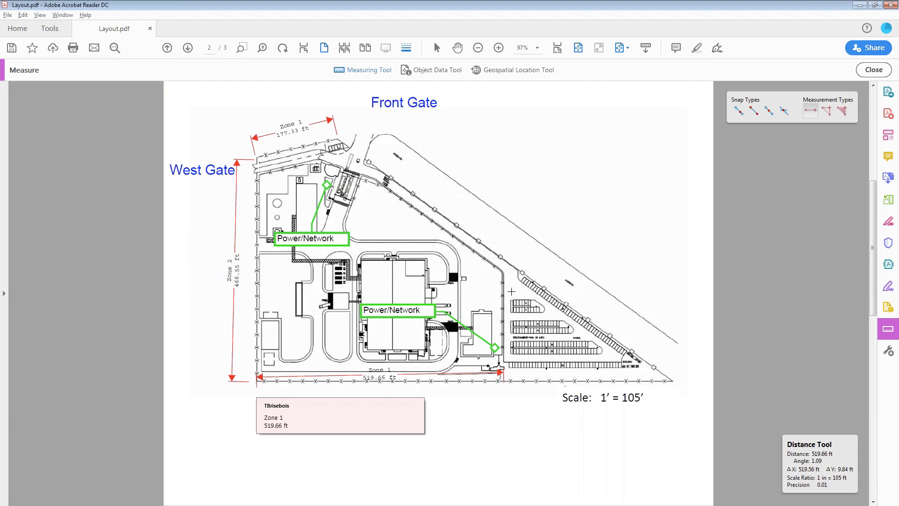
- Measure the vertical east fence section beside the parking rows, from its upper corner down to the south fence
{"action": "left_click", "coordinate": [518, 274]}
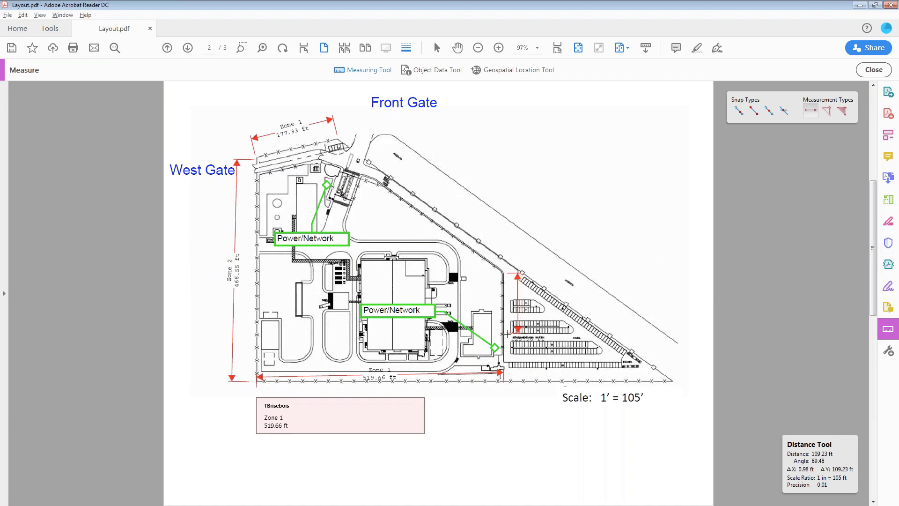
{"action": "left_click", "coordinate": [518, 368]}
{"action": "left_click", "coordinate": [509, 371]}
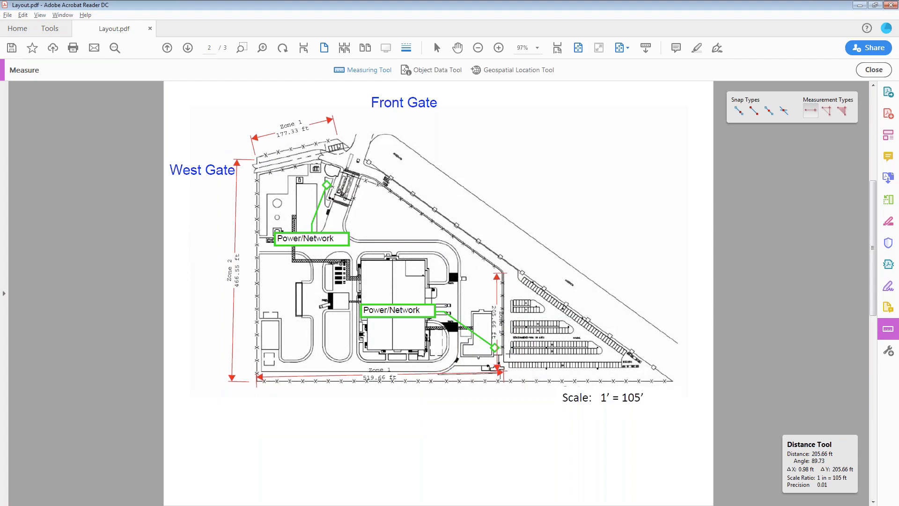
- Measure the diagonal northeast fence section with its line outside the fence, and measure the driveway's width just inside the front gate
{"action": "left_click", "coordinate": [364, 173]}
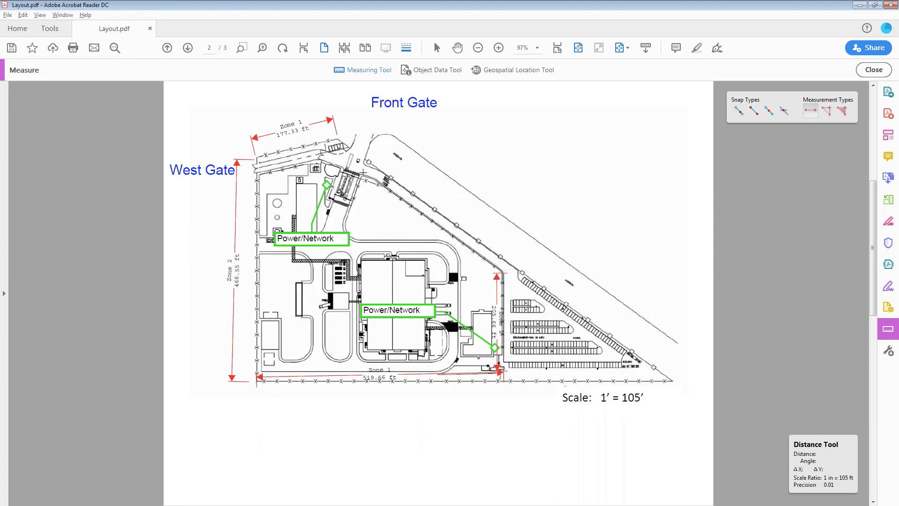
{"action": "left_click", "coordinate": [502, 271]}
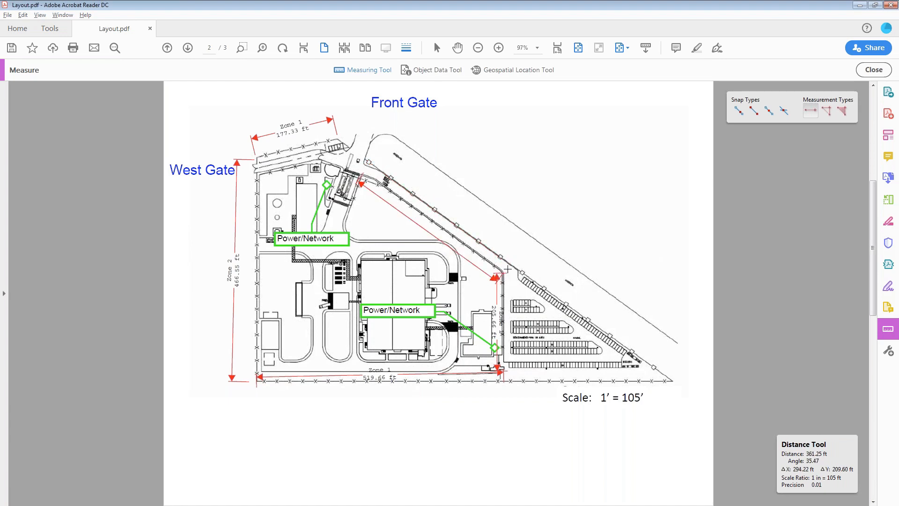
{"action": "left_click", "coordinate": [518, 251]}
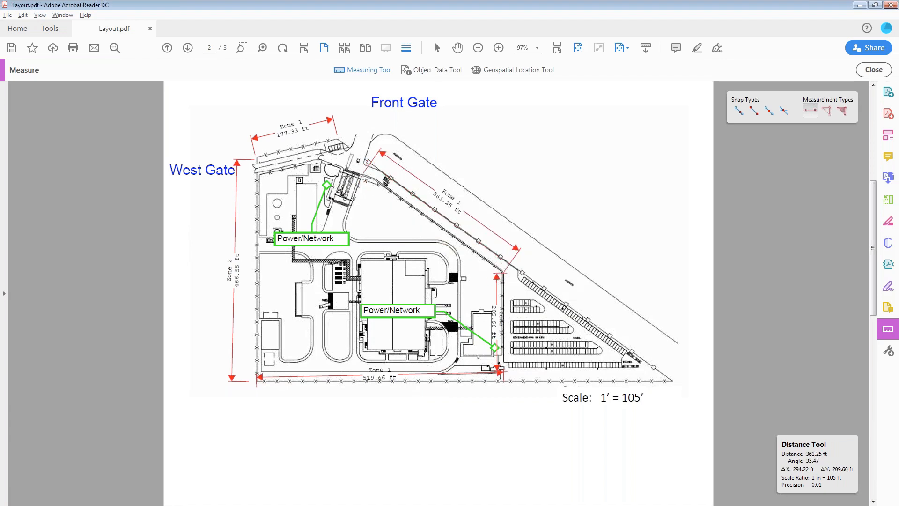
{"action": "left_click", "coordinate": [330, 208]}
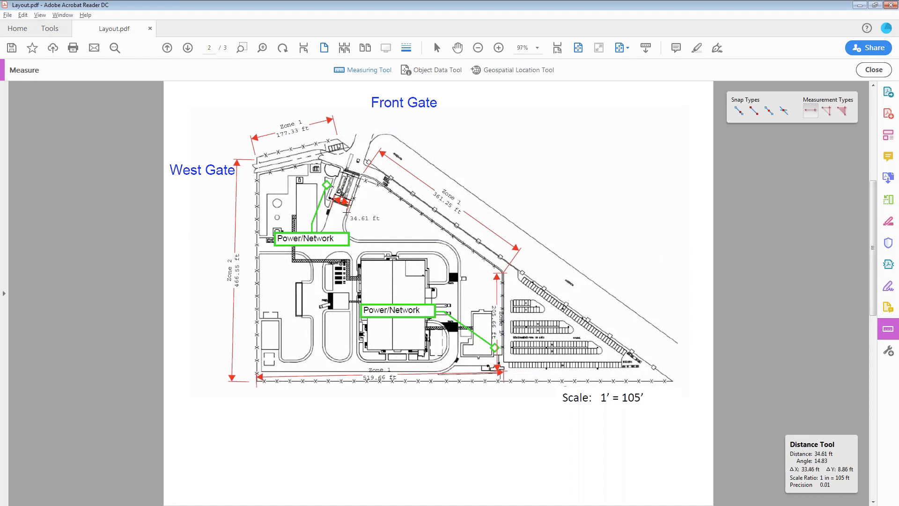
{"action": "left_click", "coordinate": [349, 211]}
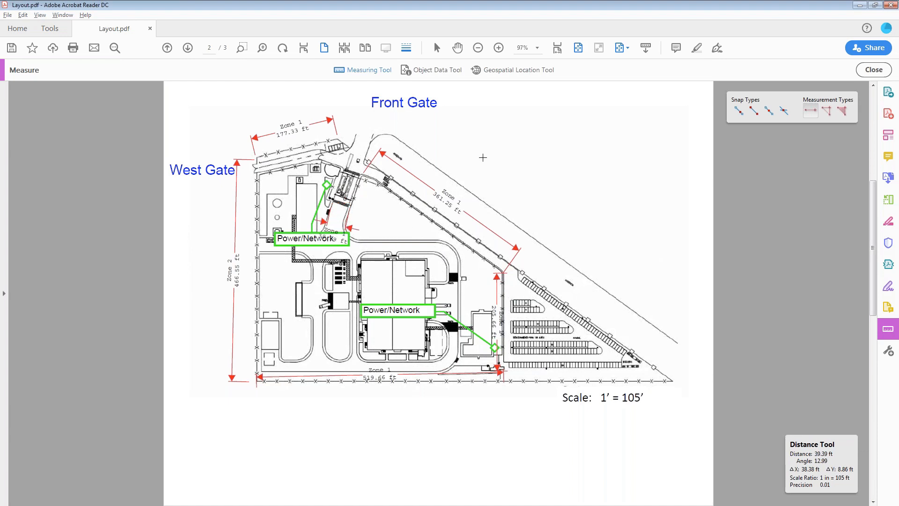
- Measure a perimeter from the west gate down the west fence and along the south fence to the east fence, and select it
{"action": "left_click", "coordinate": [435, 70]}
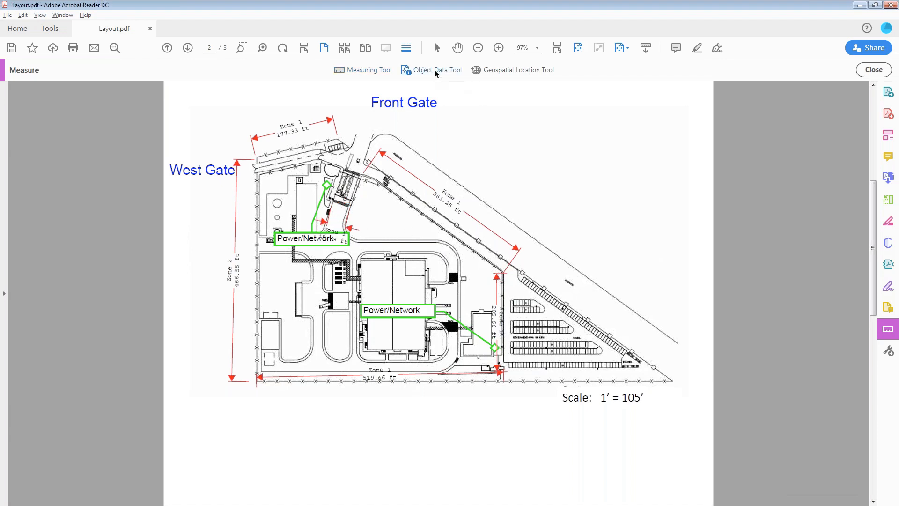
{"action": "left_click", "coordinate": [365, 70]}
{"action": "left_click", "coordinate": [827, 112]}
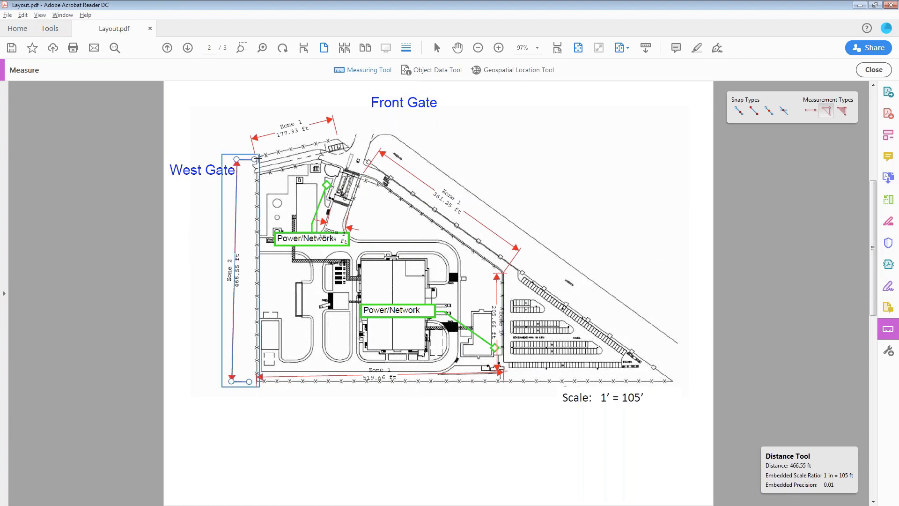
{"action": "left_click", "coordinate": [263, 161]}
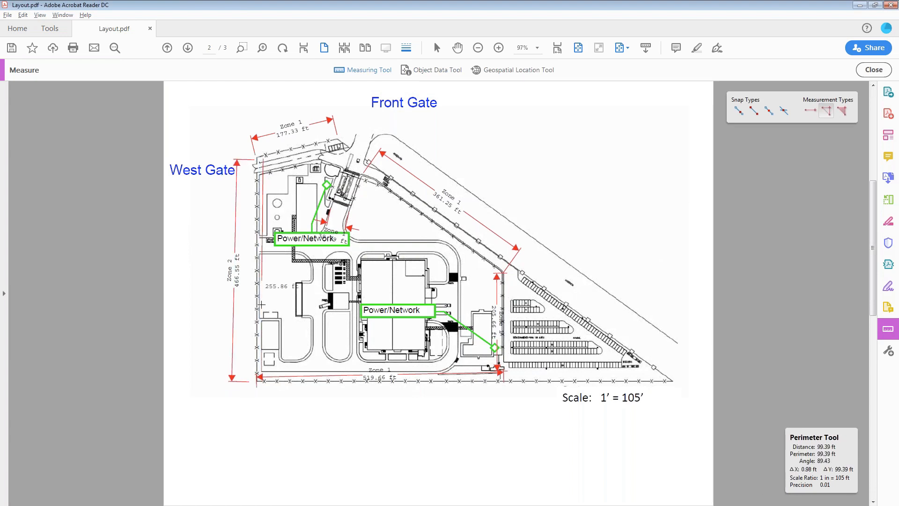
{"action": "left_click", "coordinate": [258, 380]}
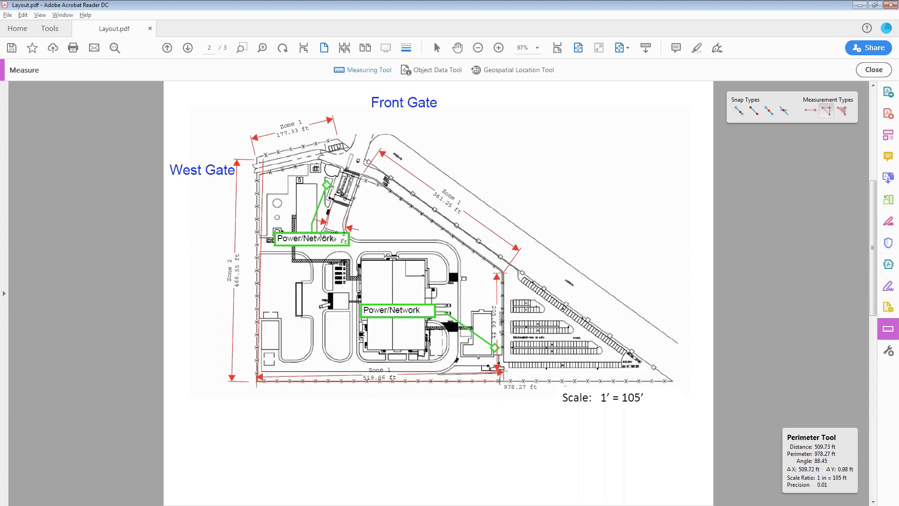
{"action": "double_click", "coordinate": [502, 382]}
{"action": "left_click", "coordinate": [481, 383]}
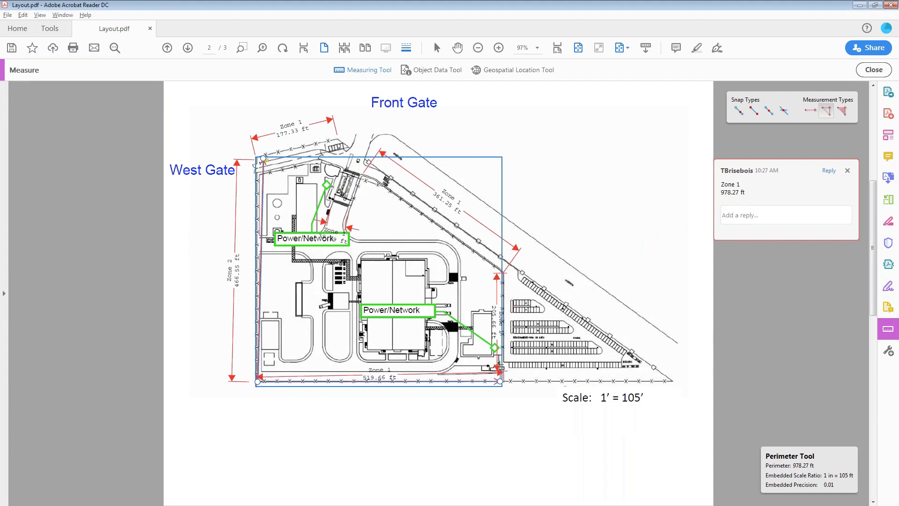
{"action": "mouse_move", "coordinate": [497, 373]}
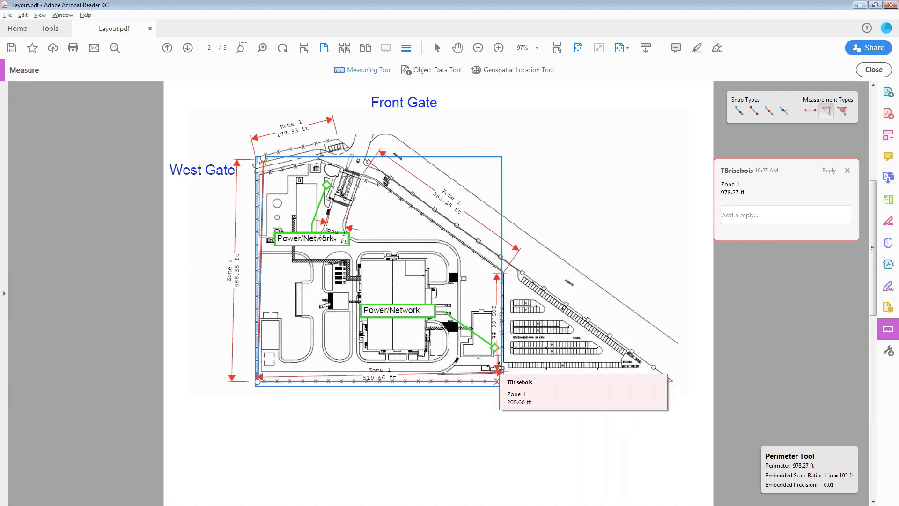
{"action": "right_click", "coordinate": [467, 382]}
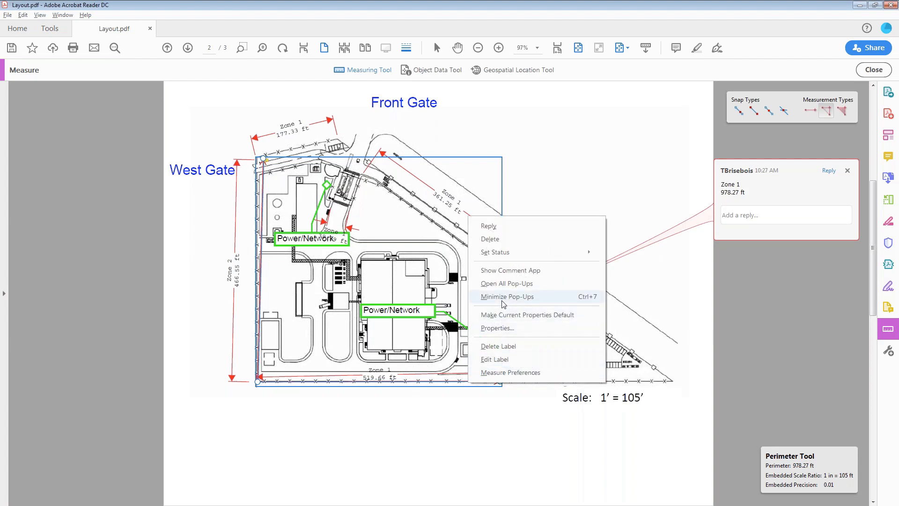
{"action": "key", "text": "ctrl+k"}
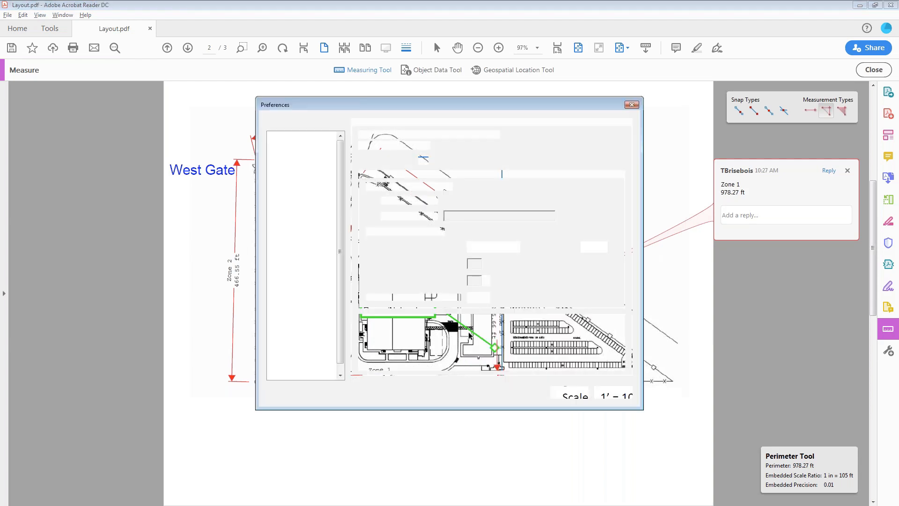
{"action": "left_click", "coordinate": [604, 394]}
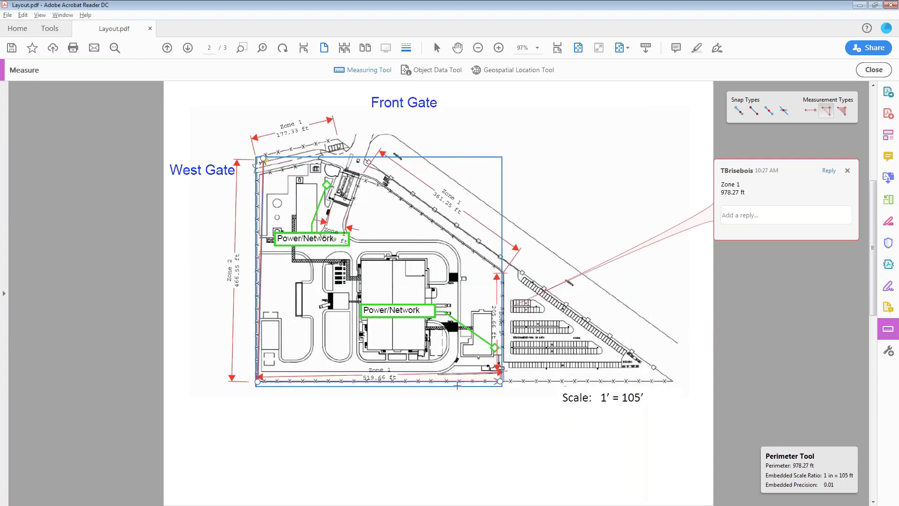
- Set the perimeter measurement's line color to blue and its thickness to 3 pt, keeping Open line endings
{"action": "right_click", "coordinate": [458, 383]}
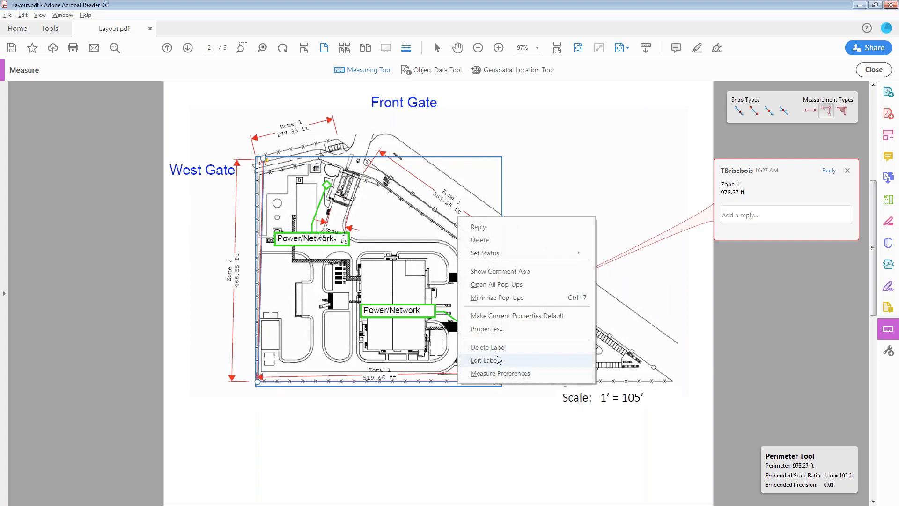
{"action": "left_click", "coordinate": [493, 330]}
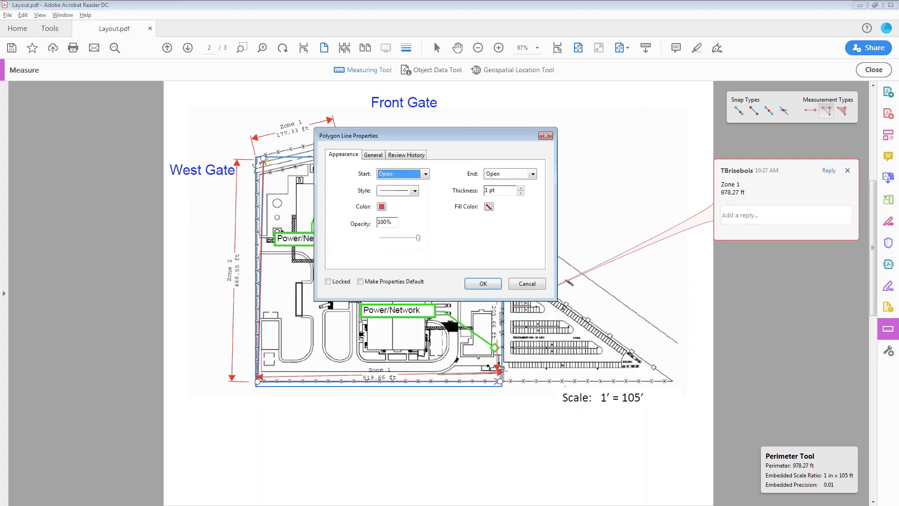
{"action": "left_click", "coordinate": [381, 206]}
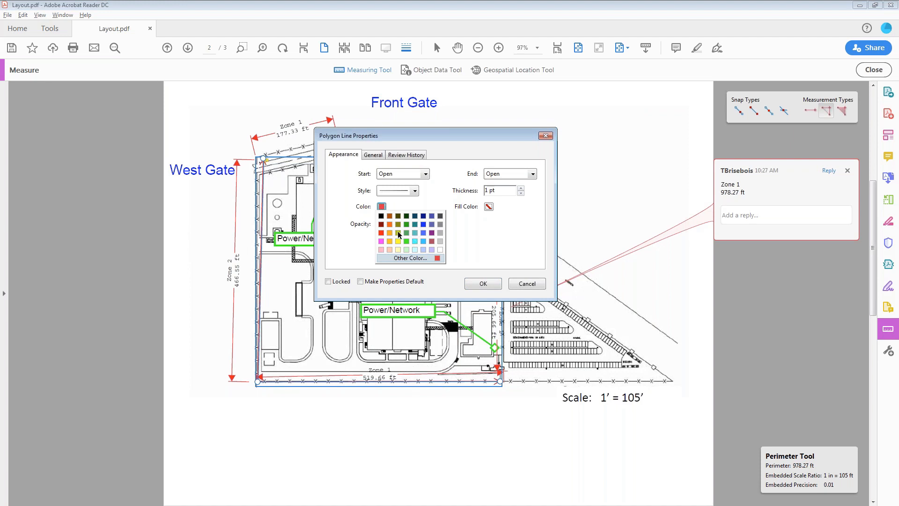
{"action": "left_click", "coordinate": [424, 224]}
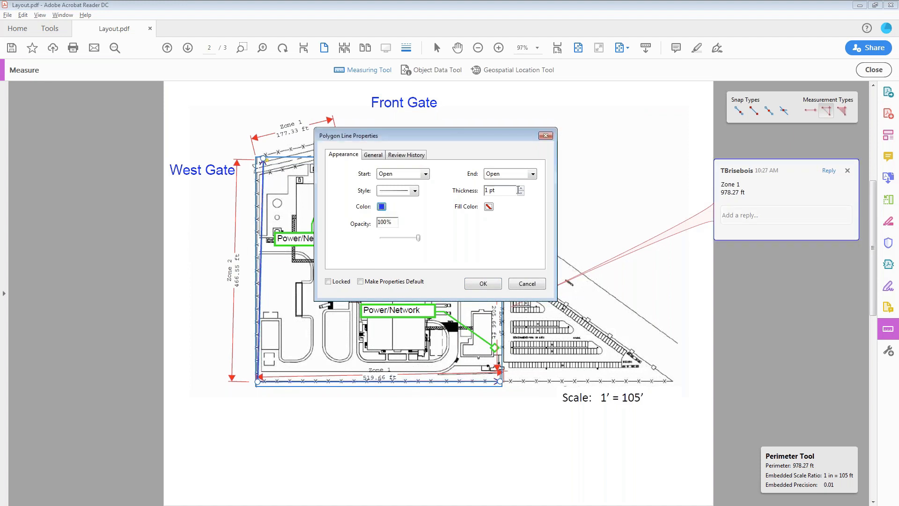
{"action": "left_click", "coordinate": [521, 188]}
{"action": "left_click", "coordinate": [521, 188]}
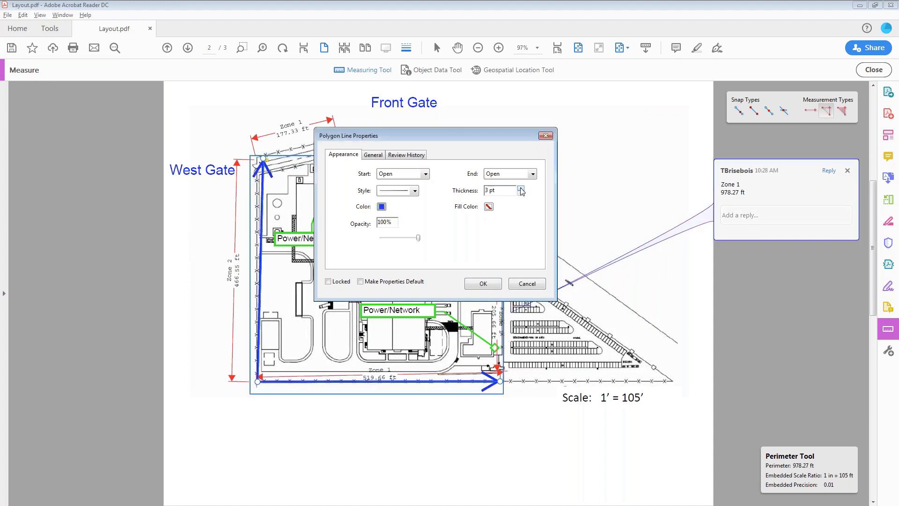
{"action": "left_click", "coordinate": [422, 177]}
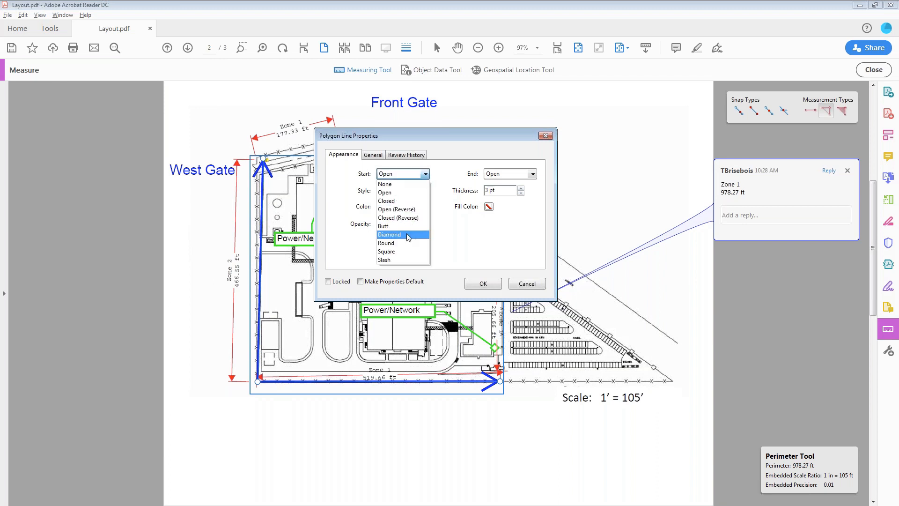
{"action": "left_click", "coordinate": [450, 186]}
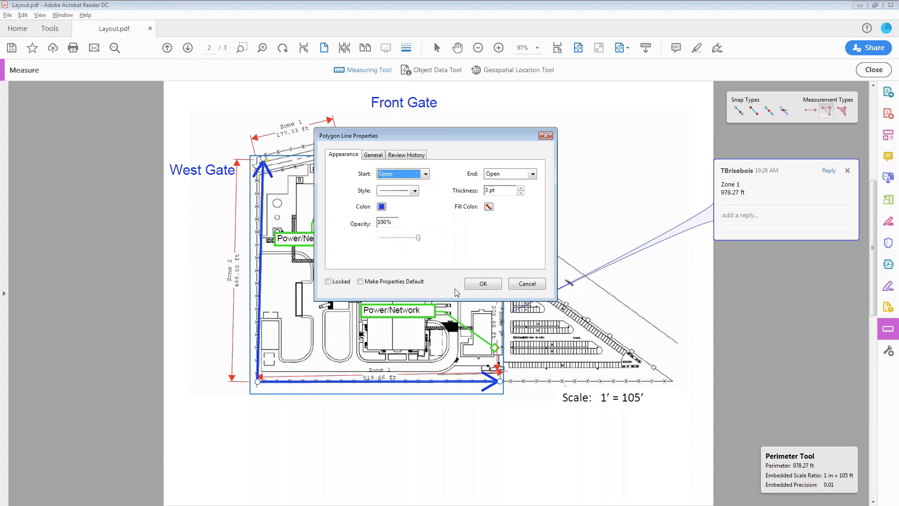
{"action": "left_click", "coordinate": [483, 284]}
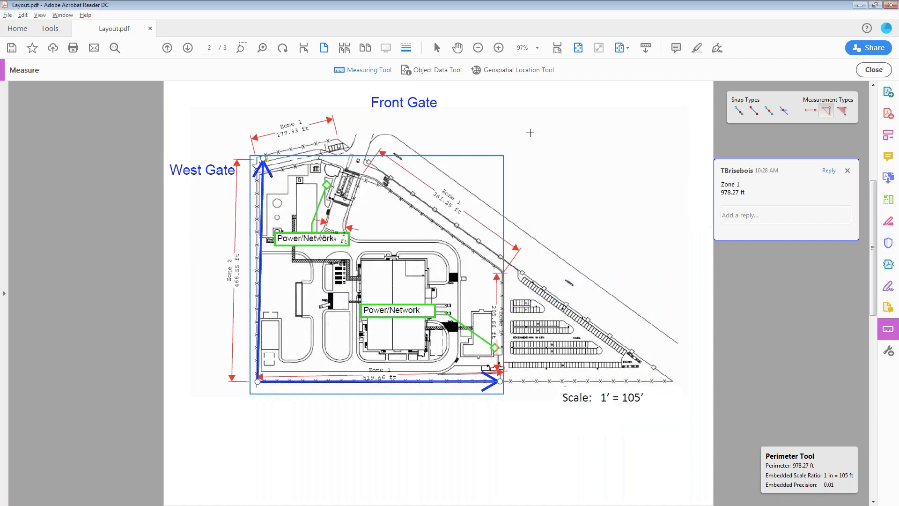
- Start a new perimeter measurement at the west gate and trace the north fence to the corner near the front gate
{"action": "left_click", "coordinate": [531, 133]}
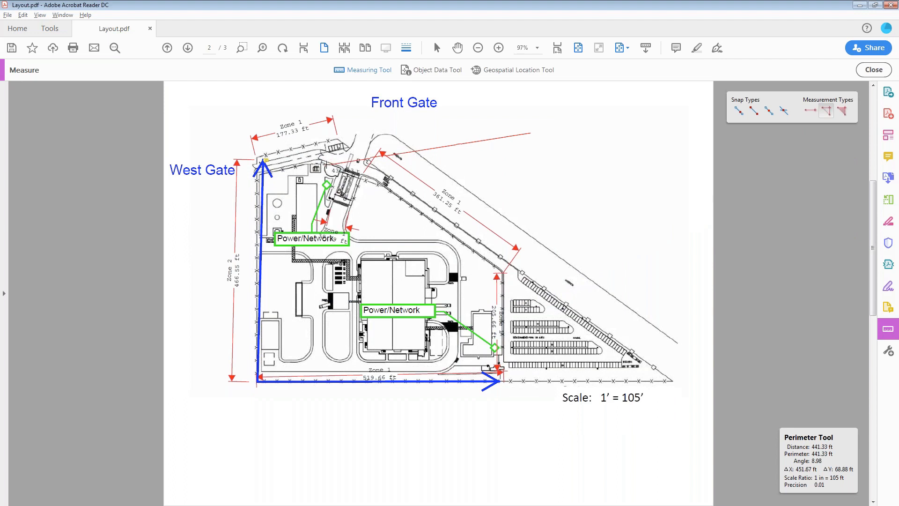
{"action": "key", "text": "Escape"}
{"action": "left_click", "coordinate": [363, 69]}
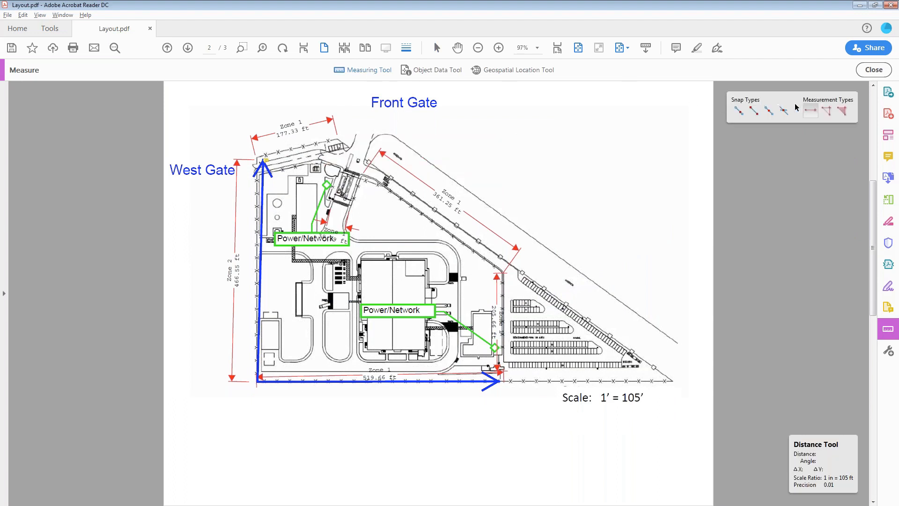
{"action": "left_click", "coordinate": [826, 111]}
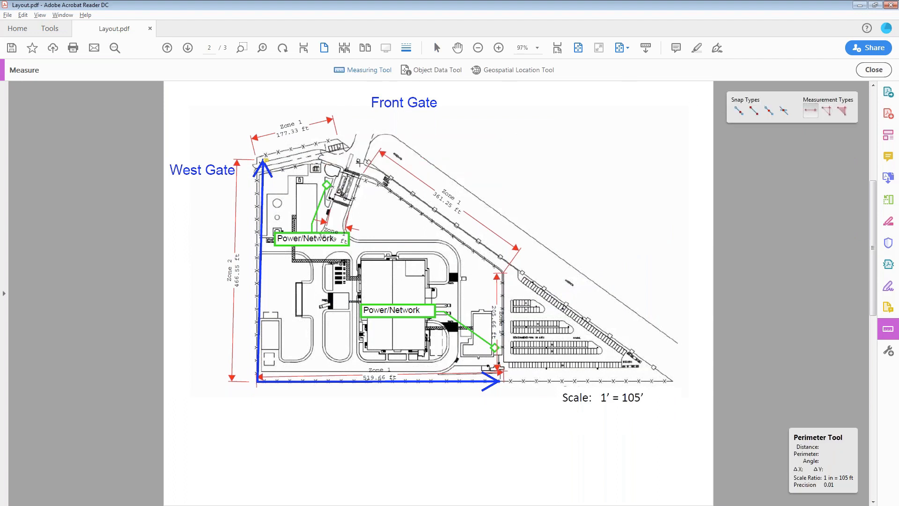
{"action": "left_click", "coordinate": [267, 154]}
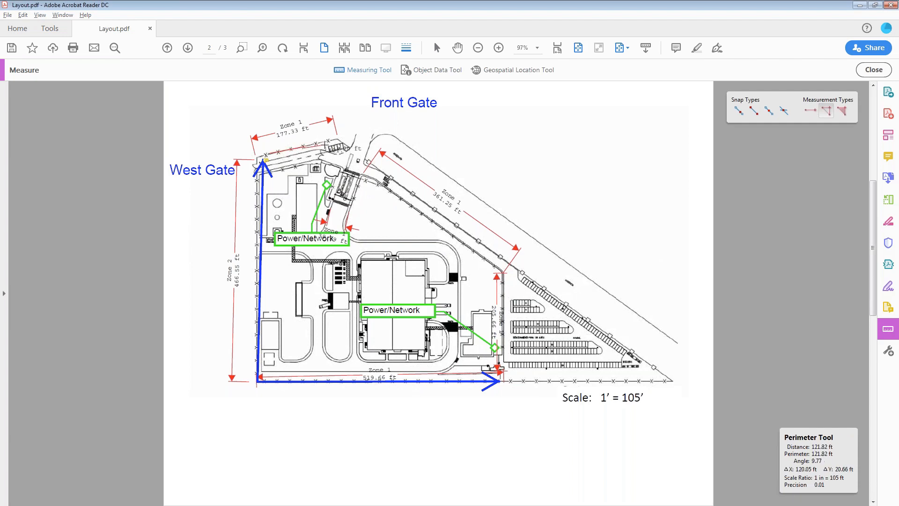
{"action": "left_click", "coordinate": [325, 144]}
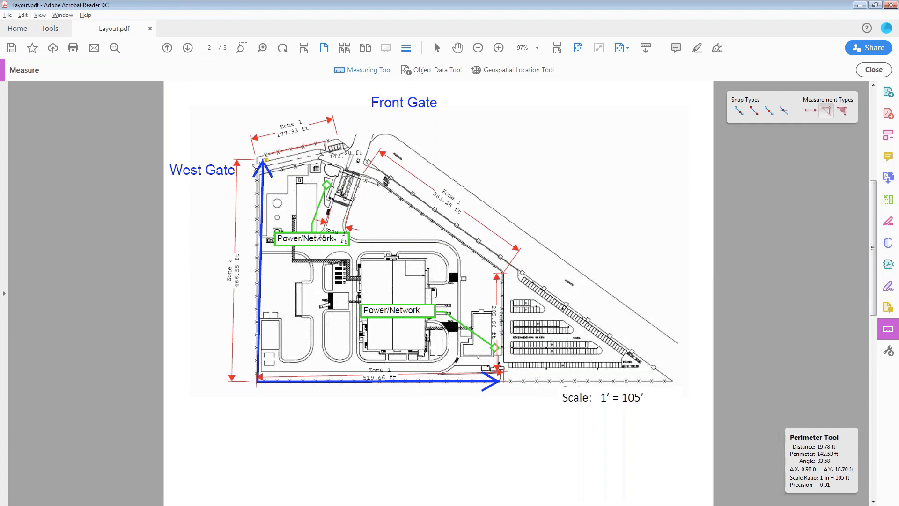
{"action": "left_click", "coordinate": [326, 153]}
{"action": "left_click", "coordinate": [322, 158]}
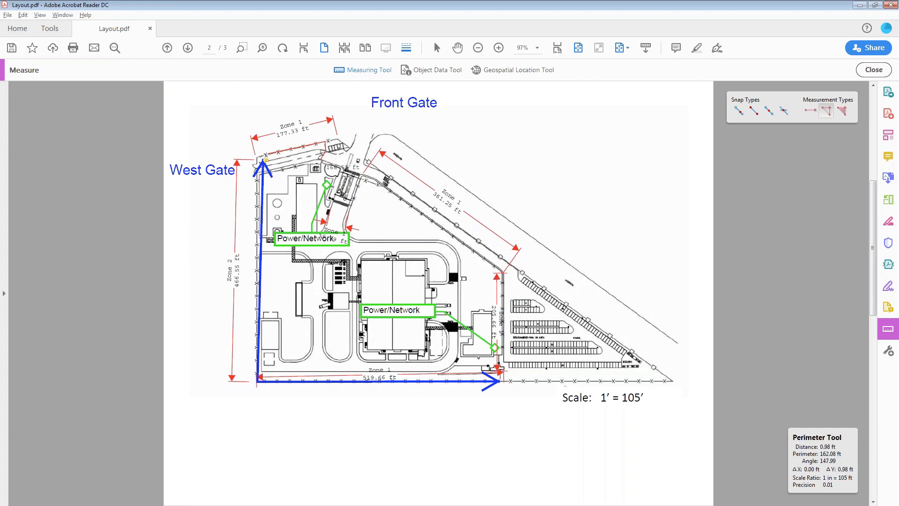
- Continue the perimeter around the front gate's driveway, along the diagonal fence and down the east fence, ending at the south fence
{"action": "left_click", "coordinate": [342, 169]}
{"action": "left_click", "coordinate": [335, 198]}
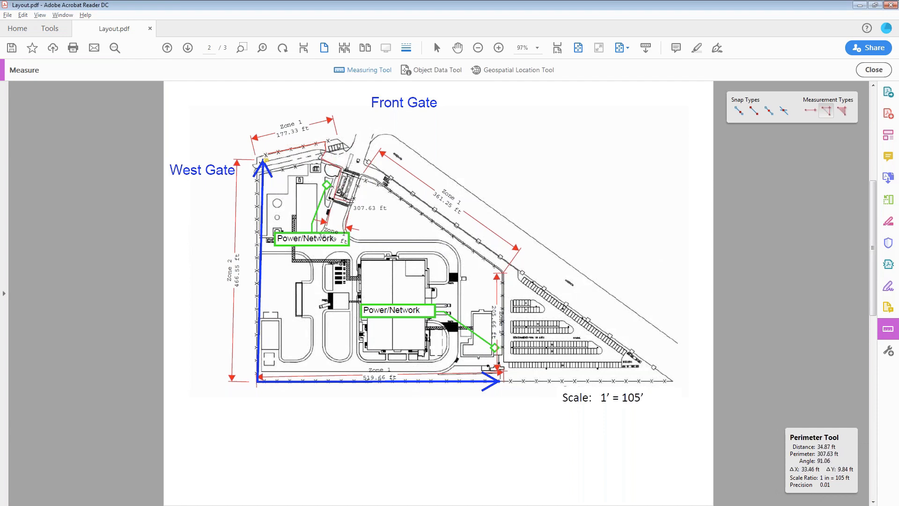
{"action": "left_click", "coordinate": [350, 207]}
{"action": "left_click", "coordinate": [363, 176]}
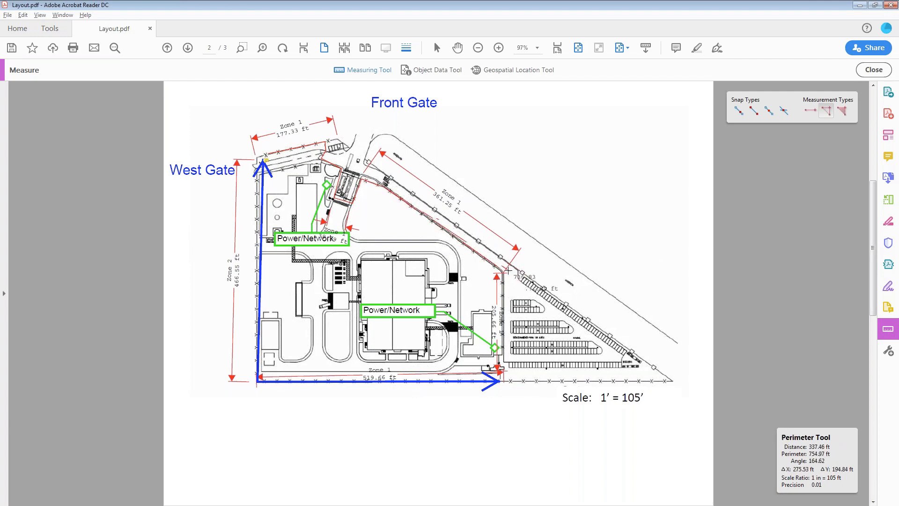
{"action": "left_click", "coordinate": [504, 272]}
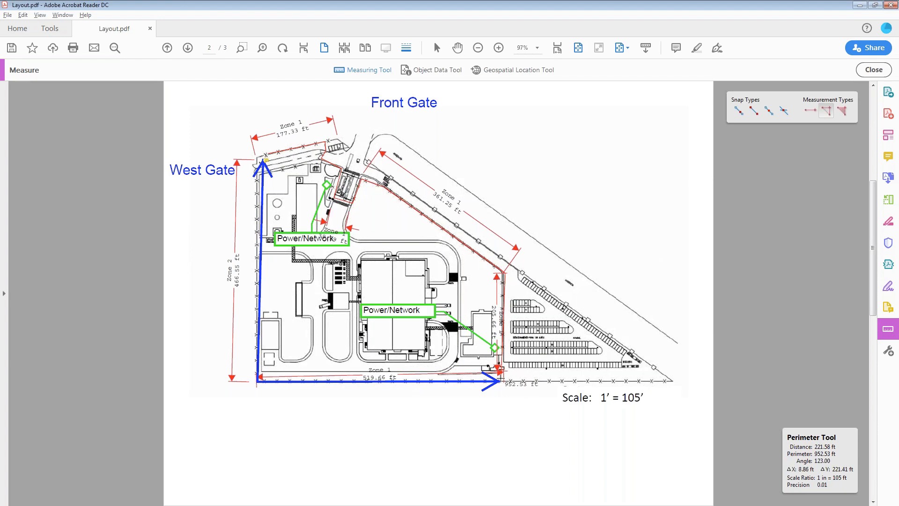
{"action": "double_click", "coordinate": [501, 378]}
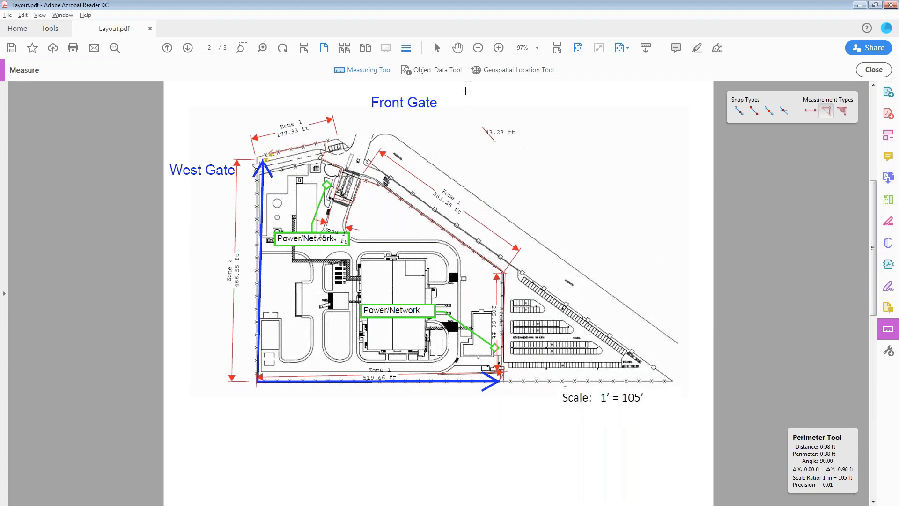
{"action": "key", "text": "Escape"}
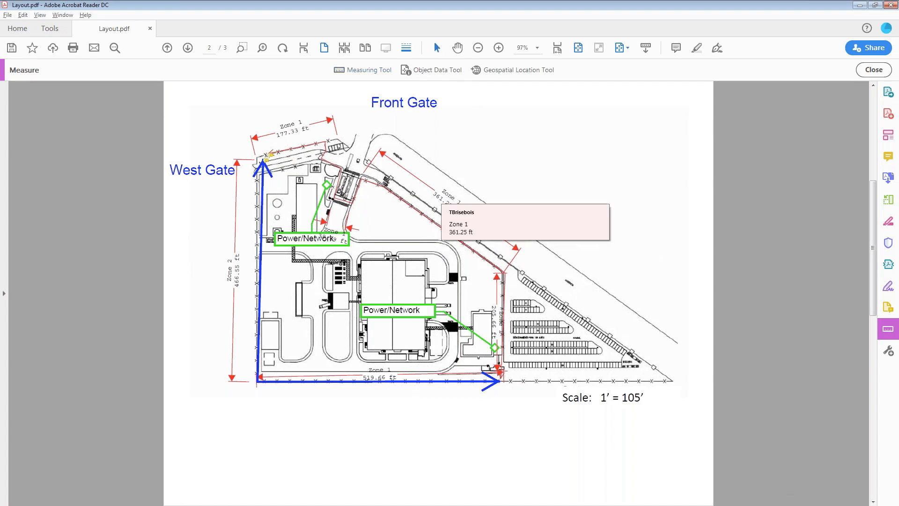
- Set the new perimeter measurement's line color to muted red and its thickness to 3 pt
{"action": "left_click", "coordinate": [452, 239]}
{"action": "right_click", "coordinate": [452, 238]}
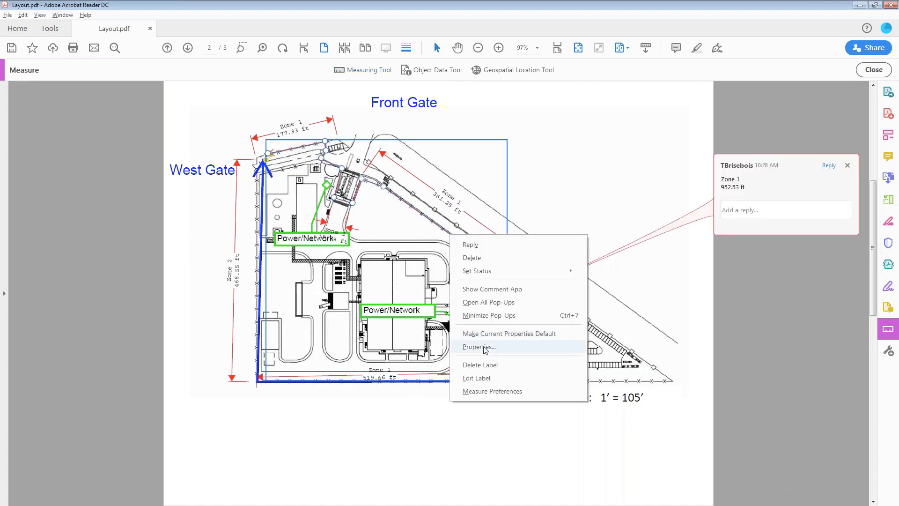
{"action": "left_click", "coordinate": [489, 346]}
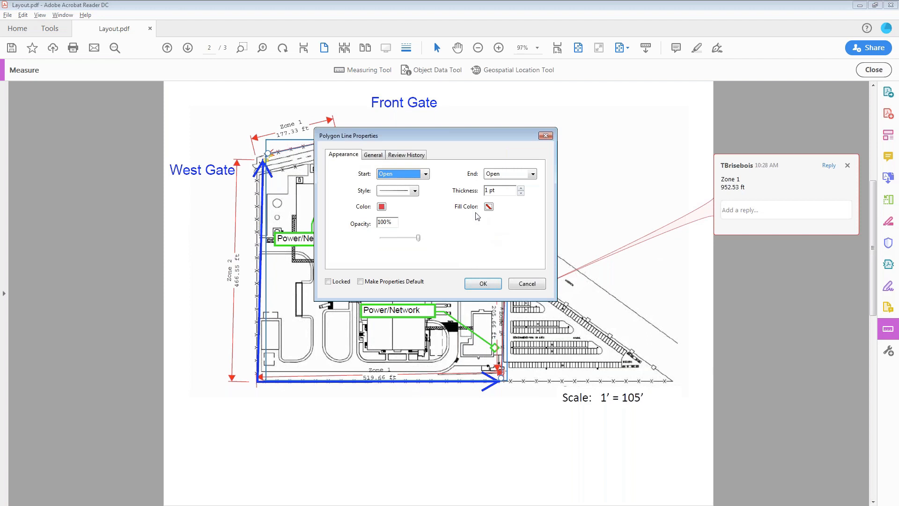
{"action": "left_click", "coordinate": [382, 206]}
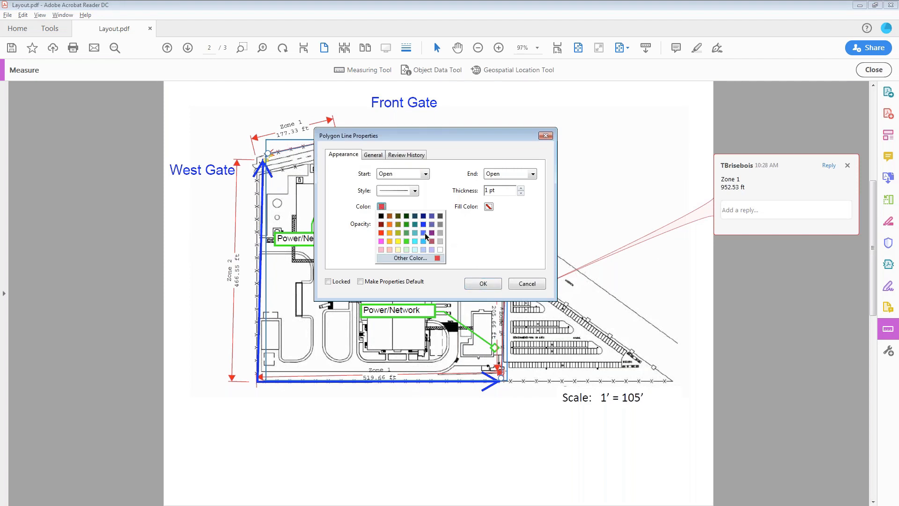
{"action": "left_click", "coordinate": [408, 242]}
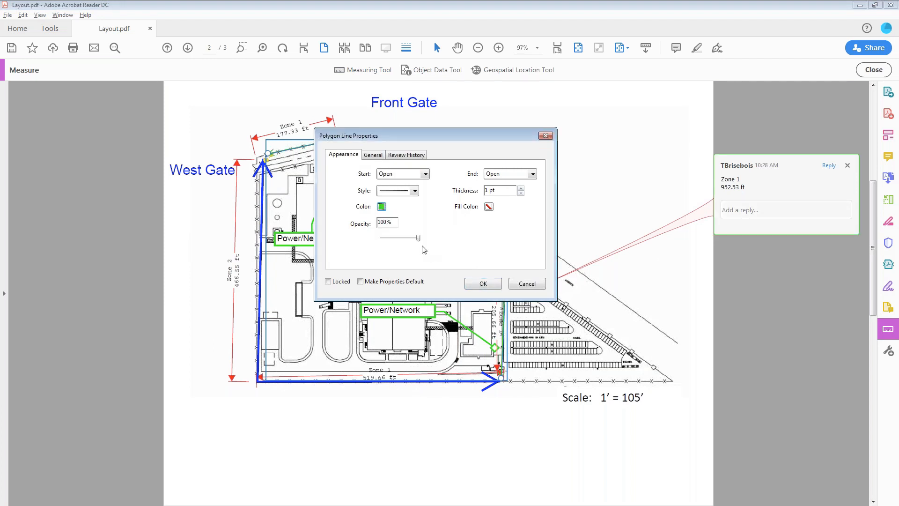
{"action": "left_click", "coordinate": [382, 206]}
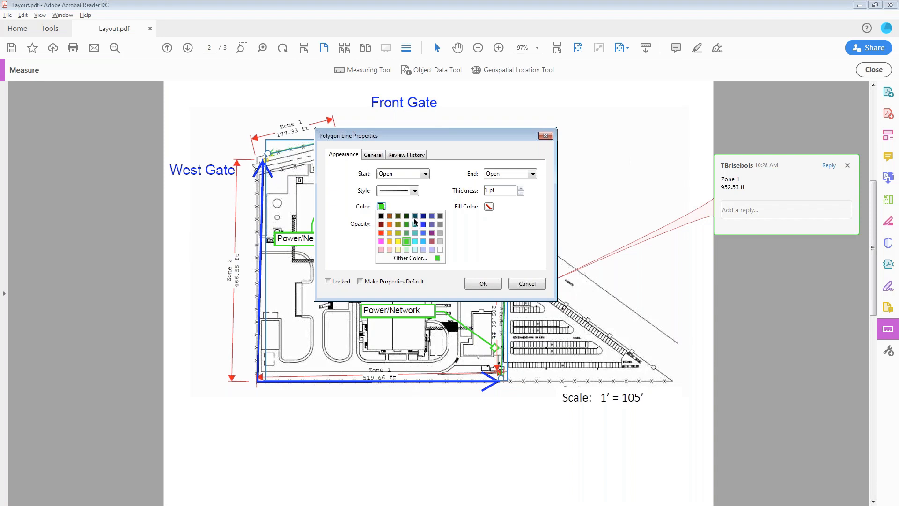
{"action": "left_click", "coordinate": [432, 241]}
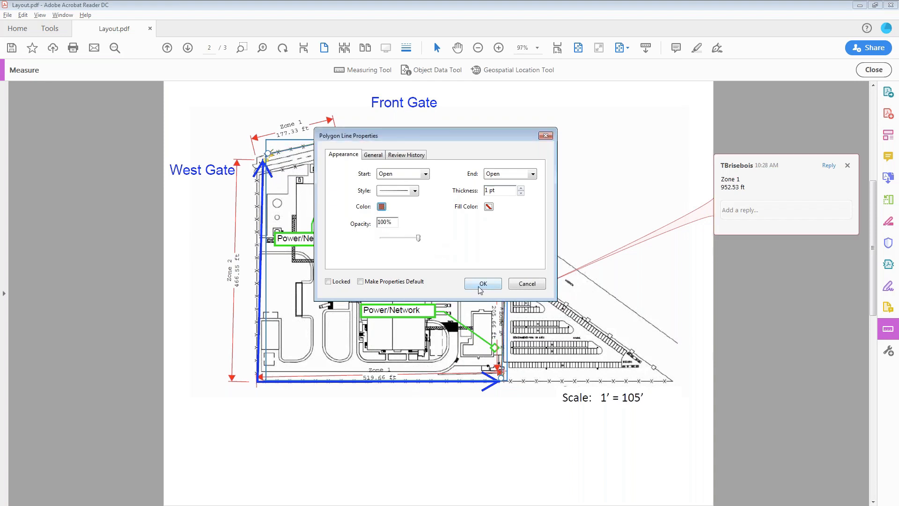
{"action": "left_click", "coordinate": [521, 188]}
{"action": "left_click", "coordinate": [521, 188]}
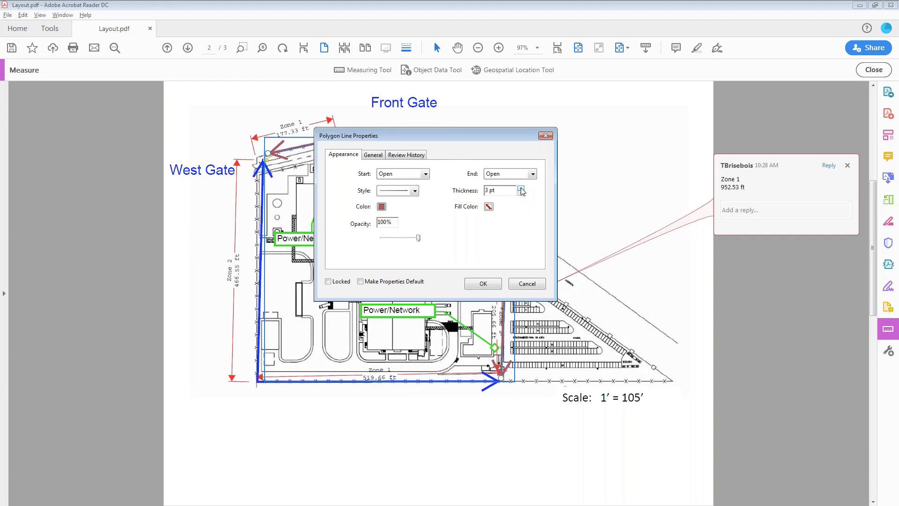
{"action": "left_click", "coordinate": [487, 284]}
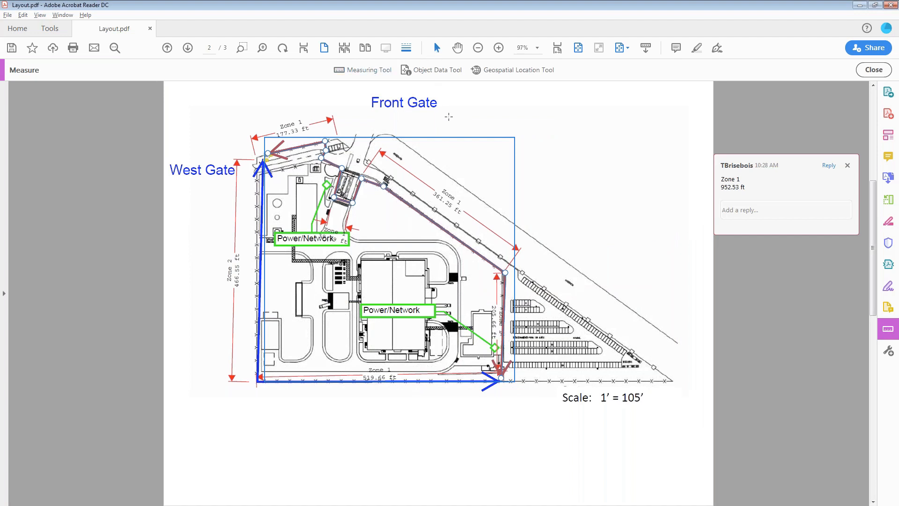
- Shift the muted red perimeter slightly west, inside the fence, and adjust its west end at the west gate
{"action": "left_click", "coordinate": [451, 113]}
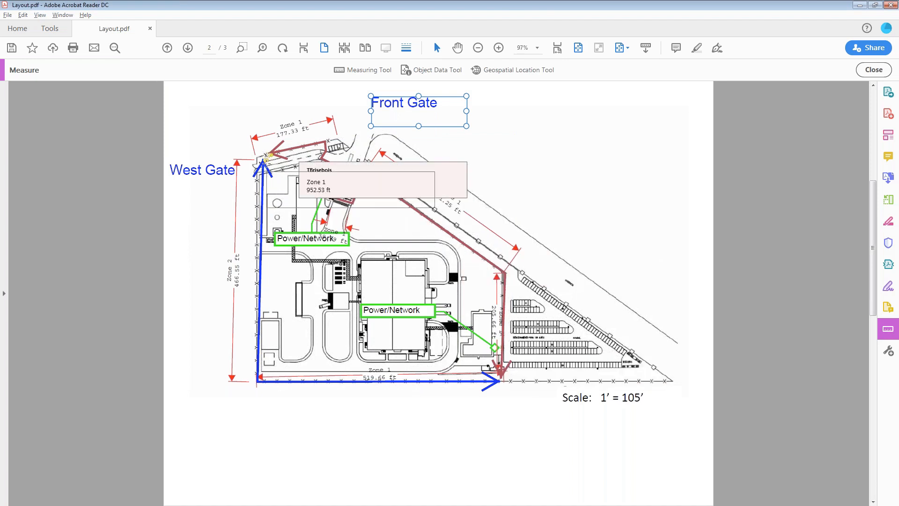
{"action": "left_click", "coordinate": [310, 147]}
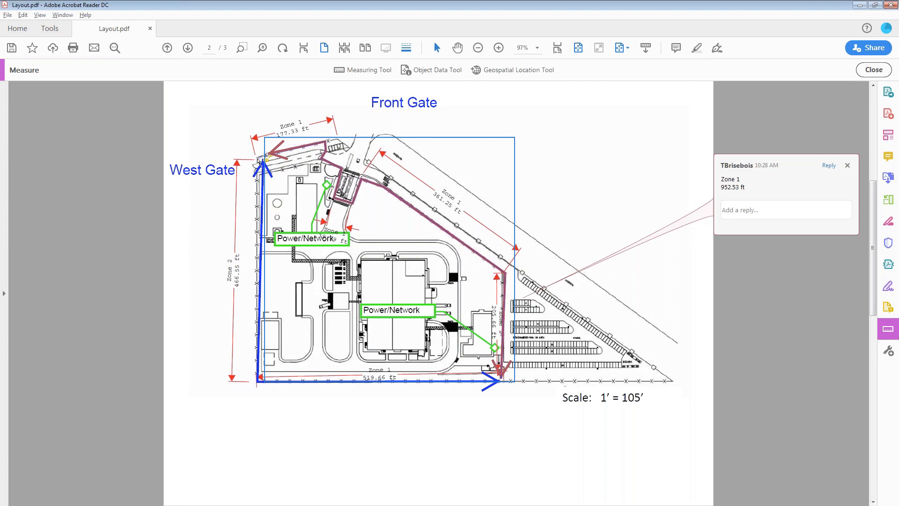
{"action": "left_click_drag", "start_coordinate": [257, 159], "coordinate": [257, 158]}
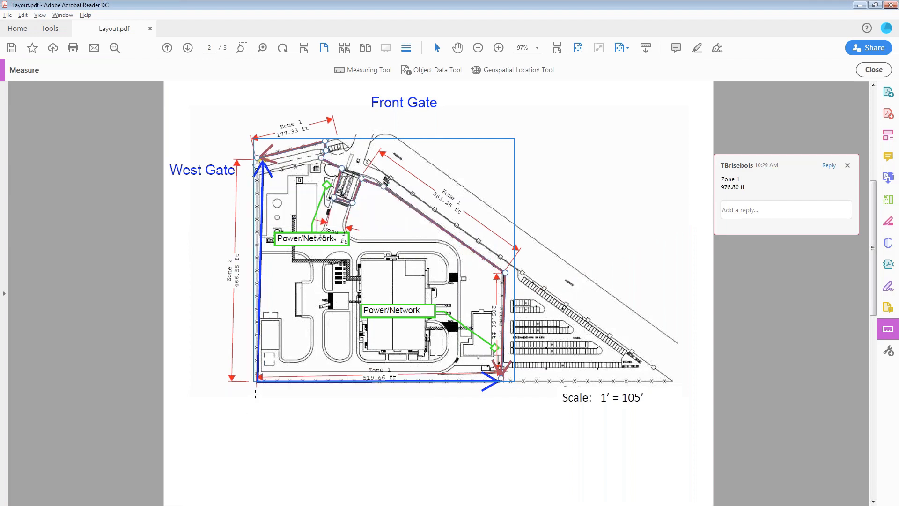
{"action": "left_click", "coordinate": [258, 382]}
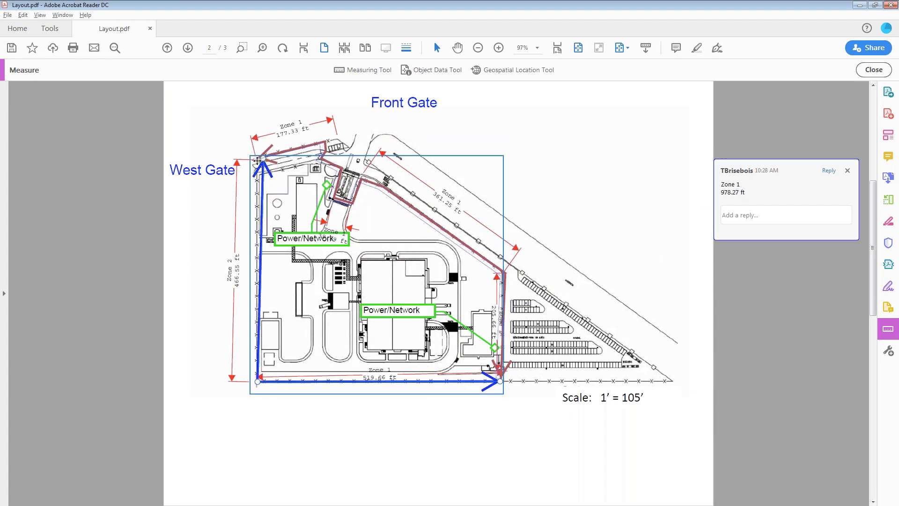
{"action": "left_click", "coordinate": [255, 162]}
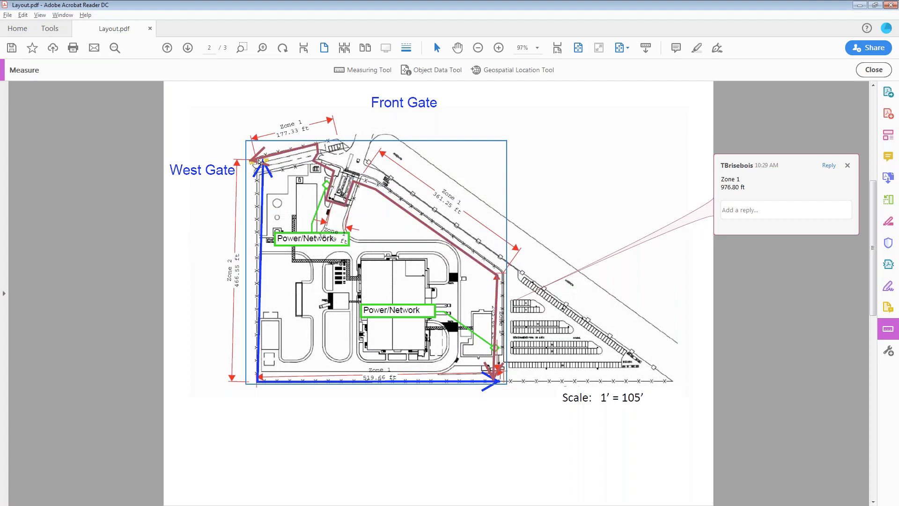
{"action": "left_click", "coordinate": [261, 384]}
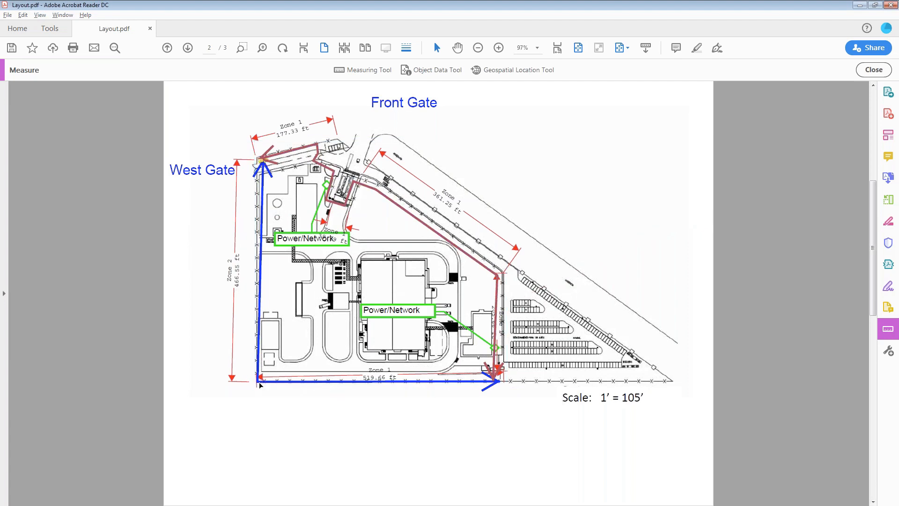
- Try to adjust the blue perimeter's end point at the west gate, and undo the edit
{"action": "left_click", "coordinate": [261, 384]}
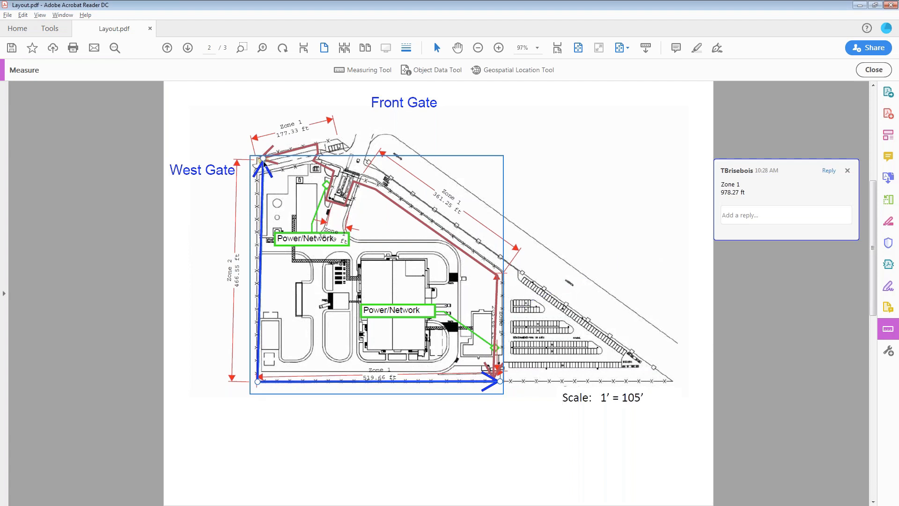
{"action": "left_click_drag", "start_coordinate": [263, 162], "coordinate": [260, 164]}
{"action": "key", "text": "ctrl+z"}
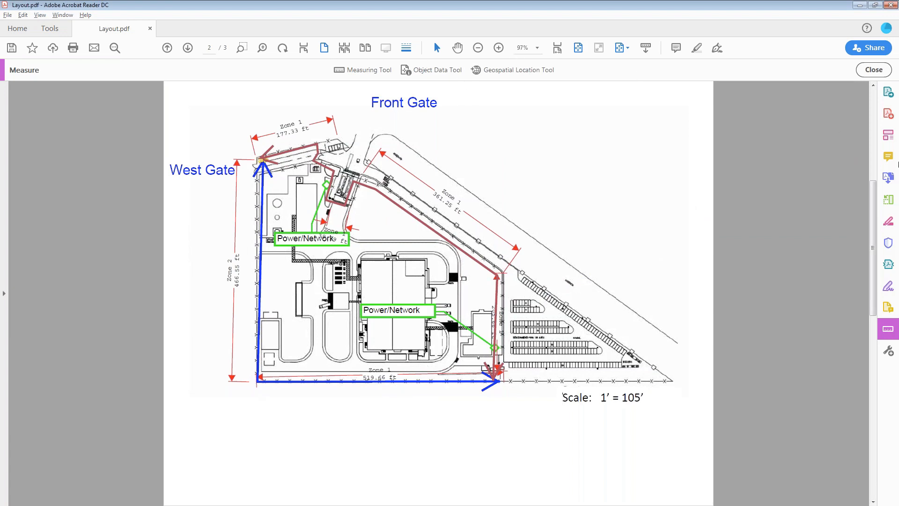
- Add the Senstar GW stamp, shrink it, and place it on the small building beside the southeast Power/Network callout
{"action": "left_click", "coordinate": [889, 157]}
{"action": "left_click", "coordinate": [396, 71]}
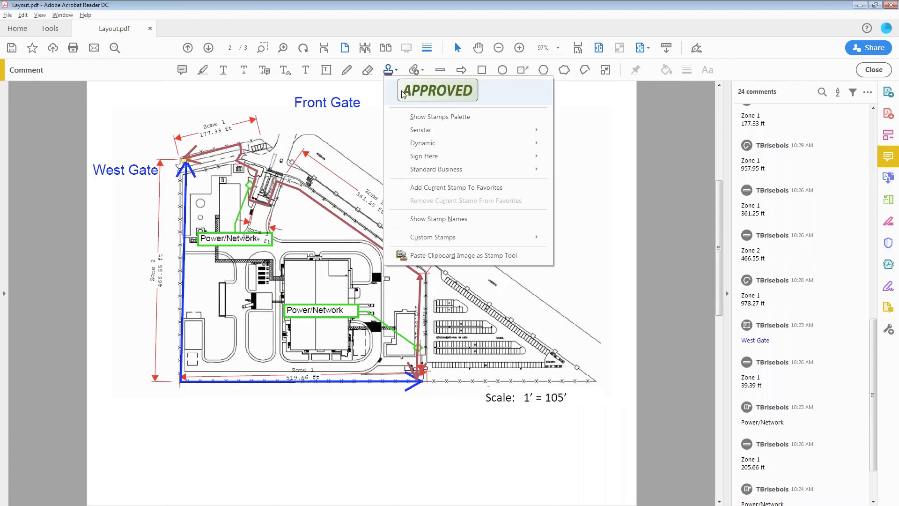
{"action": "mouse_move", "coordinate": [460, 131]}
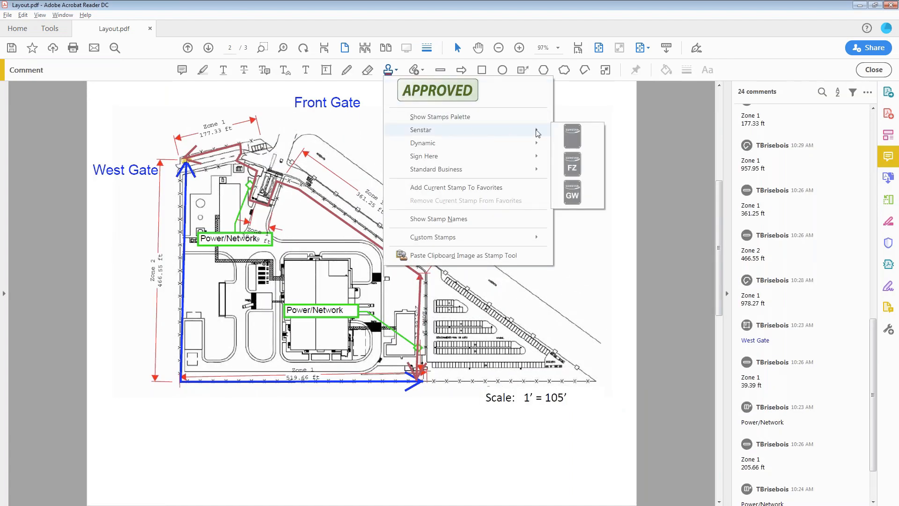
{"action": "left_click", "coordinate": [574, 199]}
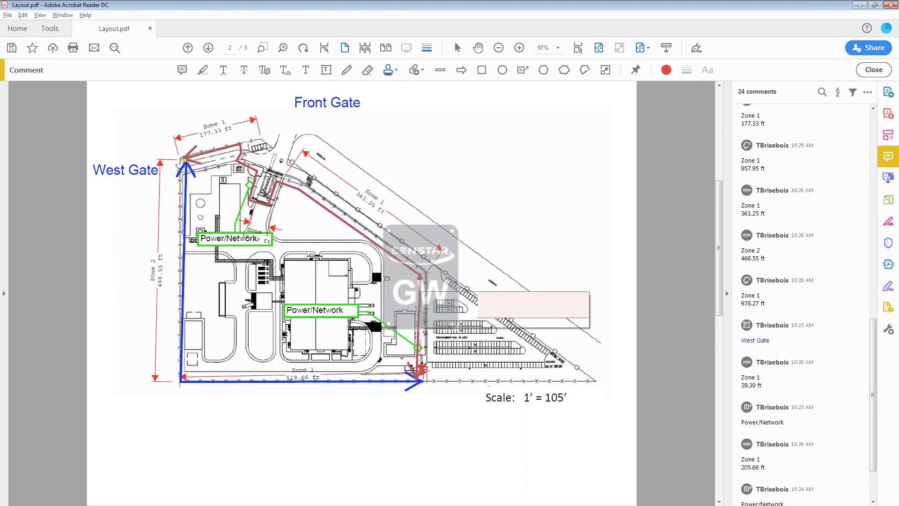
{"action": "left_click", "coordinate": [357, 308]}
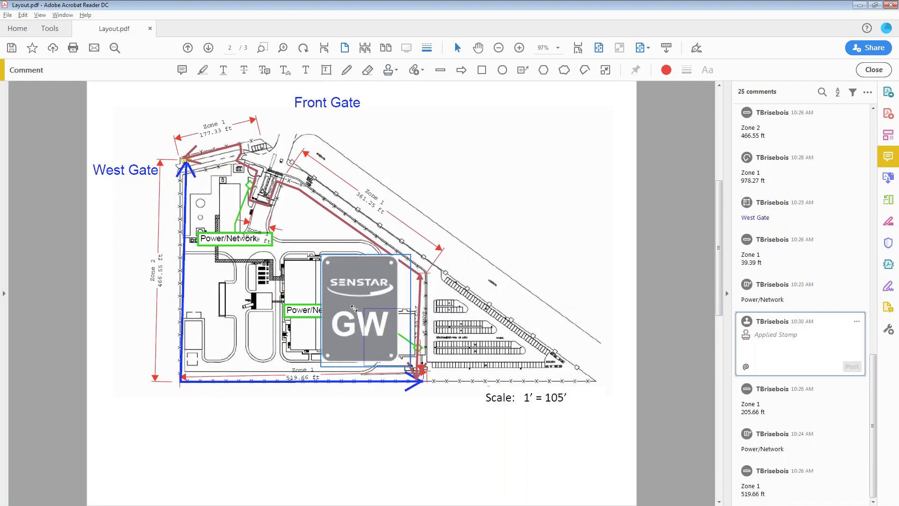
{"action": "left_click_drag", "start_coordinate": [354, 308], "coordinate": [395, 327]}
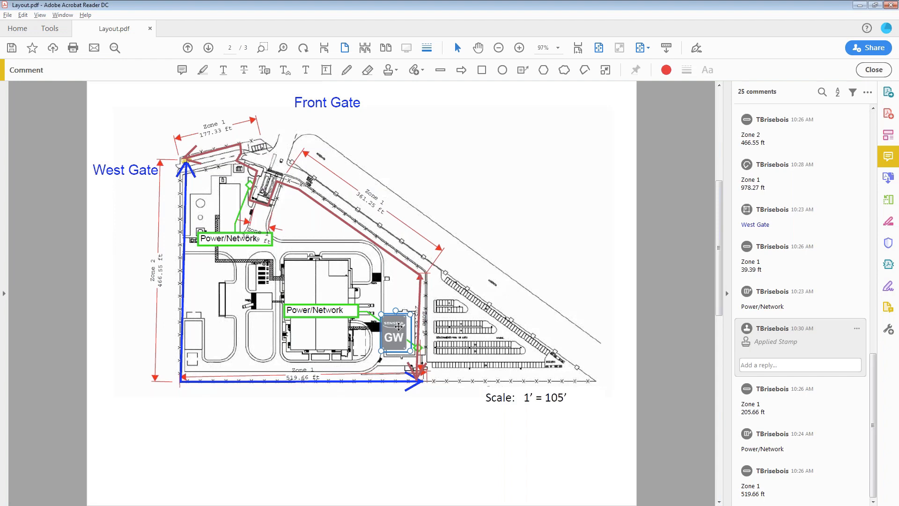
- Duplicate the GW stamp and place the copy on the northwest building above the other Power/Network callout
{"action": "key", "text": "ctrl+v"}
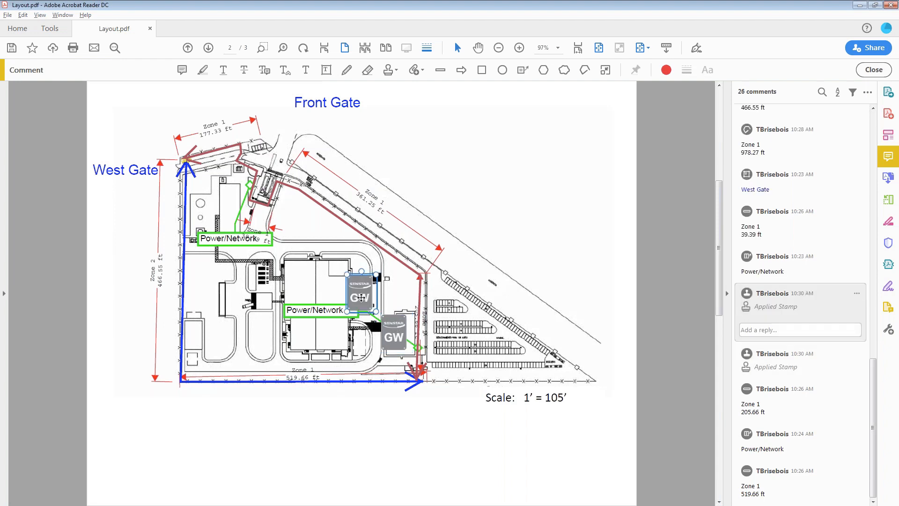
{"action": "left_click_drag", "start_coordinate": [359, 290], "coordinate": [240, 206]}
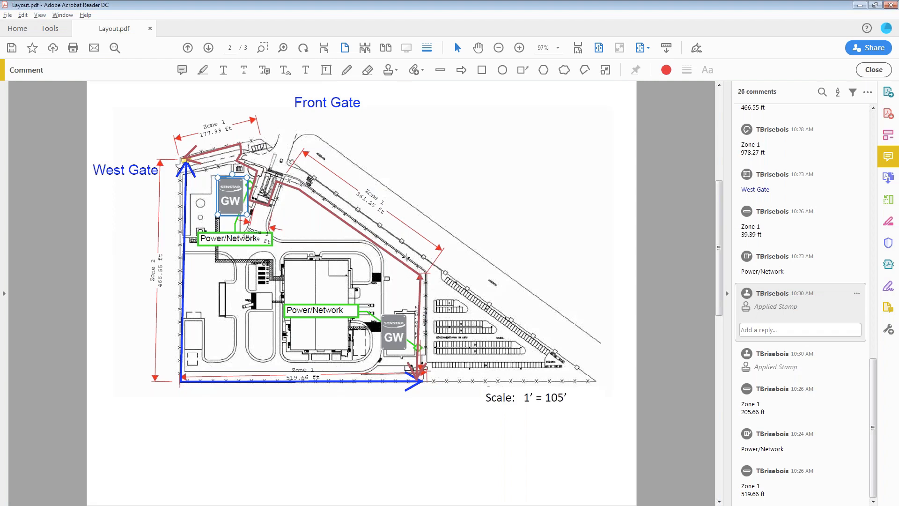
{"action": "mouse_move", "coordinate": [304, 185]}
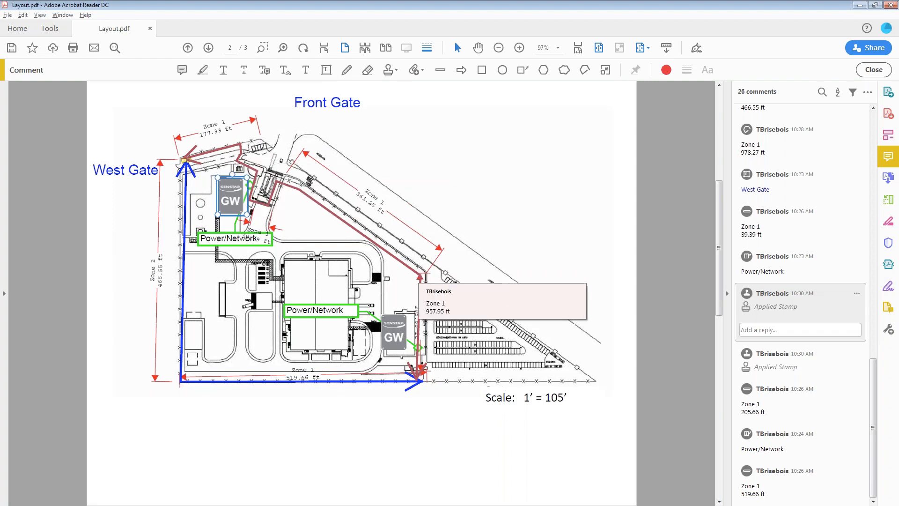
- Replace the GW stamp on the southeast building beside the Power/Network callout with a shrunken Senstar FZ stamp
{"action": "mouse_move", "coordinate": [447, 274]}
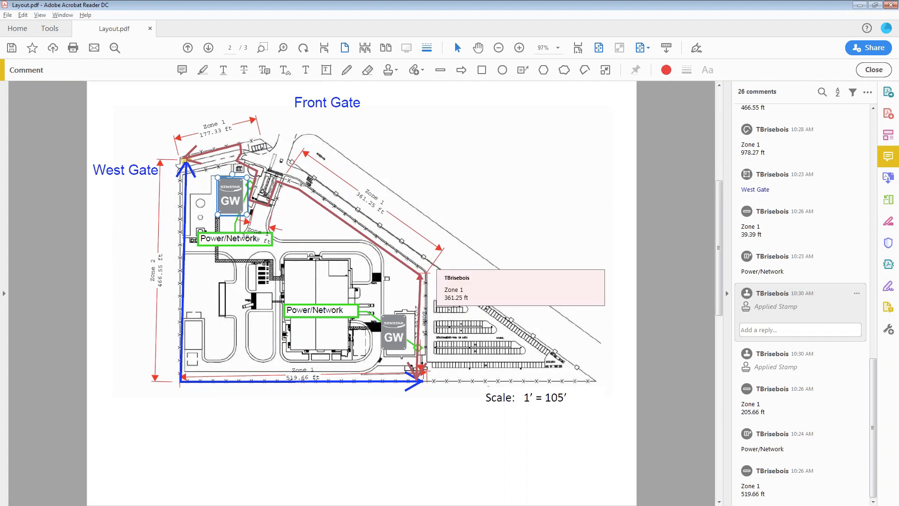
{"action": "mouse_move", "coordinate": [238, 146]}
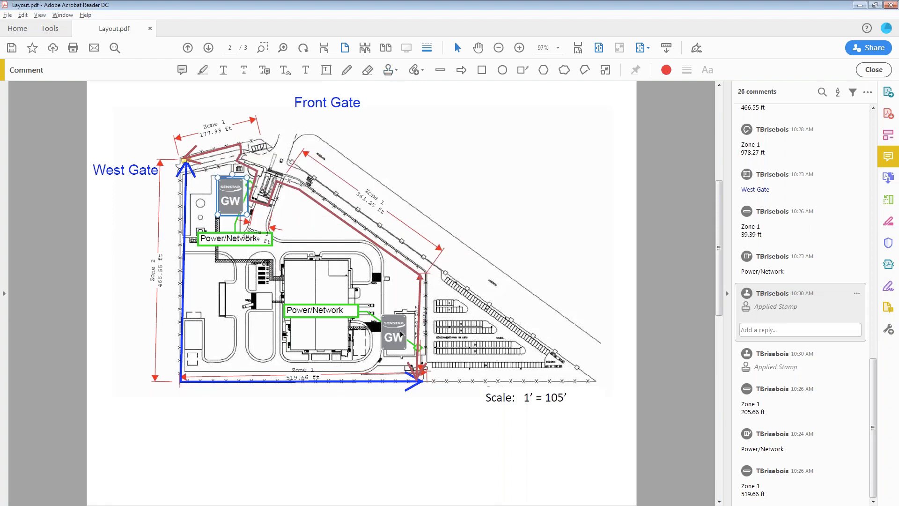
{"action": "left_click", "coordinate": [402, 334]}
{"action": "key", "text": "Delete"}
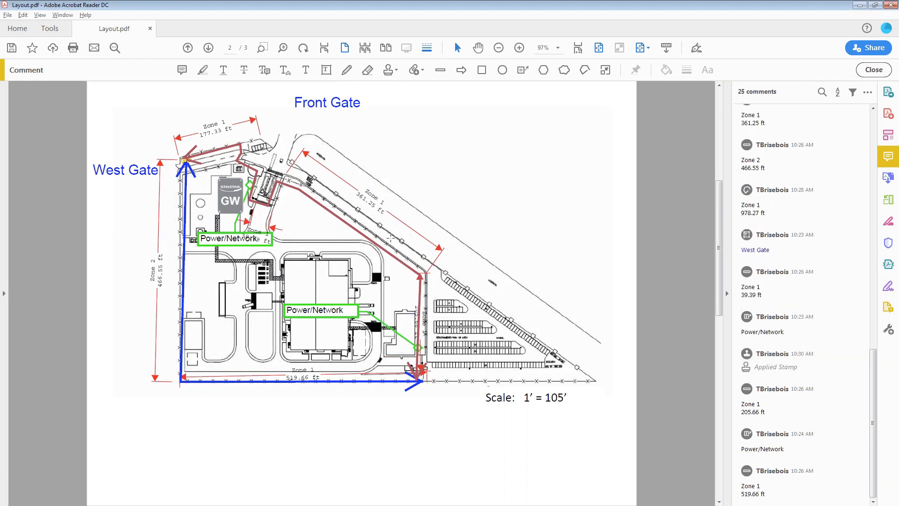
{"action": "left_click", "coordinate": [392, 72]}
{"action": "mouse_move", "coordinate": [502, 131]}
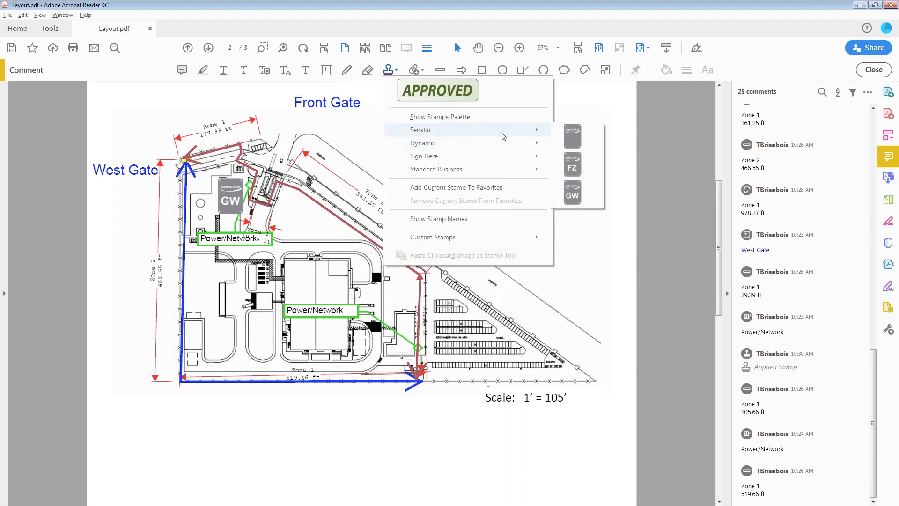
{"action": "left_click", "coordinate": [572, 165]}
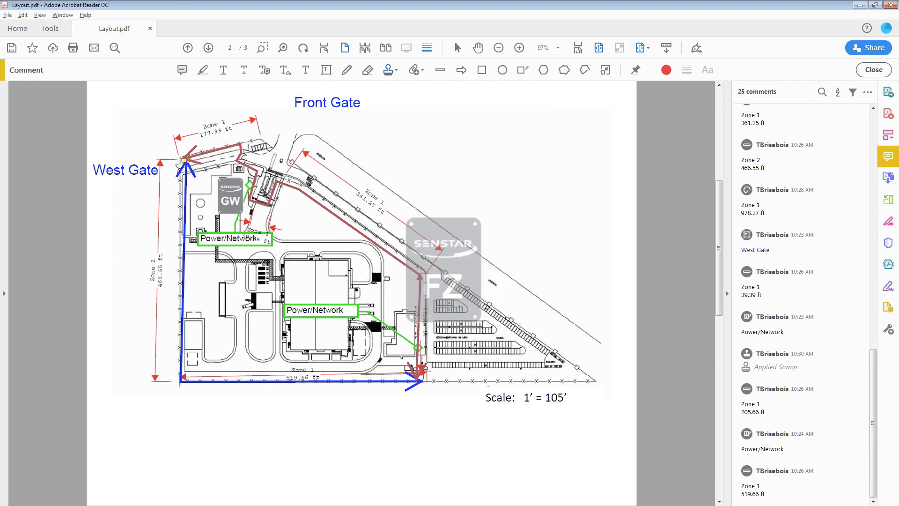
{"action": "left_click", "coordinate": [377, 308]}
{"action": "left_click_drag", "start_coordinate": [334, 254], "coordinate": [376, 328]}
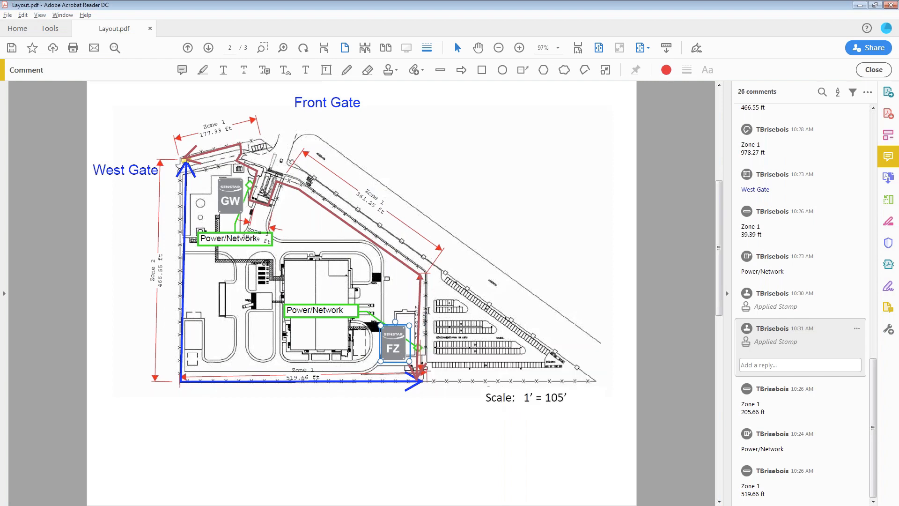
{"action": "mouse_move", "coordinate": [428, 310]}
{"action": "mouse_move", "coordinate": [289, 167]}
{"action": "left_click_drag", "start_coordinate": [380, 258], "coordinate": [383, 262]}
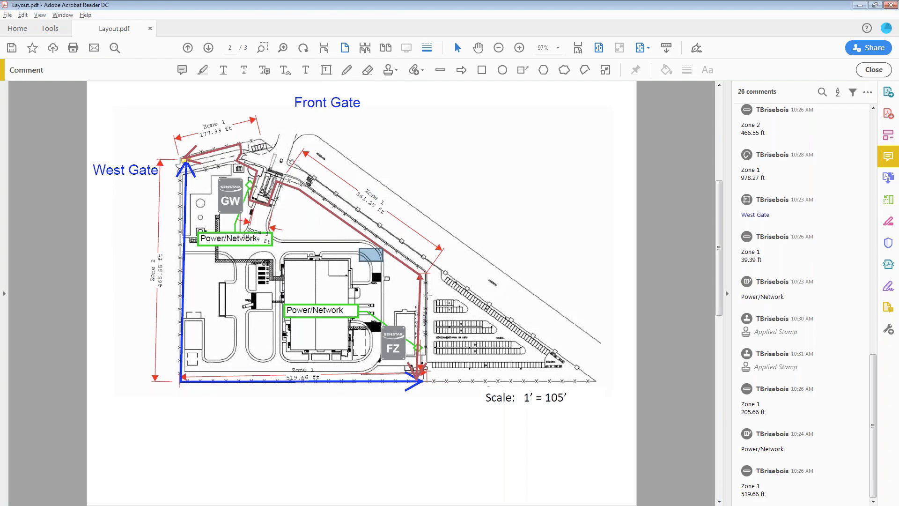
- Add the standard business APPROVED stamp in the blank area northeast of the site's diagonal boundary
{"action": "mouse_move", "coordinate": [422, 309]}
{"action": "mouse_move", "coordinate": [183, 371]}
{"action": "left_click", "coordinate": [388, 72]}
{"action": "mouse_move", "coordinate": [483, 170]}
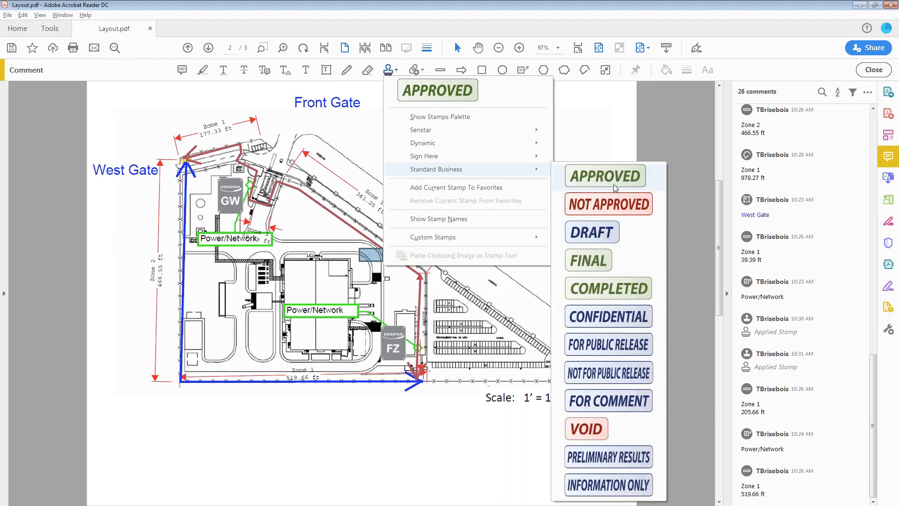
{"action": "left_click", "coordinate": [615, 188]}
{"action": "left_click", "coordinate": [532, 224]}
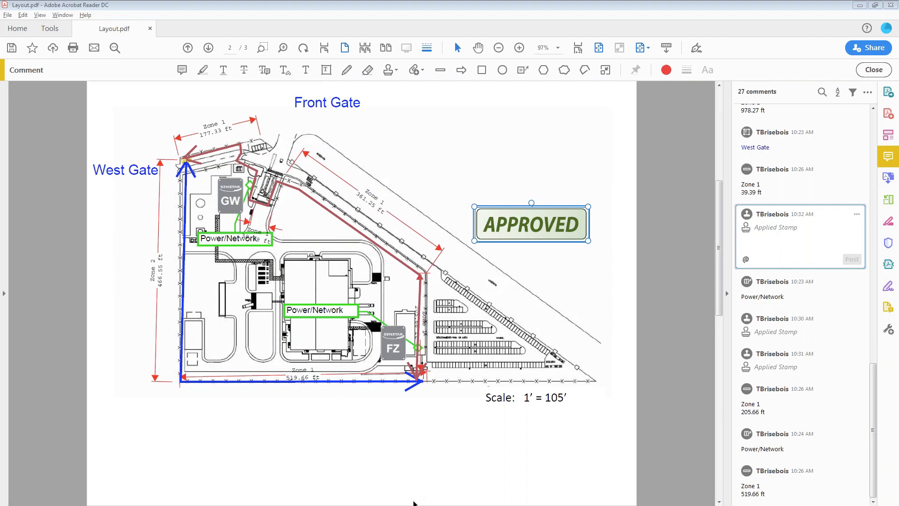
- Capture the Senstar LM100 fence diagram in alarm_panel_site.png with Snipping Tool, and switch back to Layout.pdf in Adobe Acrobat Reader
{"action": "left_click_drag", "start_coordinate": [413, 504], "coordinate": [374, 94]}
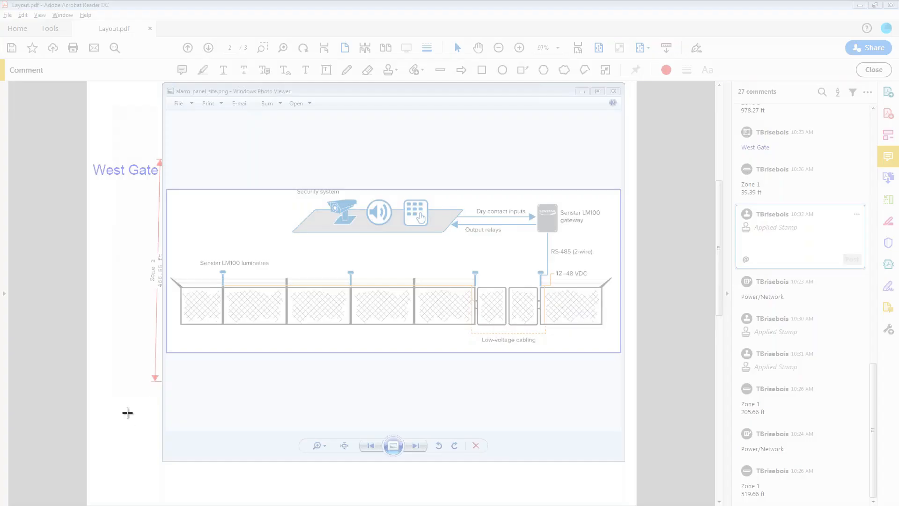
{"action": "left_click_drag", "start_coordinate": [165, 186], "coordinate": [623, 359]}
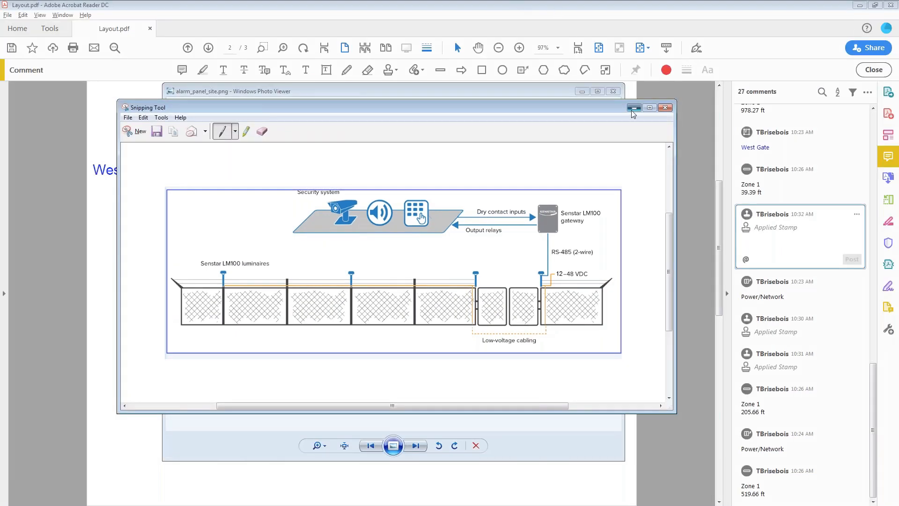
{"action": "left_click", "coordinate": [633, 111]}
{"action": "left_click", "coordinate": [445, 6]}
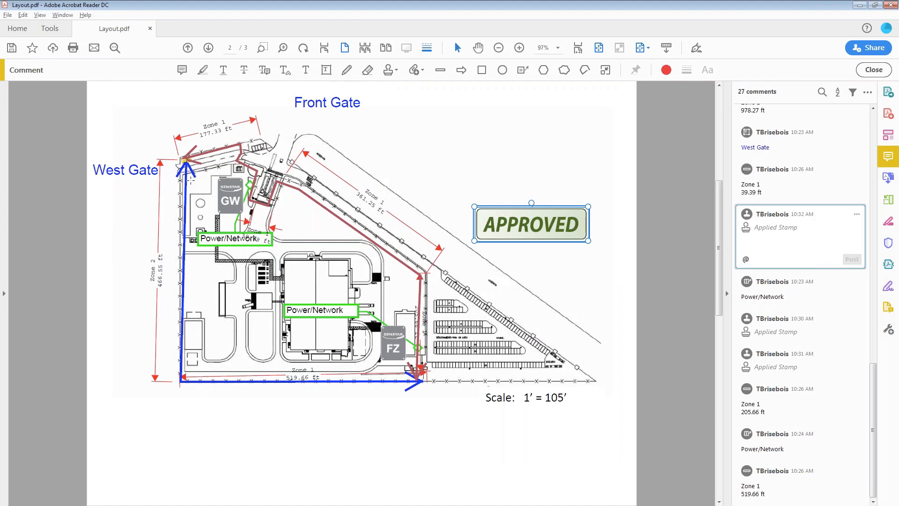
- Paste the captured fence diagram onto the site plan, shrink it, and place it above the APPROVED stamp
{"action": "mouse_move", "coordinate": [191, 181]}
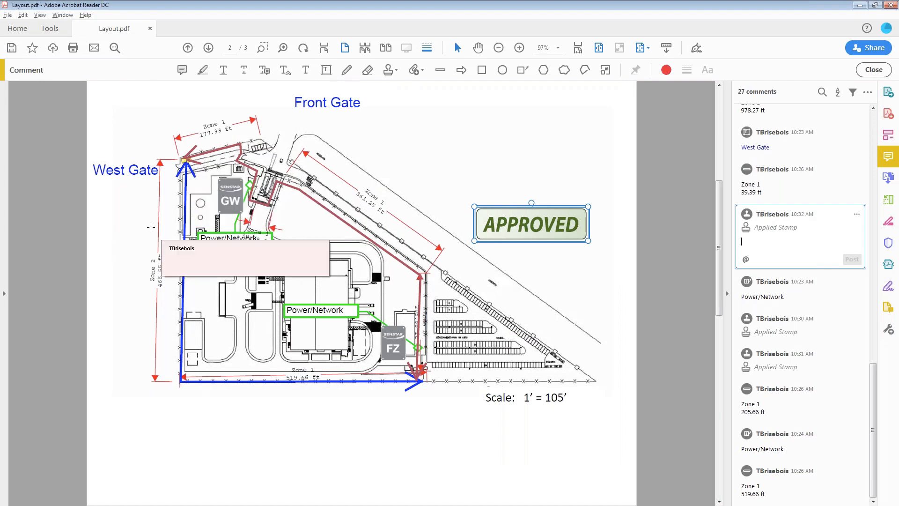
{"action": "left_click", "coordinate": [93, 219]}
{"action": "key", "text": "ctrl+v"}
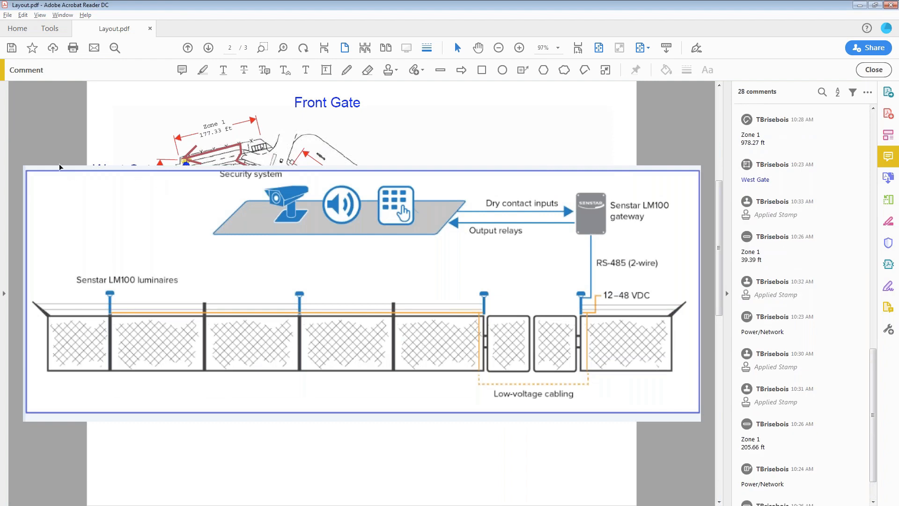
{"action": "left_click", "coordinate": [55, 199]}
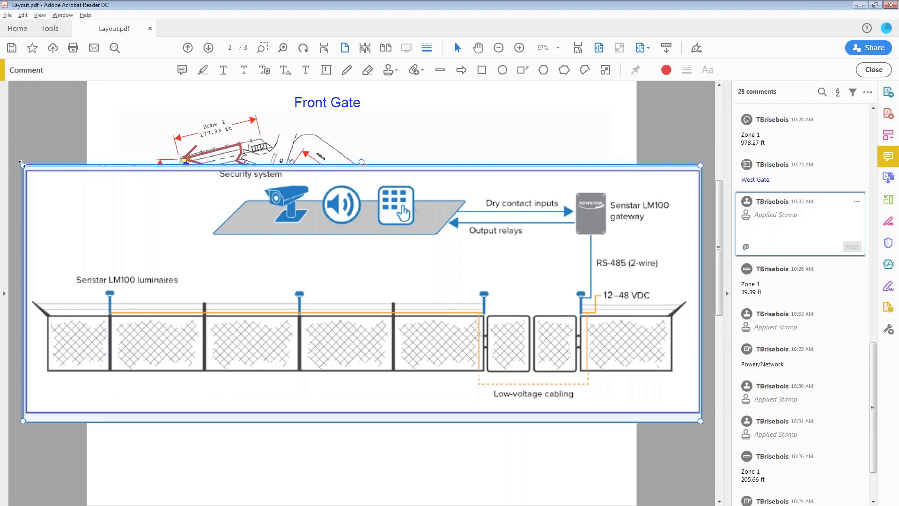
{"action": "left_click_drag", "start_coordinate": [21, 163], "coordinate": [416, 337]}
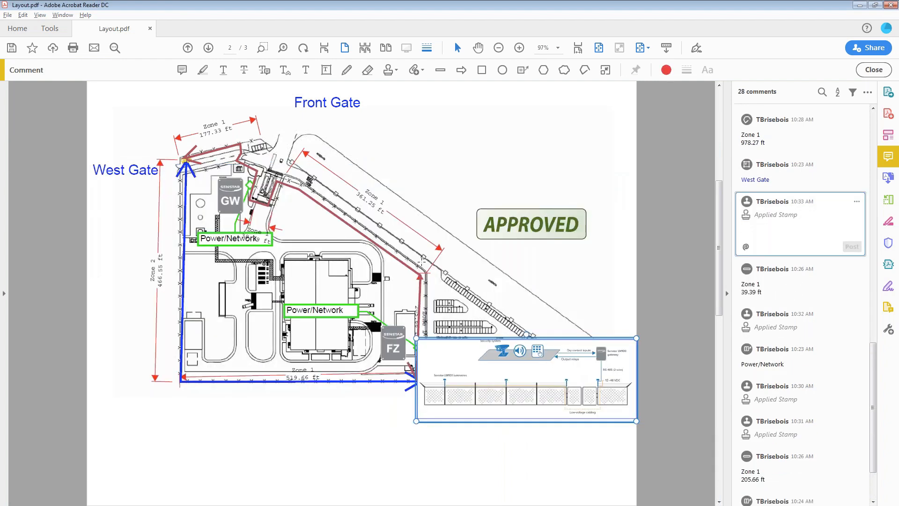
{"action": "left_click_drag", "start_coordinate": [468, 204], "coordinate": [461, 111]}
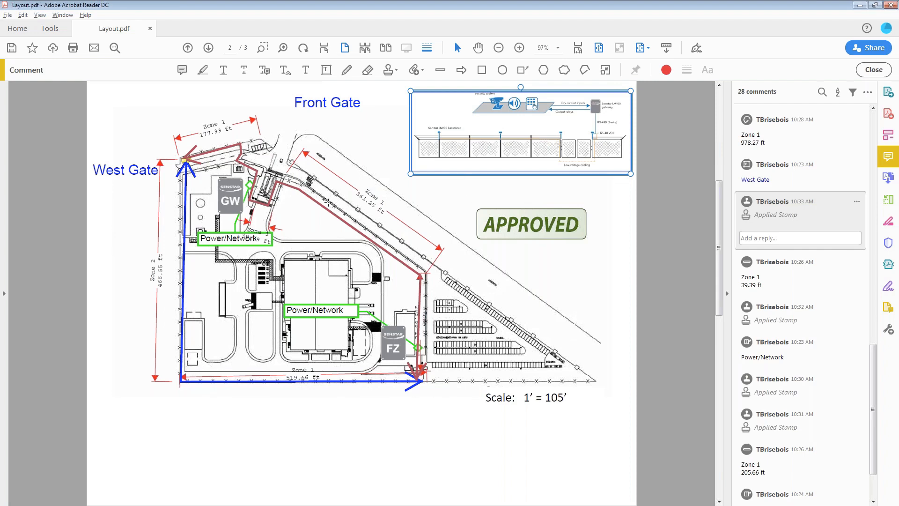
- Set the measuring scale ratio to 1 in = 1 in for the doorway beside room 21 on the page 3 floor plan
{"action": "mouse_move", "coordinate": [302, 206]}
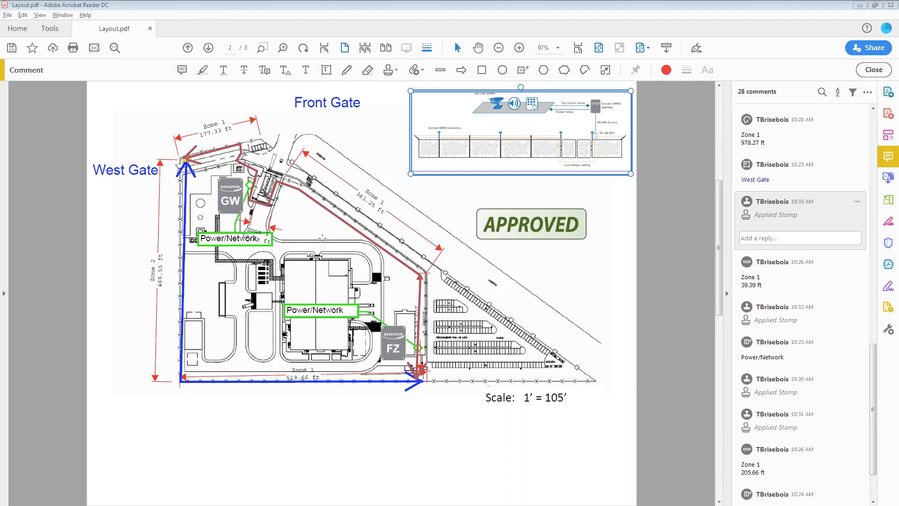
{"action": "left_click", "coordinate": [568, 401]}
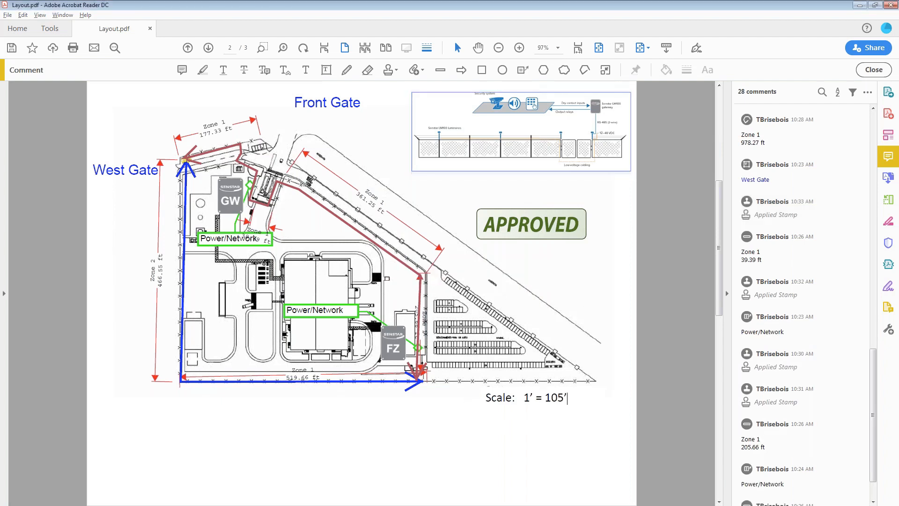
{"action": "scroll", "coordinate": [438, 192], "scroll_direction": "up", "scroll_amount": 3}
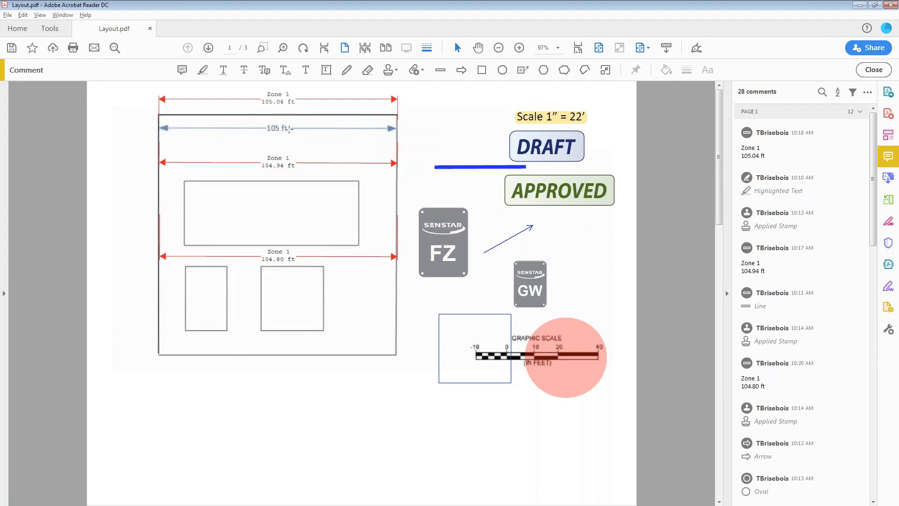
{"action": "scroll", "coordinate": [289, 130], "scroll_direction": "down", "scroll_amount": 6}
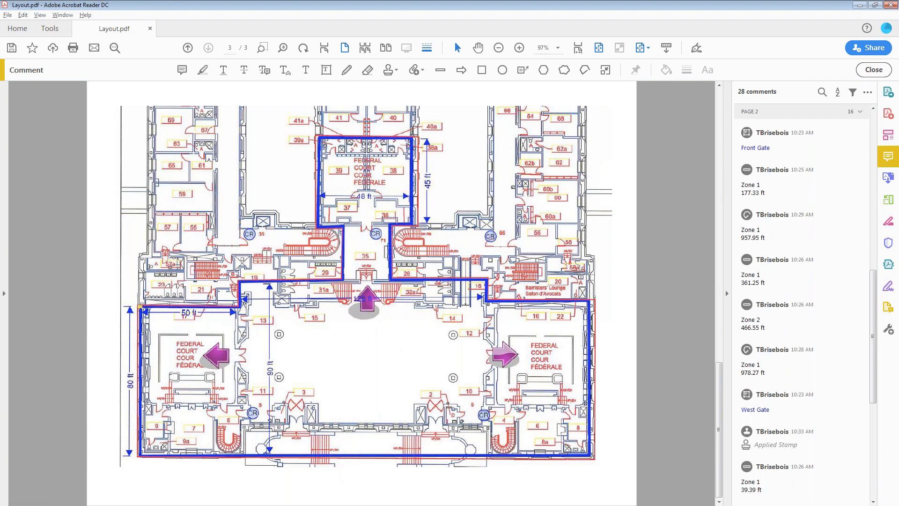
{"action": "left_click", "coordinate": [262, 49]}
{"action": "left_click_drag", "start_coordinate": [192, 275], "coordinate": [227, 309]}
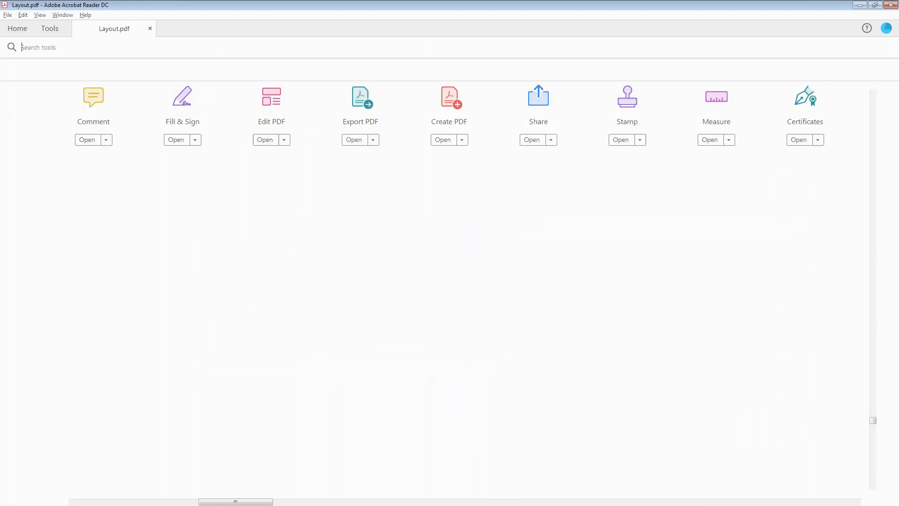
{"action": "left_click", "coordinate": [717, 99]}
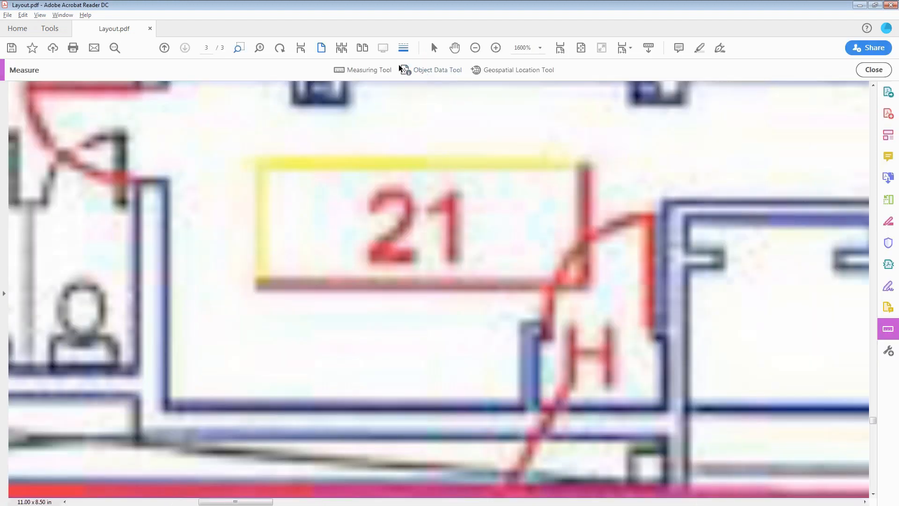
{"action": "left_click", "coordinate": [363, 71]}
{"action": "right_click", "coordinate": [478, 102]}
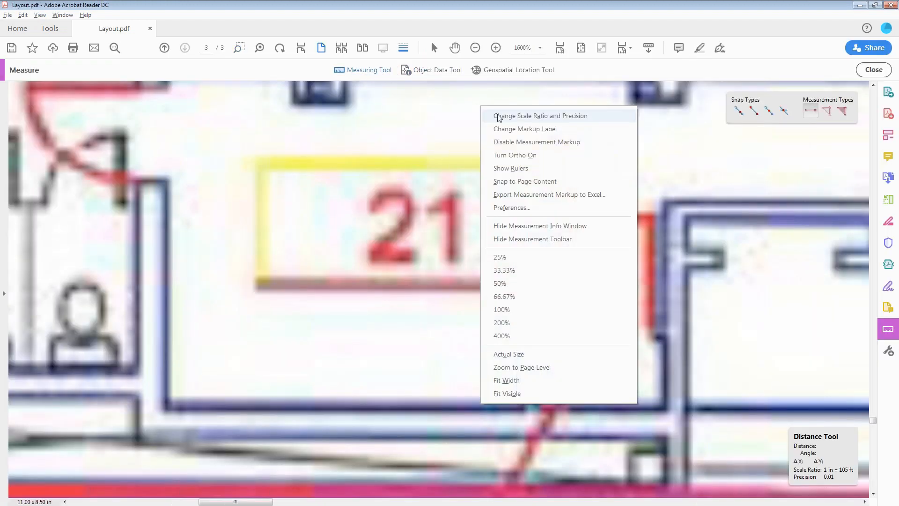
{"action": "left_click", "coordinate": [490, 113]}
{"action": "left_click_drag", "start_coordinate": [481, 243], "coordinate": [472, 244]}
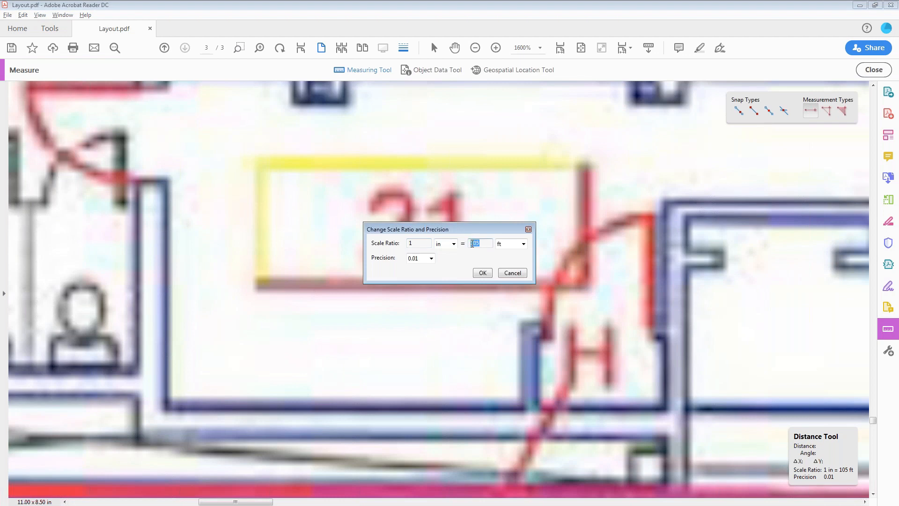
{"action": "type", "text": "1"}
{"action": "key", "text": "Tab"}
{"action": "left_click", "coordinate": [482, 273]}
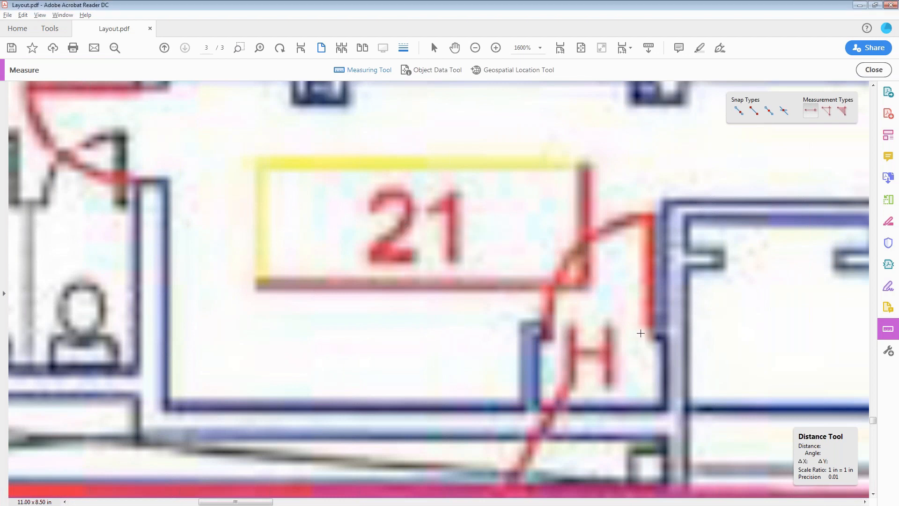
- Measure the width of the doorway marked H beside room 21 without keeping the dimension
{"action": "left_click", "coordinate": [643, 333]}
{"action": "left_click", "coordinate": [576, 337]}
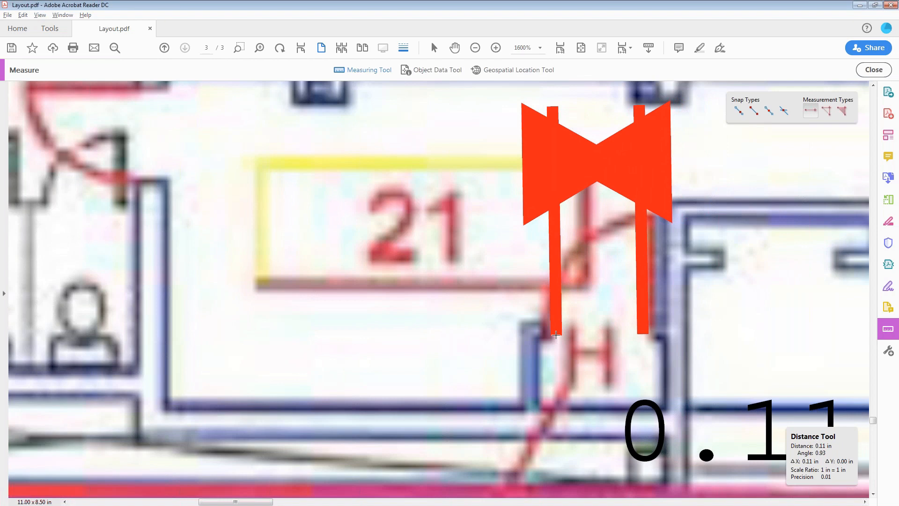
{"action": "key", "text": "Escape"}
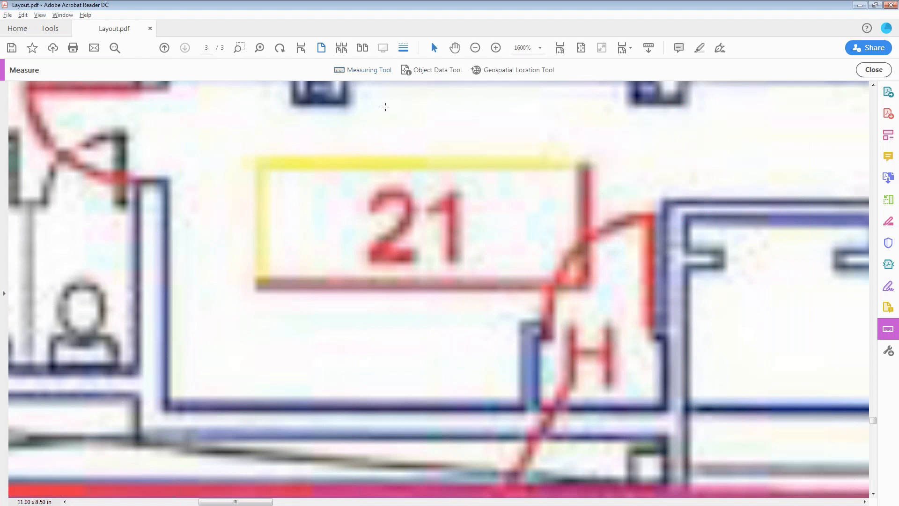
- Change the measuring scale ratio to 0.11 in = 3 ft
{"action": "left_click", "coordinate": [363, 69]}
{"action": "right_click", "coordinate": [377, 107]}
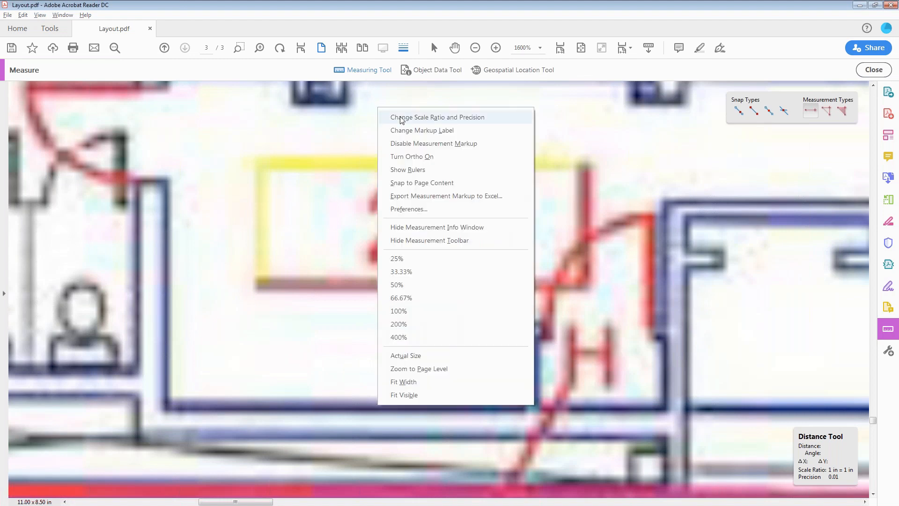
{"action": "left_click", "coordinate": [401, 117]}
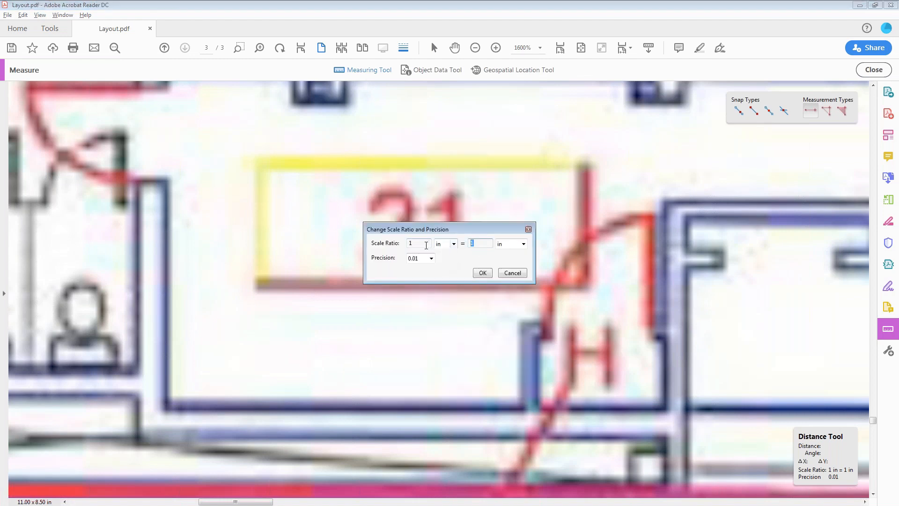
{"action": "double_click", "coordinate": [418, 243]}
{"action": "type", "text": ".11"}
{"action": "key", "text": "Tab"}
{"action": "key", "text": "Tab"}
{"action": "type", "text": "3"}
{"action": "key", "text": "Tab"}
{"action": "key", "text": "f"}
{"action": "left_click", "coordinate": [483, 276]}
- Measure the central hall's depth along the existing 90 ft dimension line on the floor plan
{"action": "left_click", "coordinate": [562, 49]}
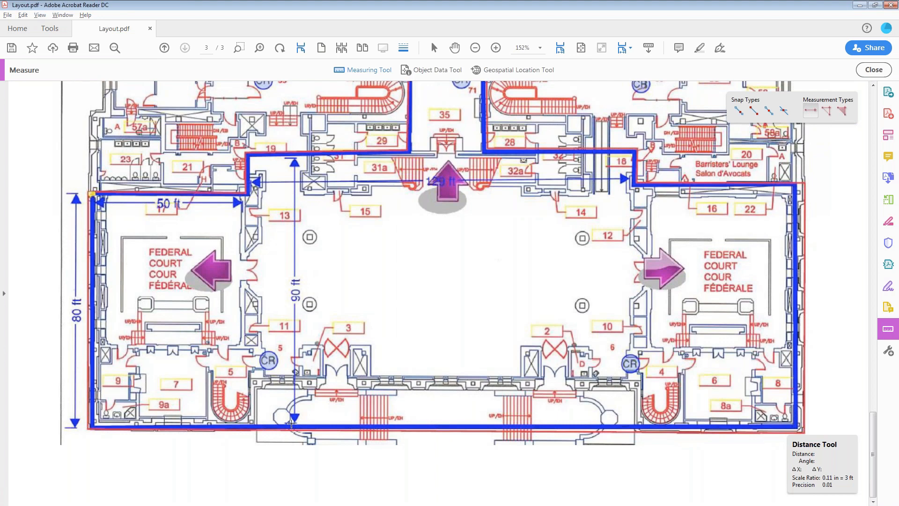
{"action": "left_click", "coordinate": [292, 424]}
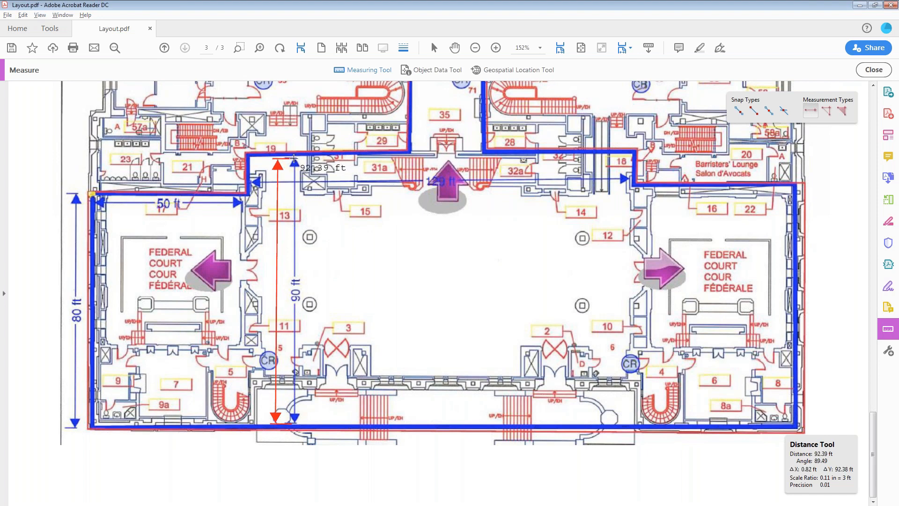
{"action": "left_click", "coordinate": [294, 159]}
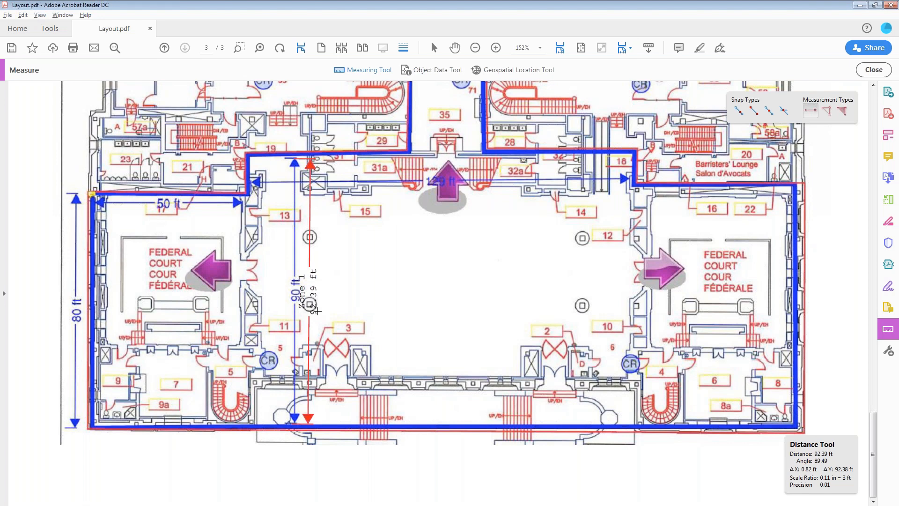